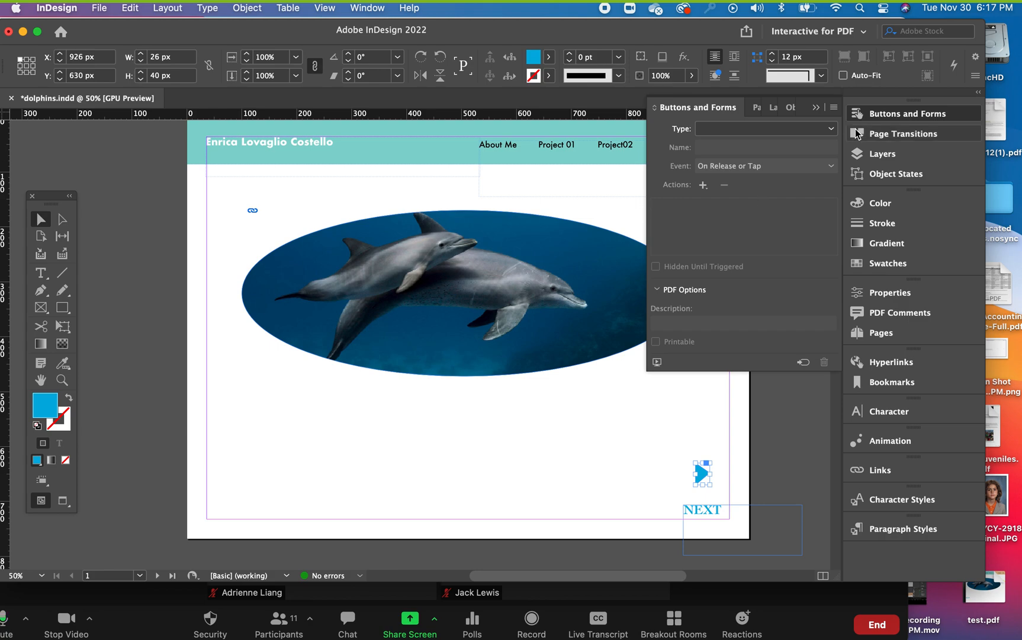
Convert the blue triangle above NEXT into a button and set its Rollover appearance to 50% opacity
left_click(832, 128)
left_click(803, 144)
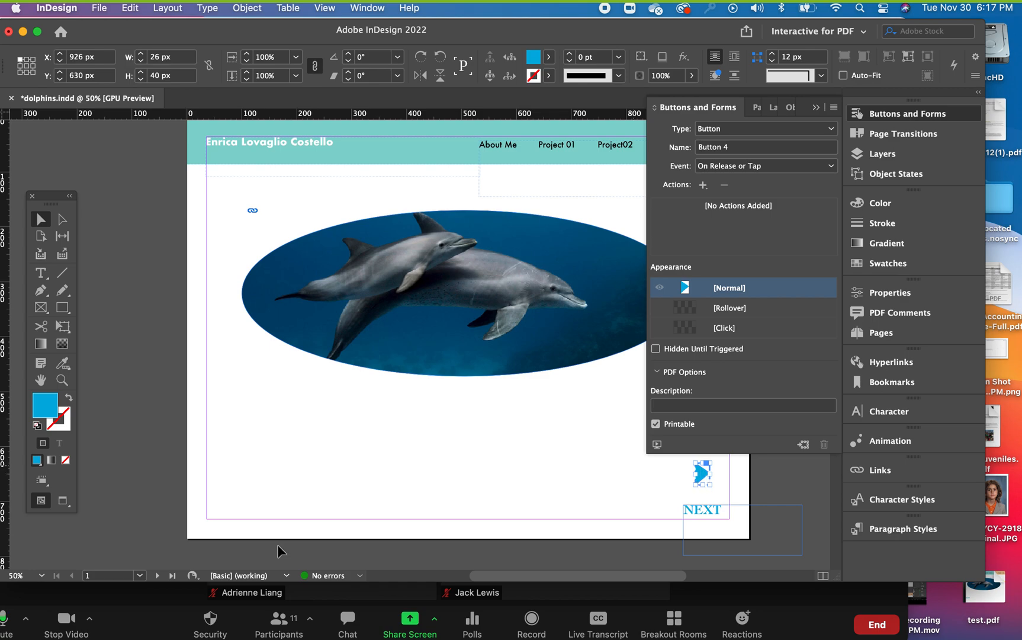
left_click(62, 380)
left_click_drag(697, 477, 760, 495)
scroll(760, 496, "down", 3)
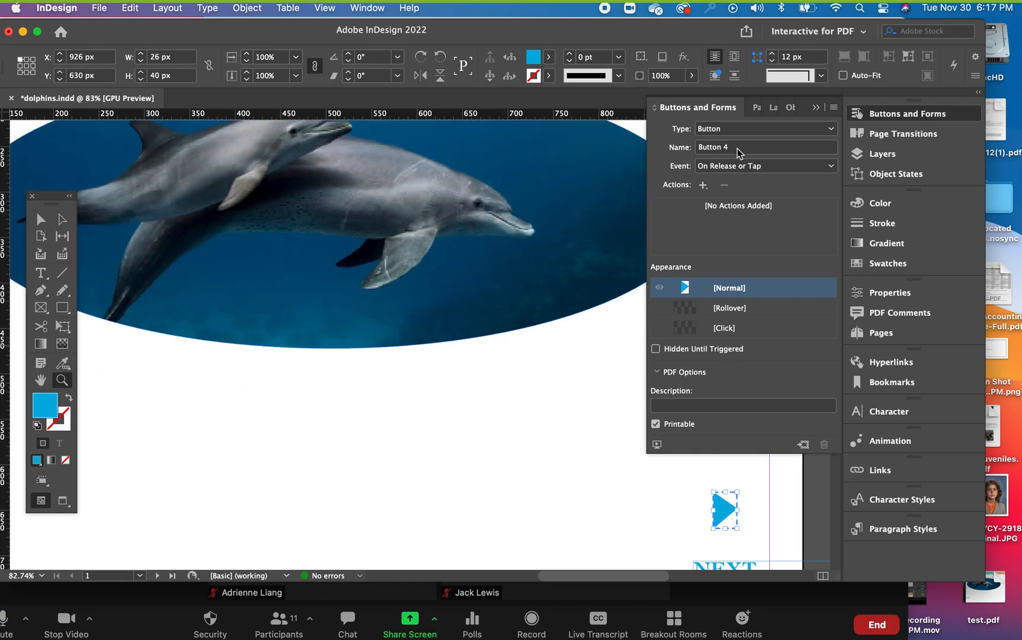
left_click(749, 312)
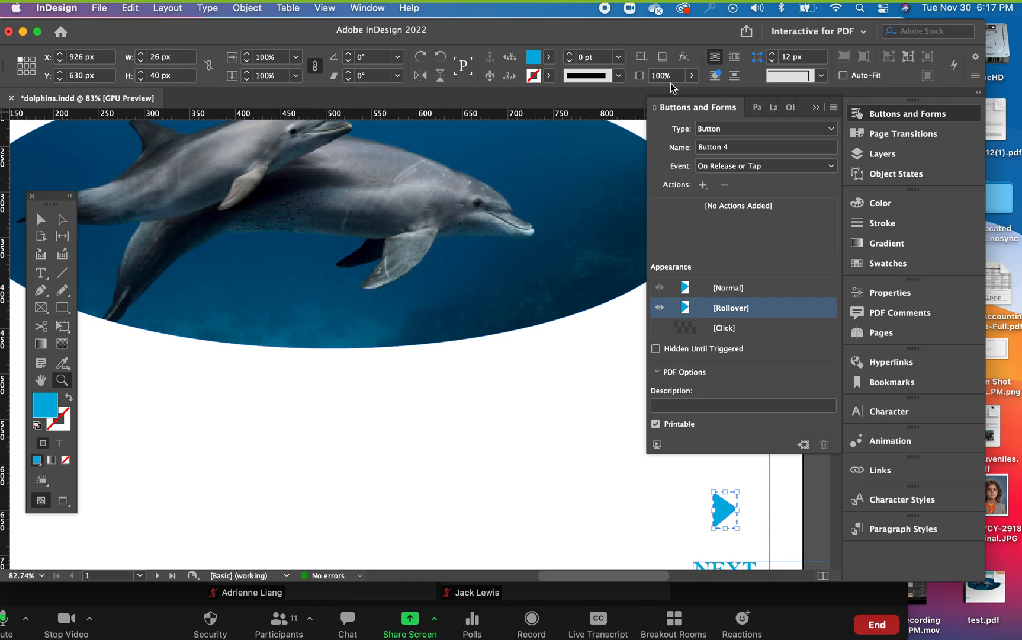
left_click(652, 76)
type("50")
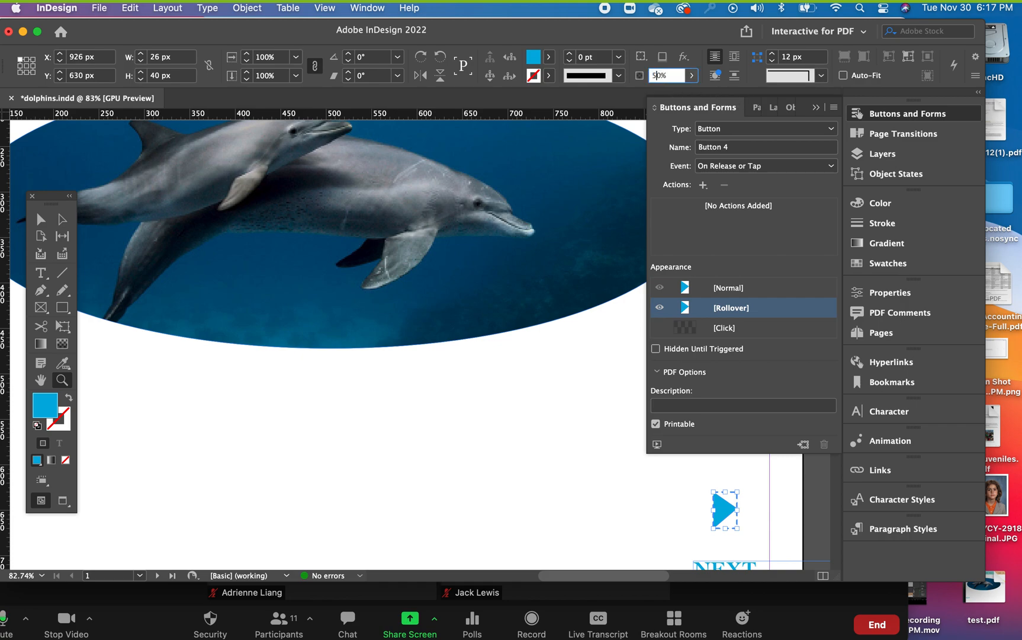
key("Return")
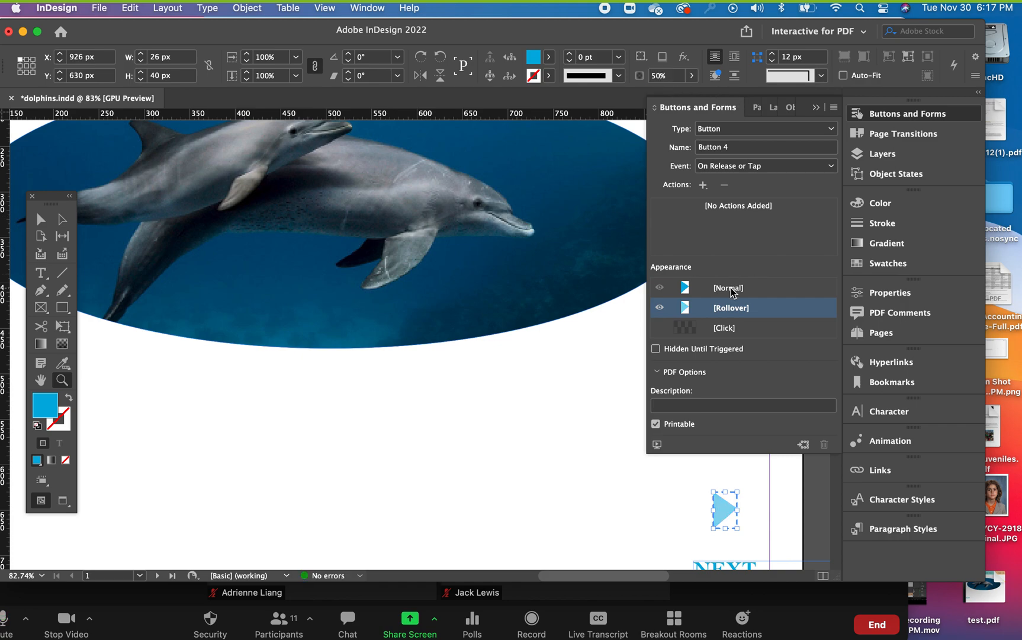
left_click(733, 289)
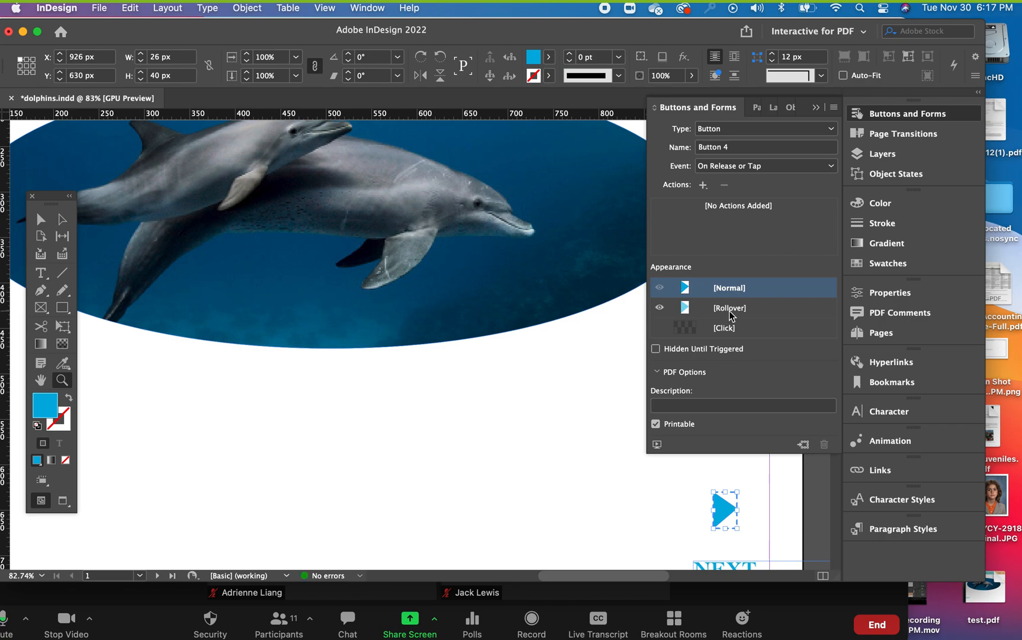
Name the triangle button "next" and give it the Go To Next Page action on release or tap
left_click(732, 149)
type("next")
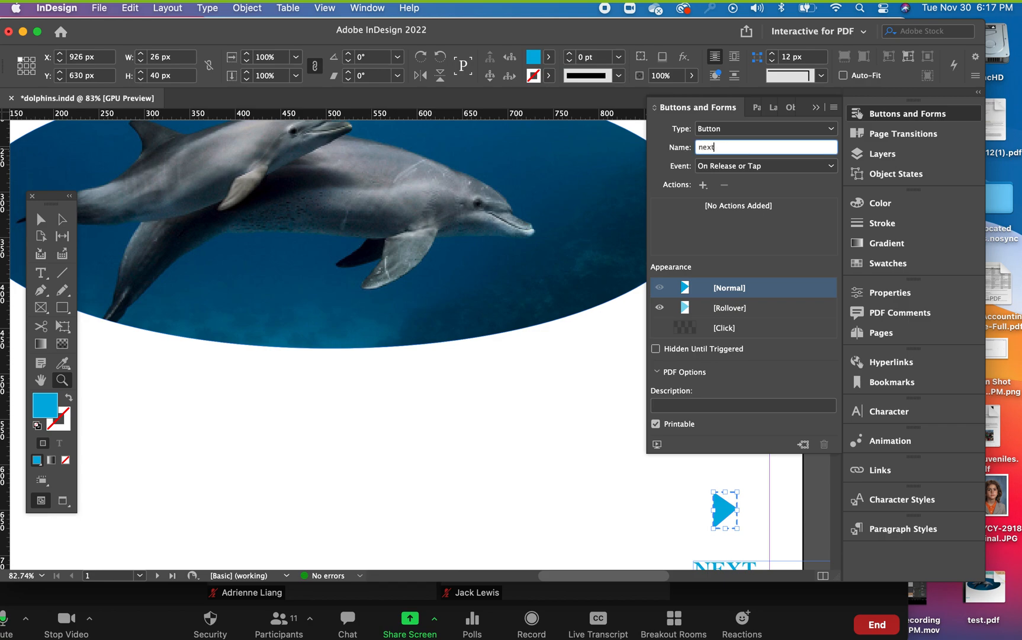
key("Return")
left_click(703, 185)
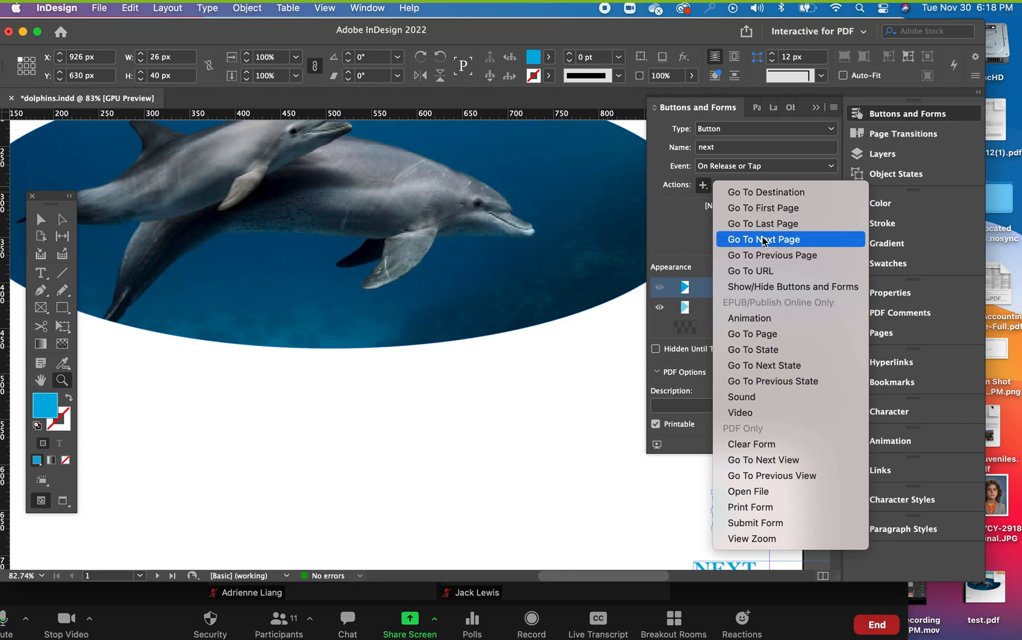
left_click(764, 238)
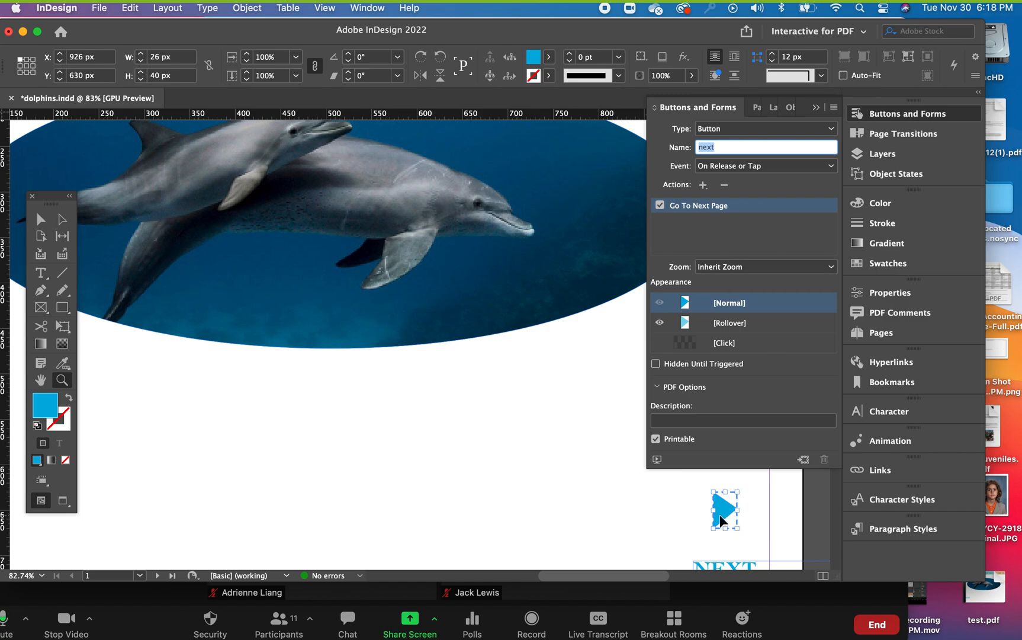
Cut the blue triangle button from page 1
key("BackSpace")
left_click(39, 216)
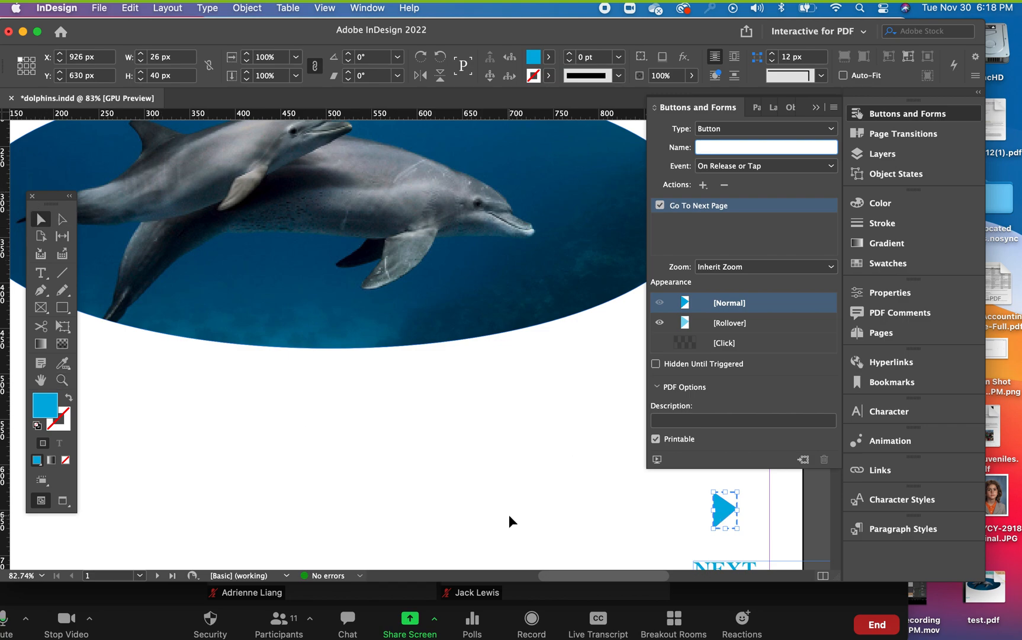
left_click(564, 512)
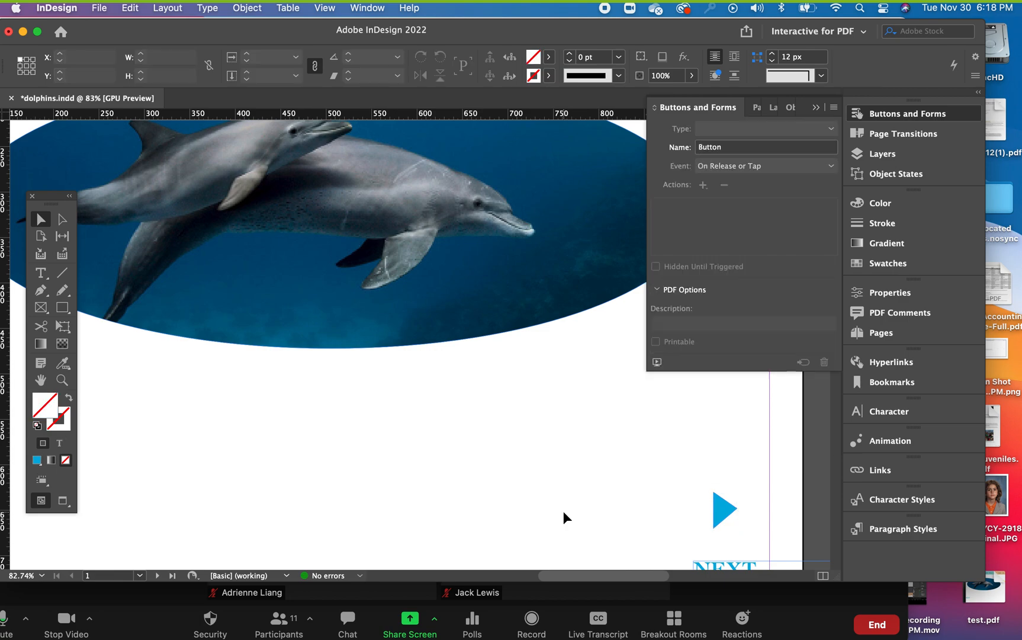
left_click(724, 508)
key("Delete")
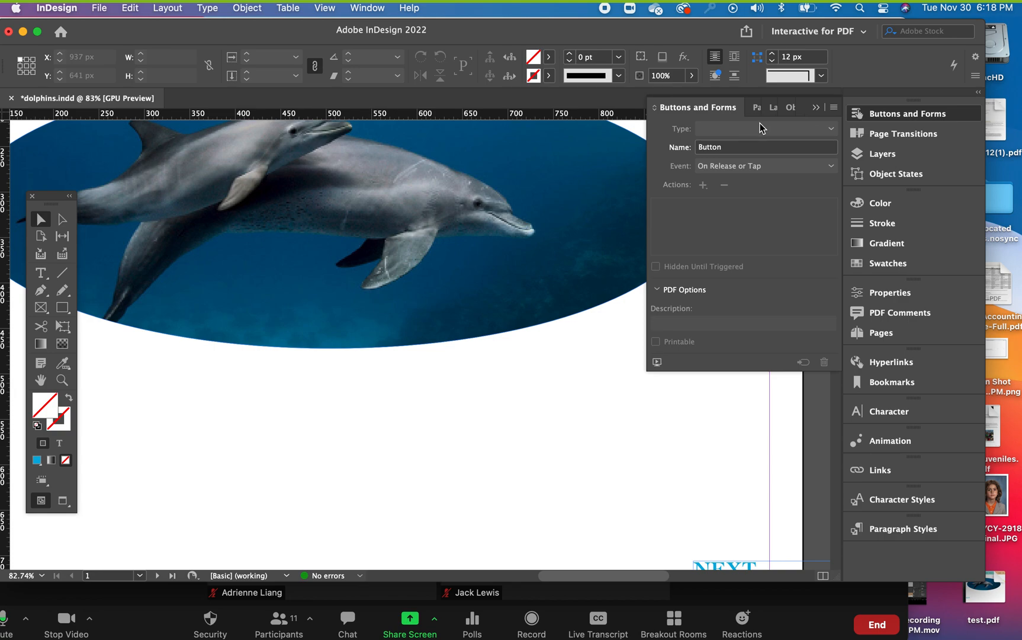
Apply the A-Parent page to page 2
left_click(816, 108)
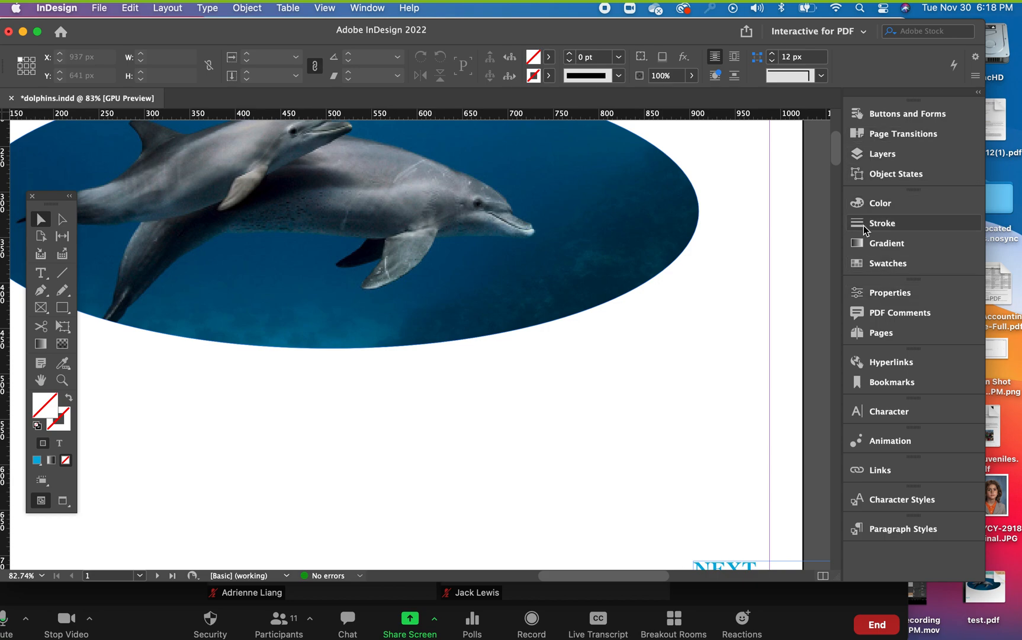
left_click(868, 335)
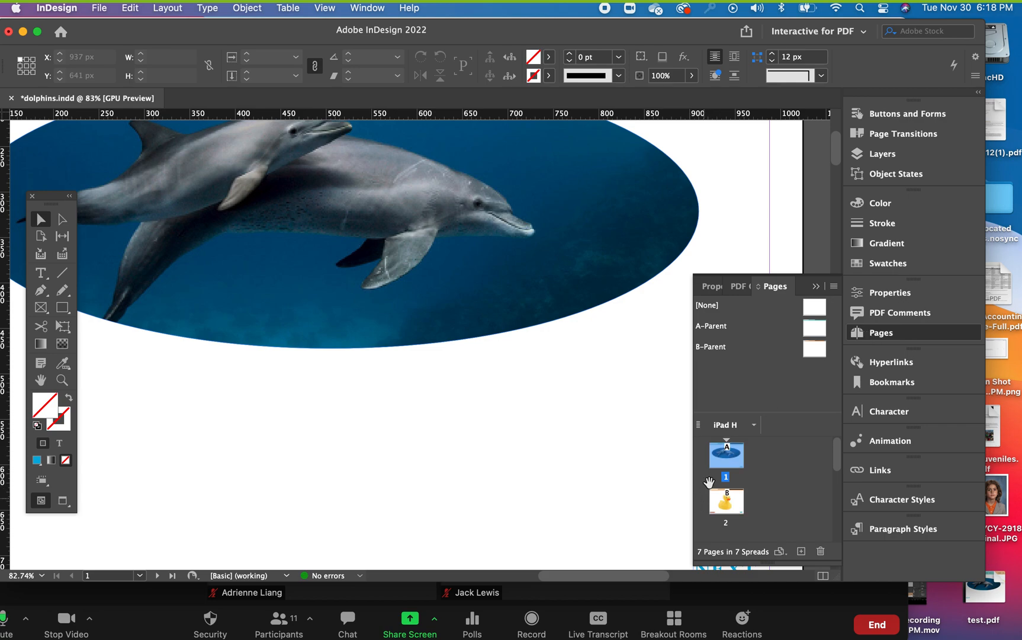
left_click_drag(699, 332, 726, 502)
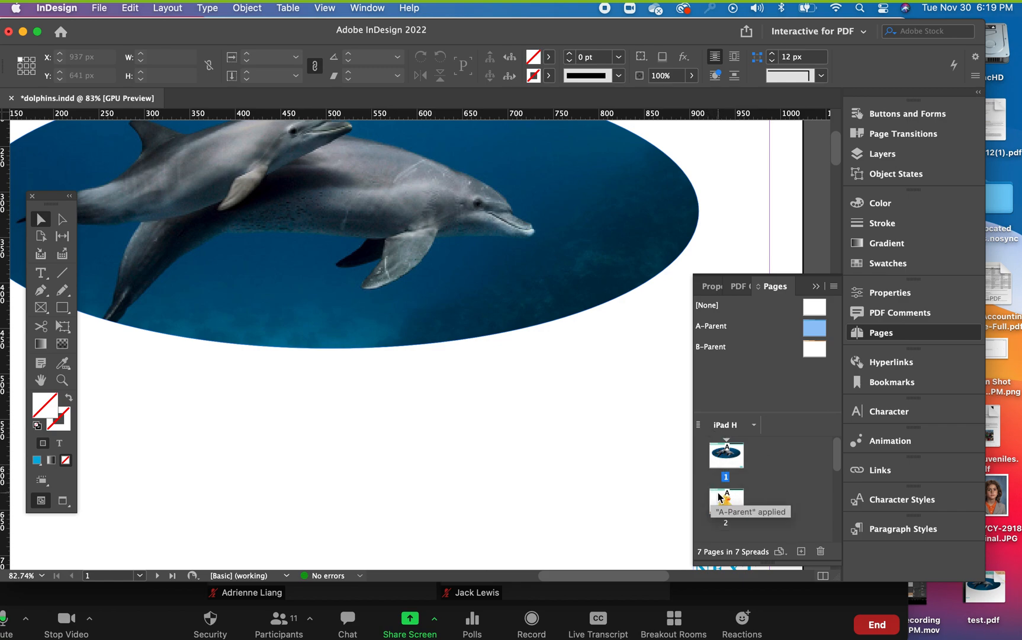
Paste the triangle button in place on the A-Parent page
double_click(712, 327)
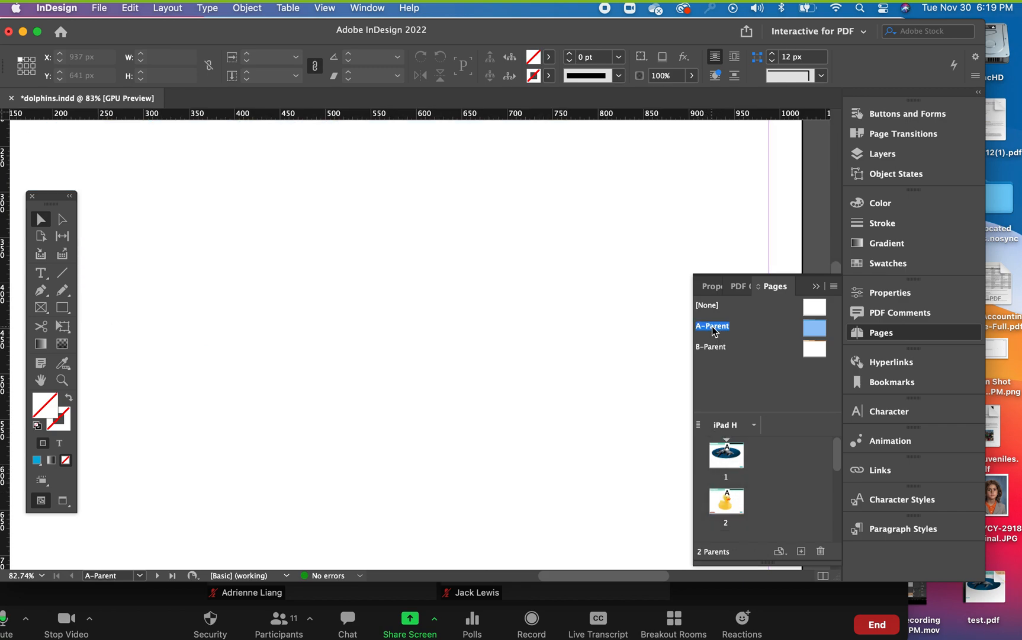
left_click(817, 286)
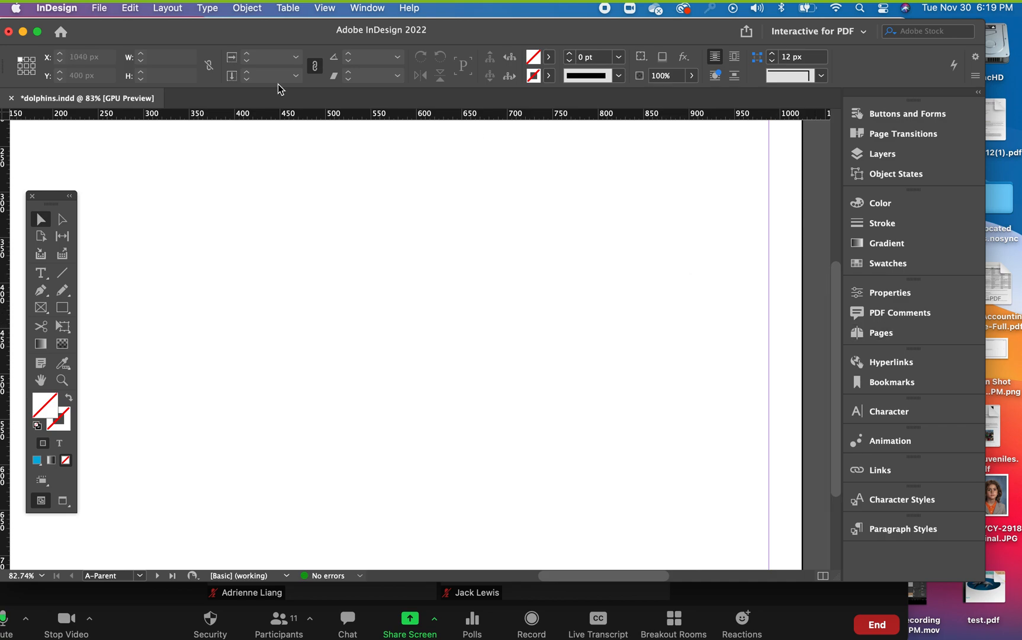
left_click(128, 7)
left_click(177, 146)
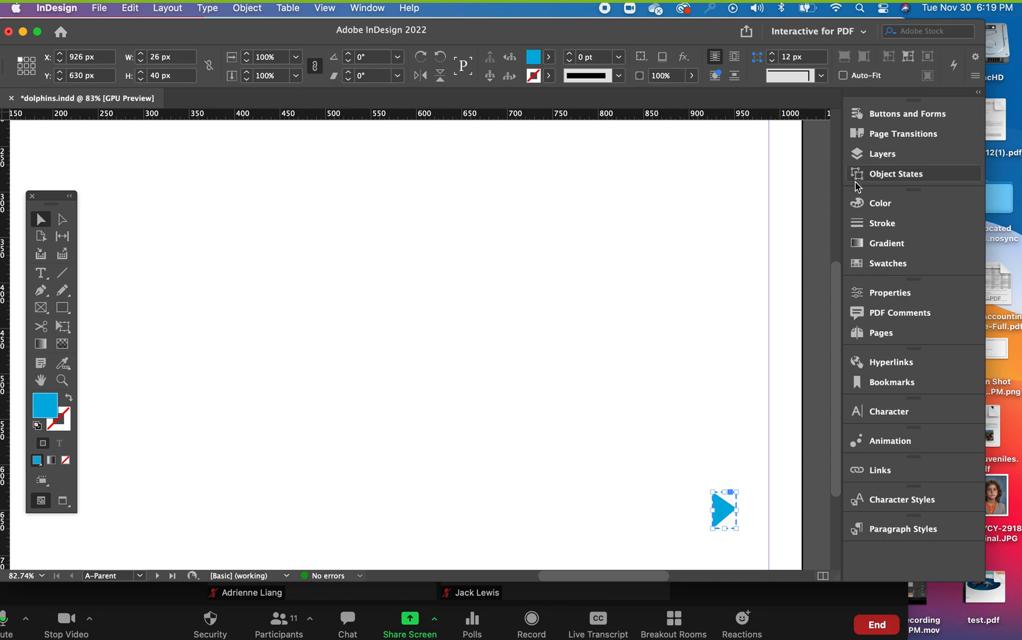
Check pages 1 and 2 for the triangle button placed on A-Parent
left_click(871, 332)
double_click(728, 455)
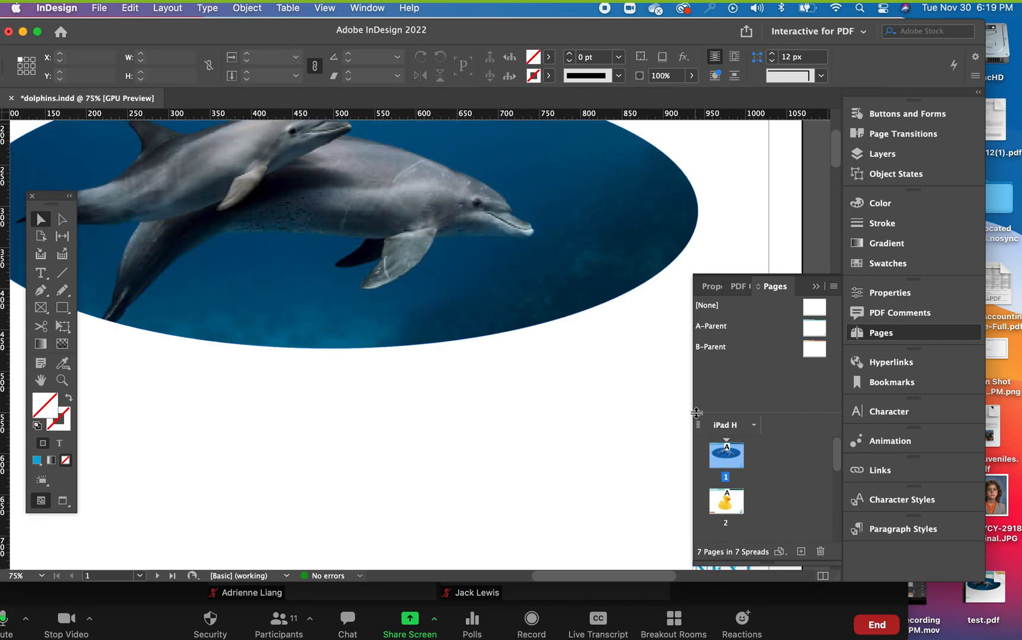
key("super+0")
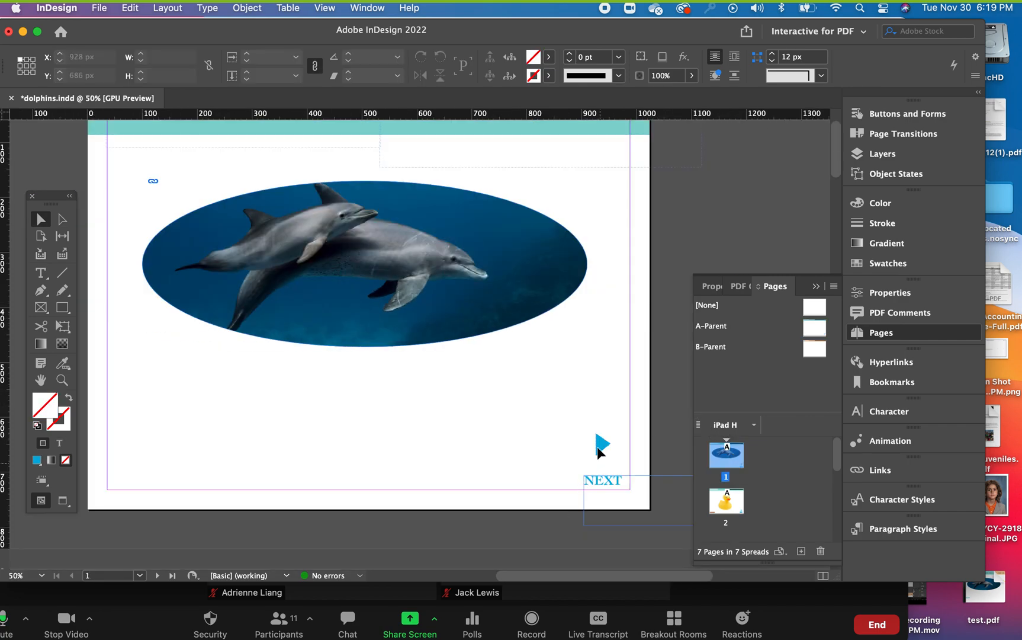
double_click(728, 509)
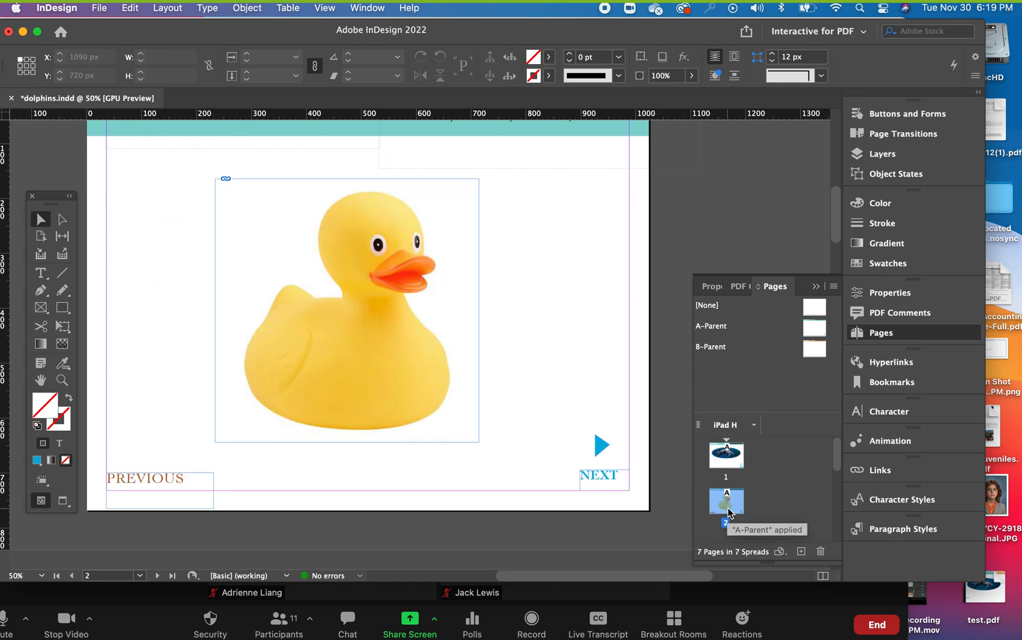
Apply the A-Parent page to page 3
scroll(729, 513, "down", 2)
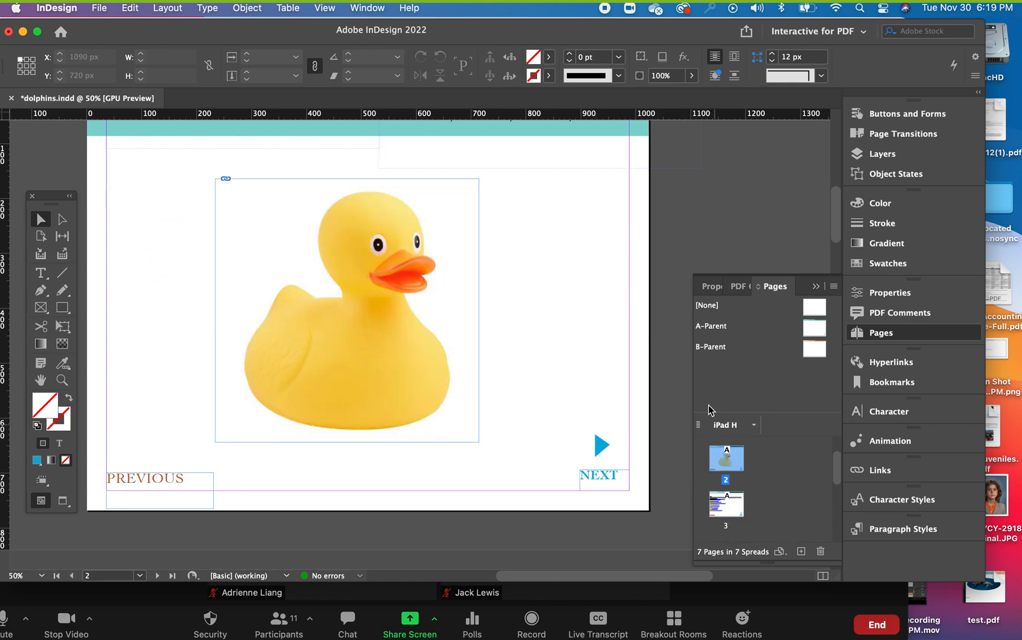
left_click(700, 329)
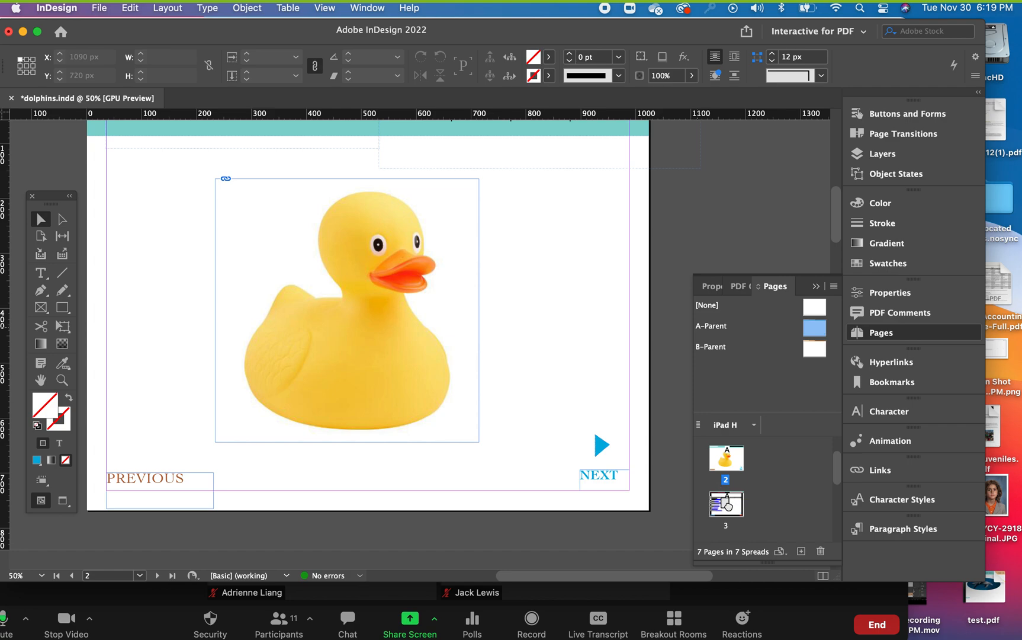
double_click(726, 504)
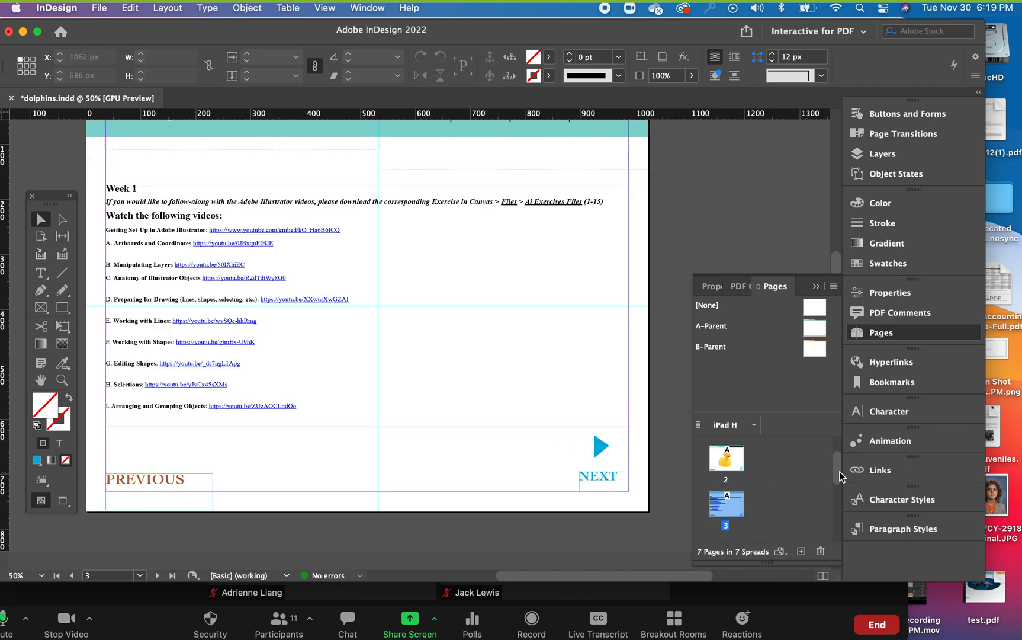
Return to page 1 and test the triangle button through the following pages in a whole-document interactivity preview
left_click_drag(838, 474, 836, 424)
double_click(701, 454)
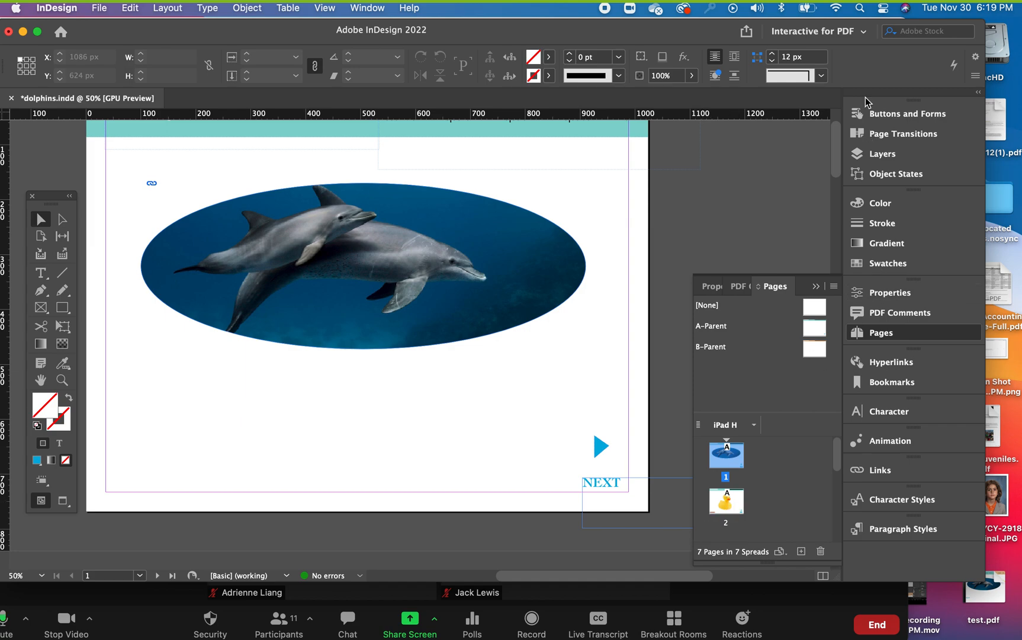
left_click(876, 113)
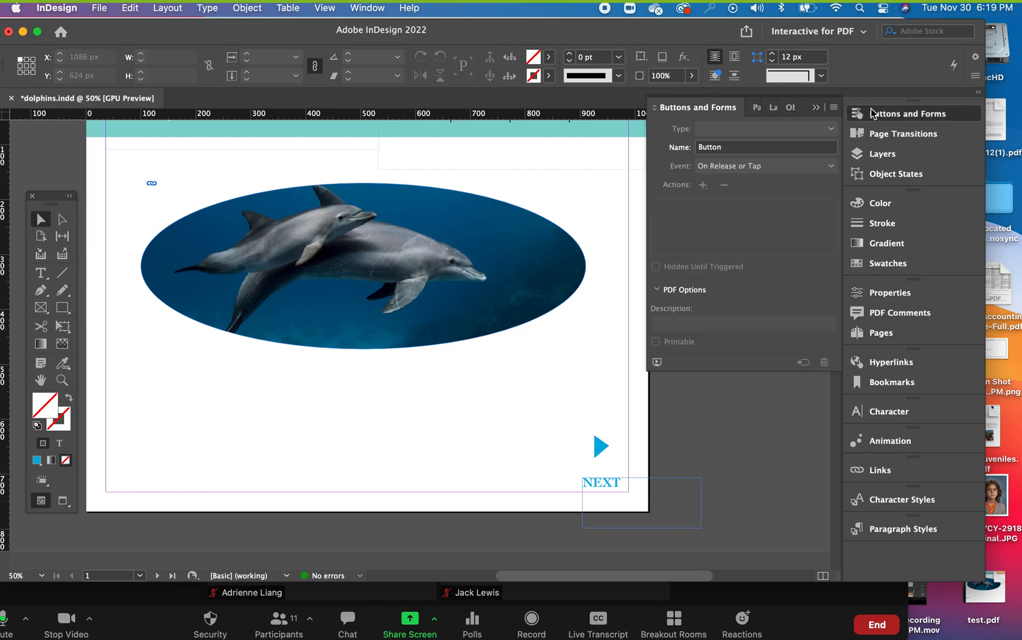
left_click(657, 362)
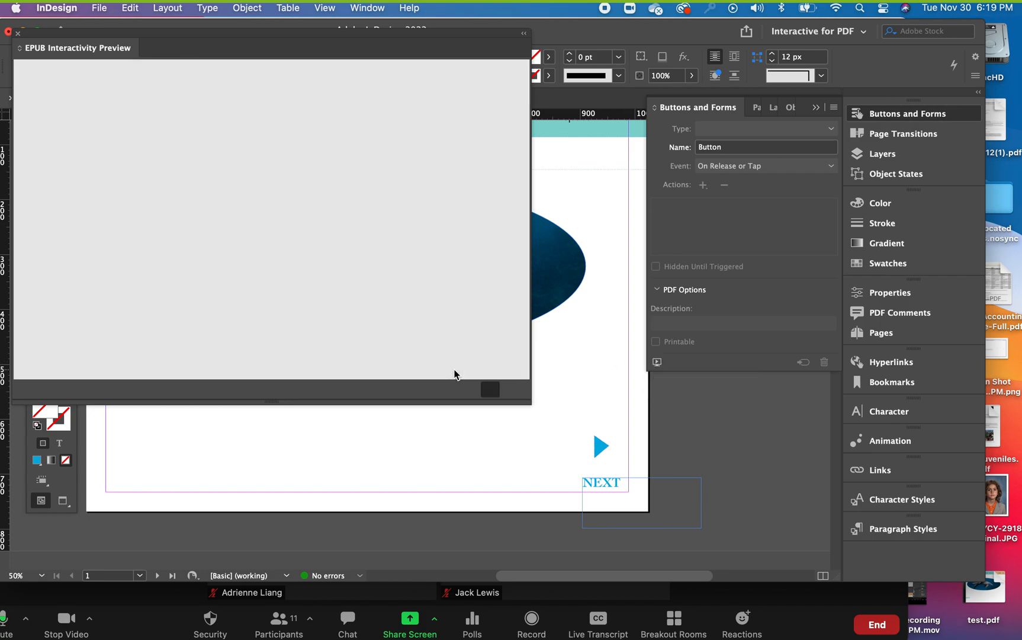
left_click(510, 391)
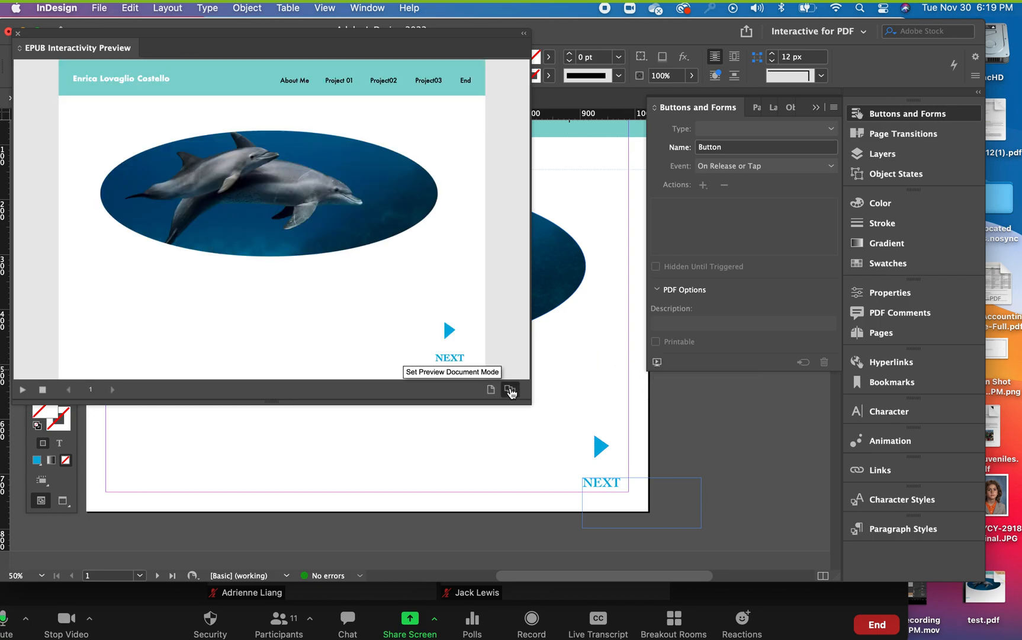
left_click(23, 389)
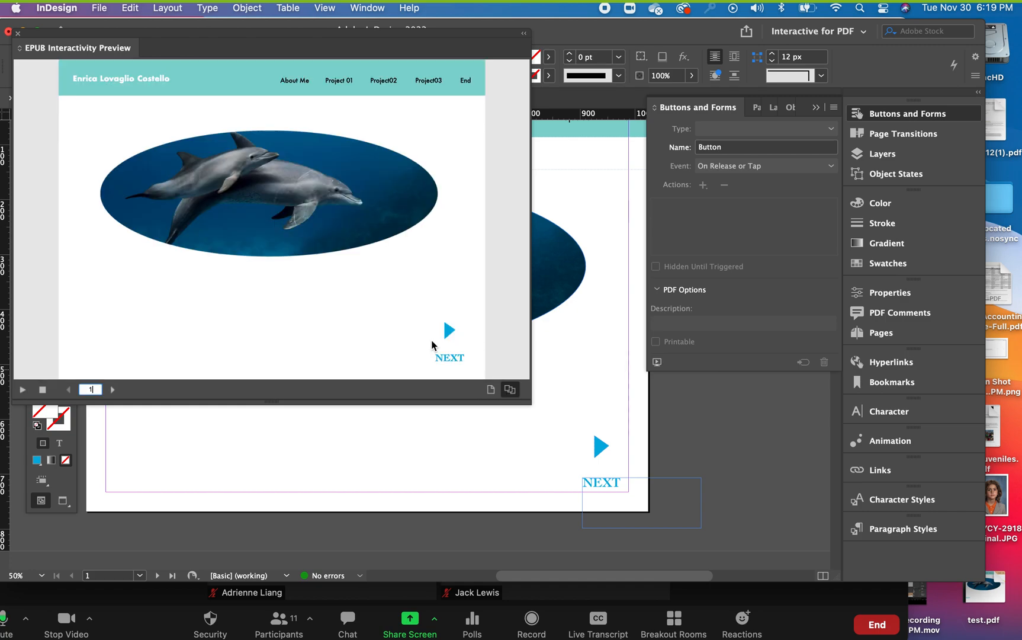
left_click(449, 331)
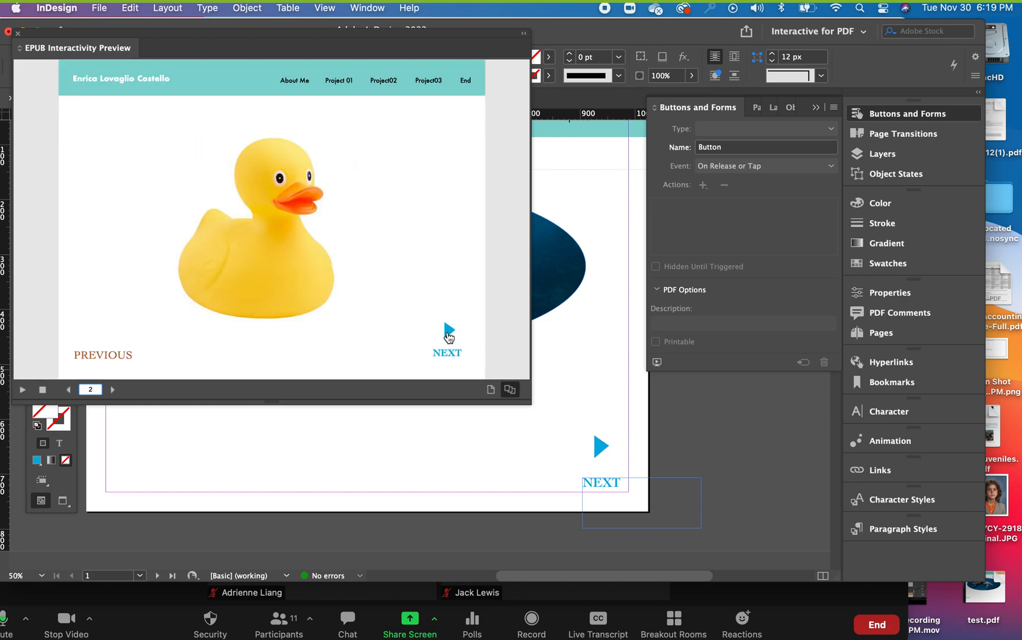
left_click(448, 334)
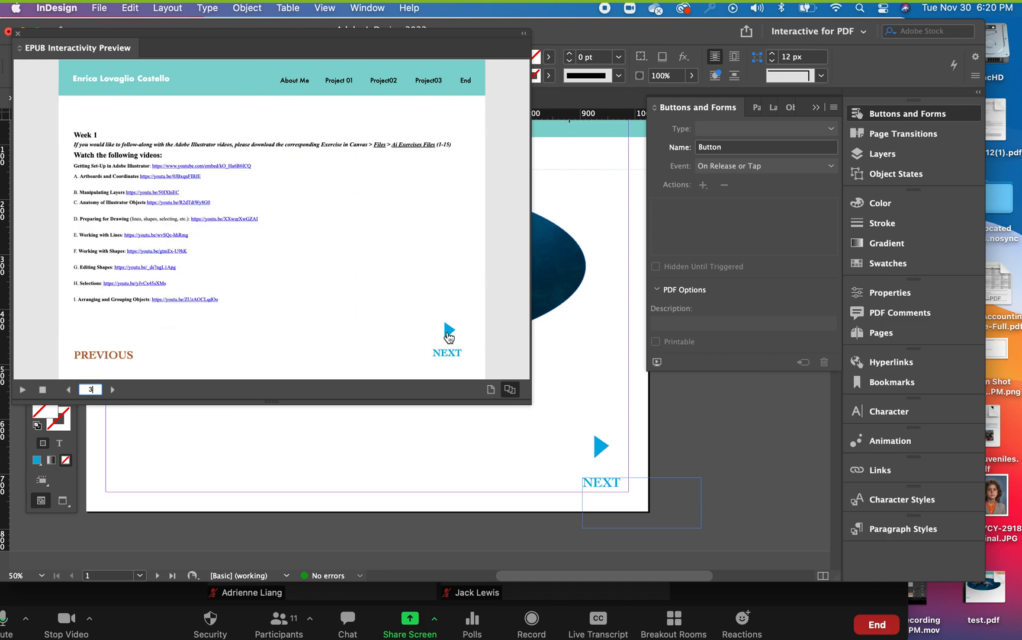
left_click(448, 333)
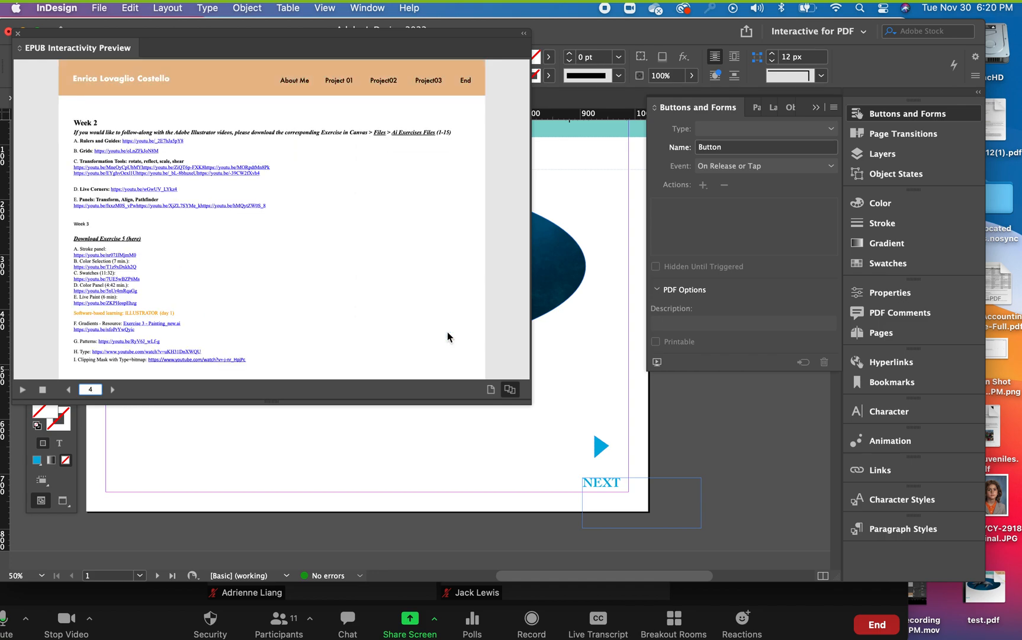
left_click(16, 36)
Save the dolphins.indd document
left_click(98, 9)
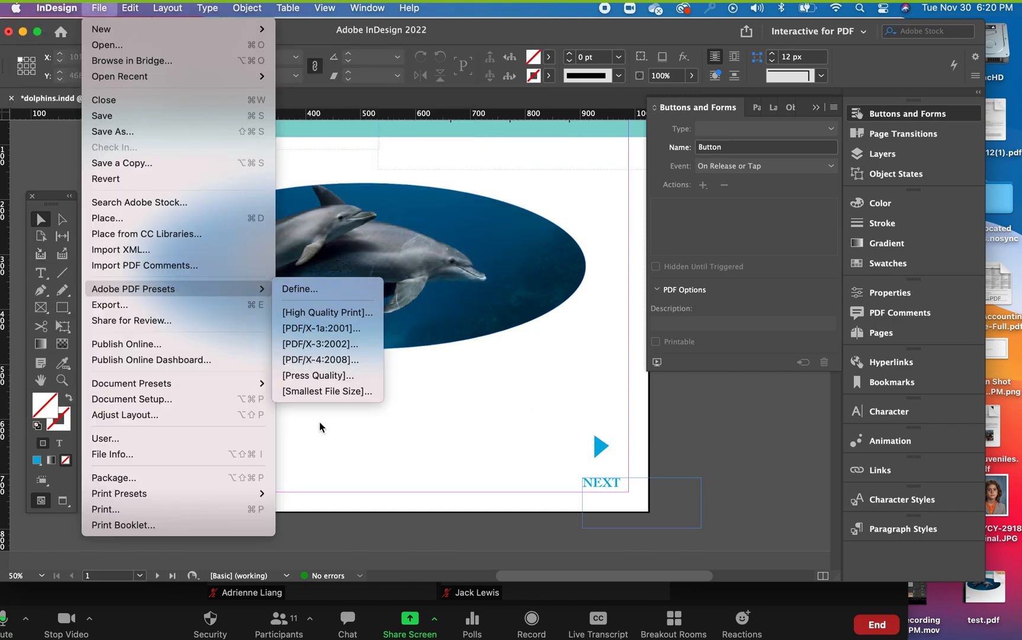
left_click(131, 116)
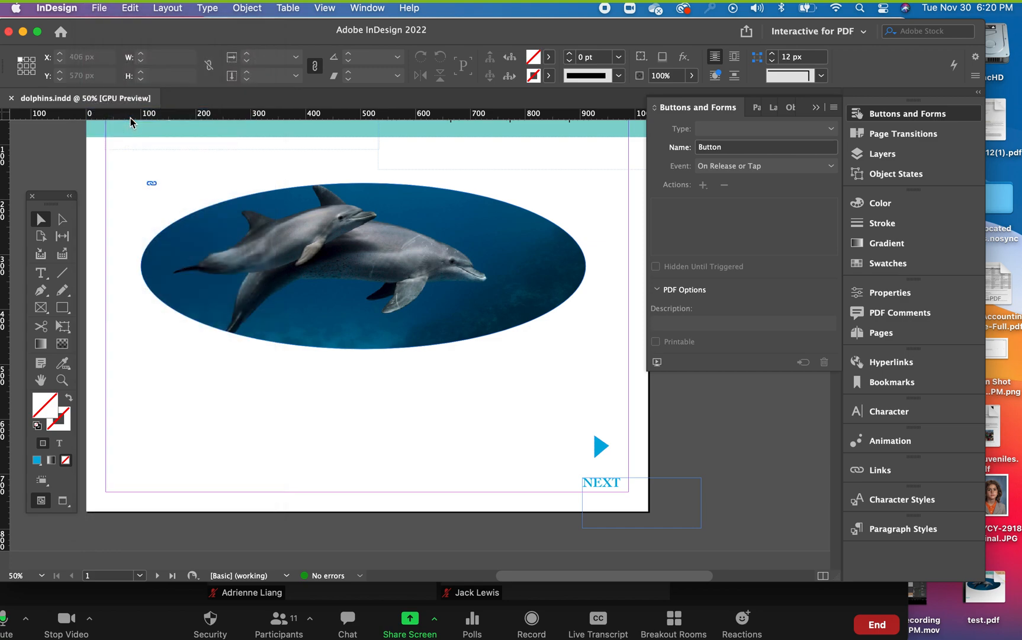
Export all pages as the interactive PDF test3.pdf on the Desktop, replacing the existing file
left_click(99, 8)
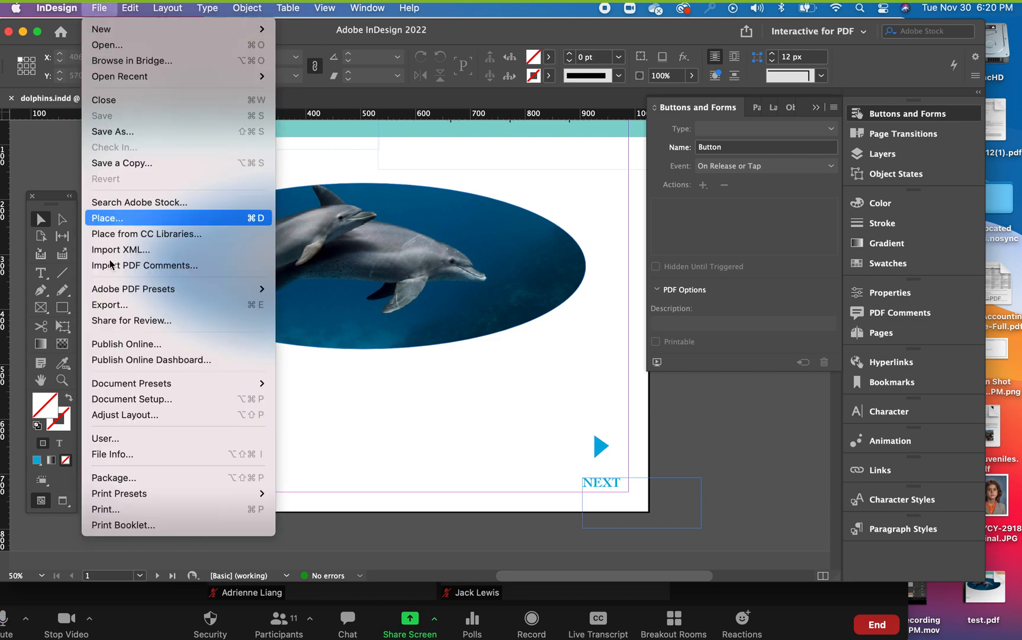
left_click(120, 305)
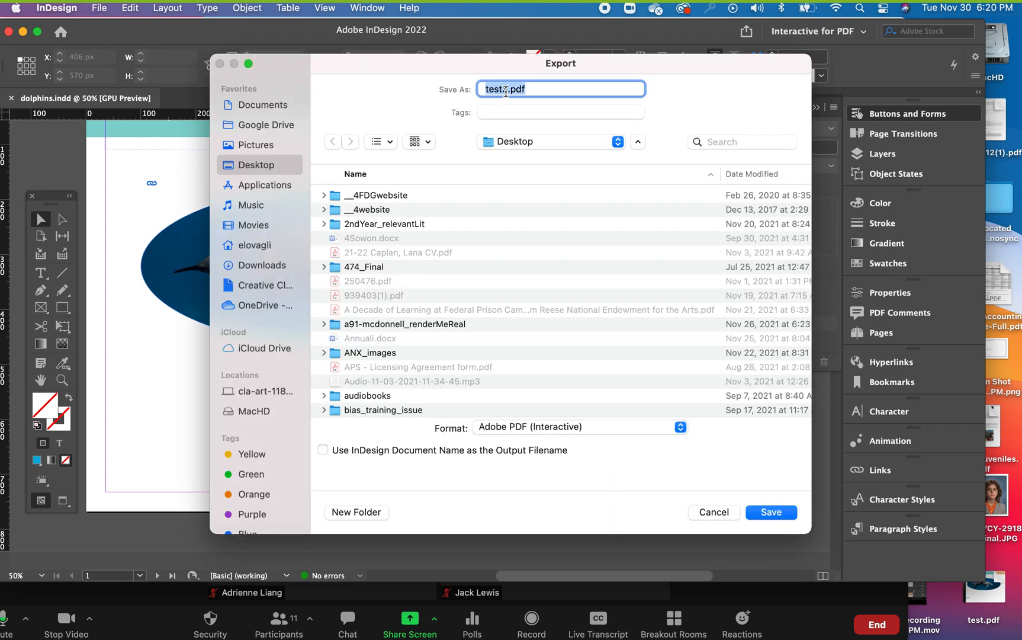
left_click(778, 512)
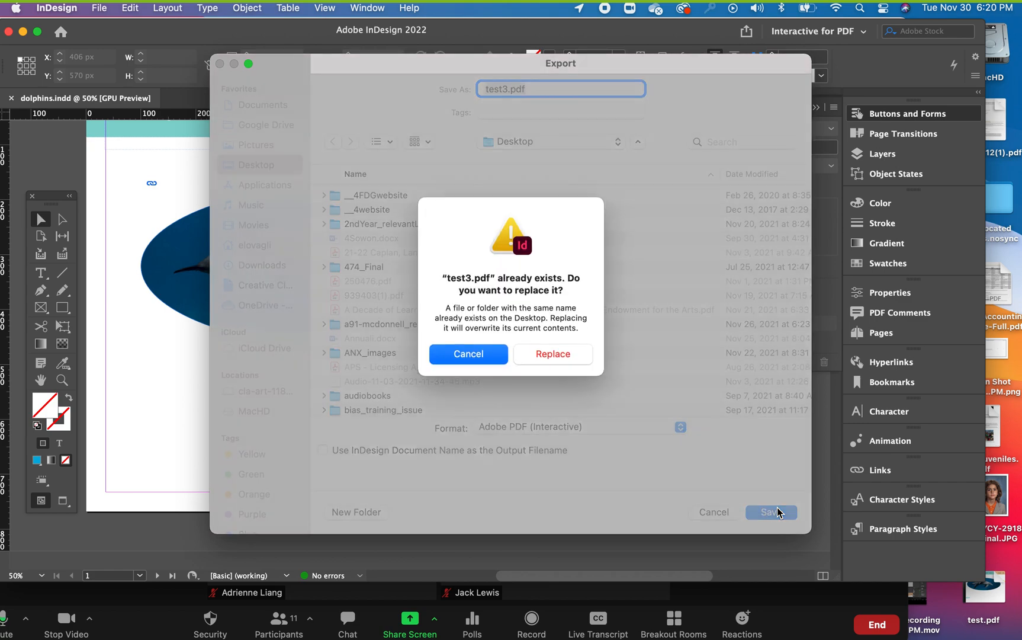
left_click(573, 355)
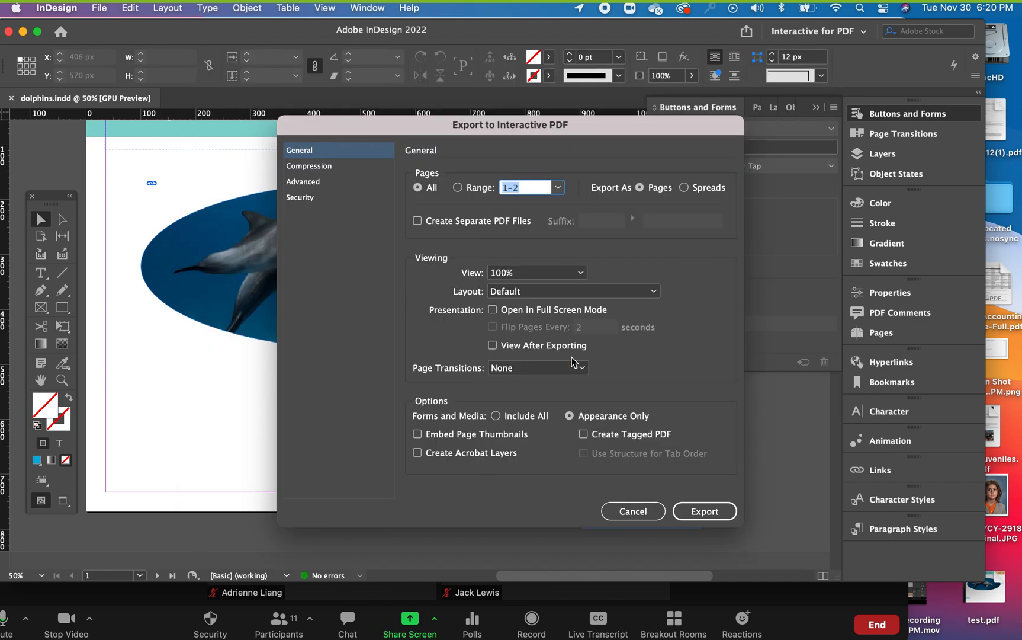
left_click(695, 509)
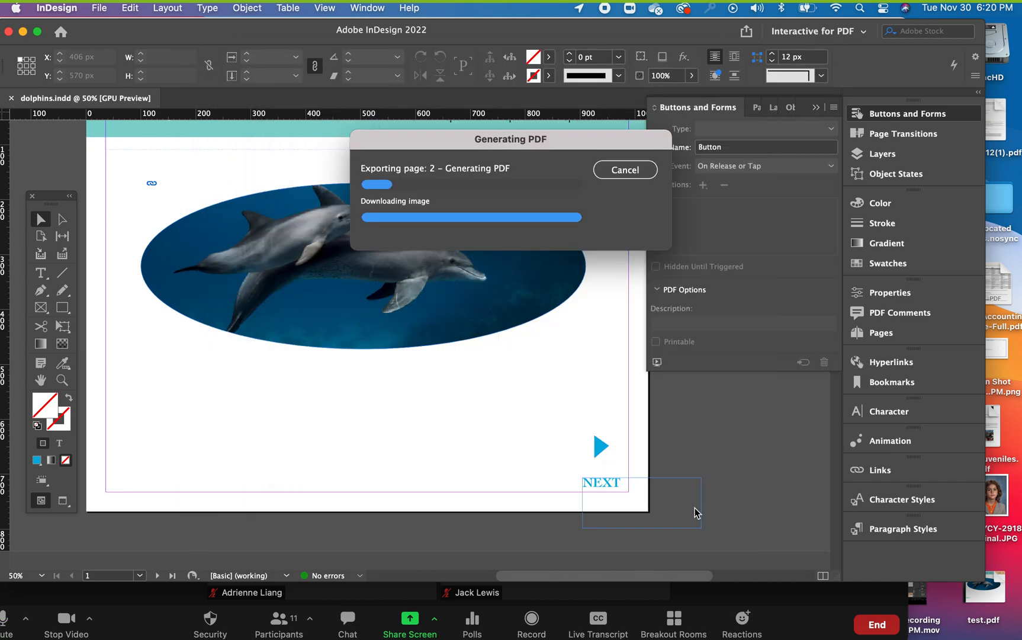
Clear the overlapping windows away from the desktop and open the exported test3.pdf in Acrobat
left_click_drag(543, 32, 260, 28)
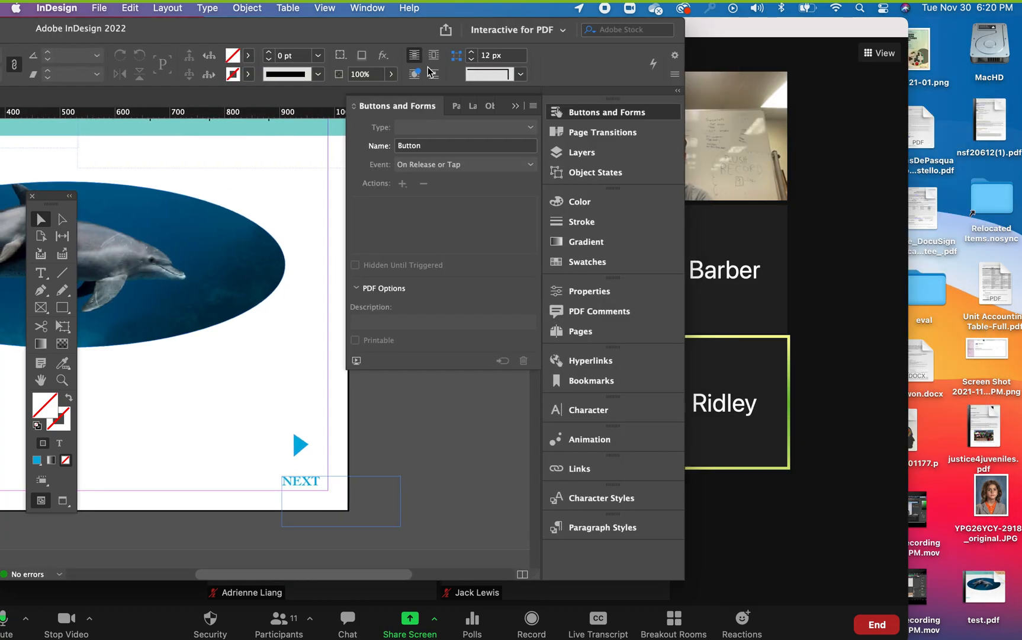
left_click(942, 557)
left_click_drag(790, 31, 549, 314)
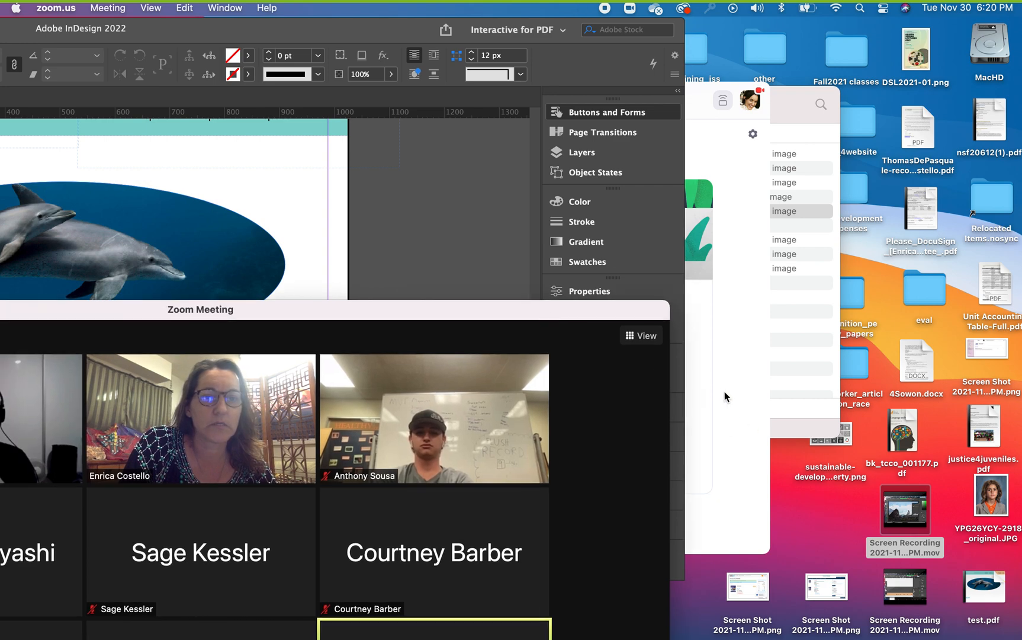
left_click(727, 394)
left_click(170, 100)
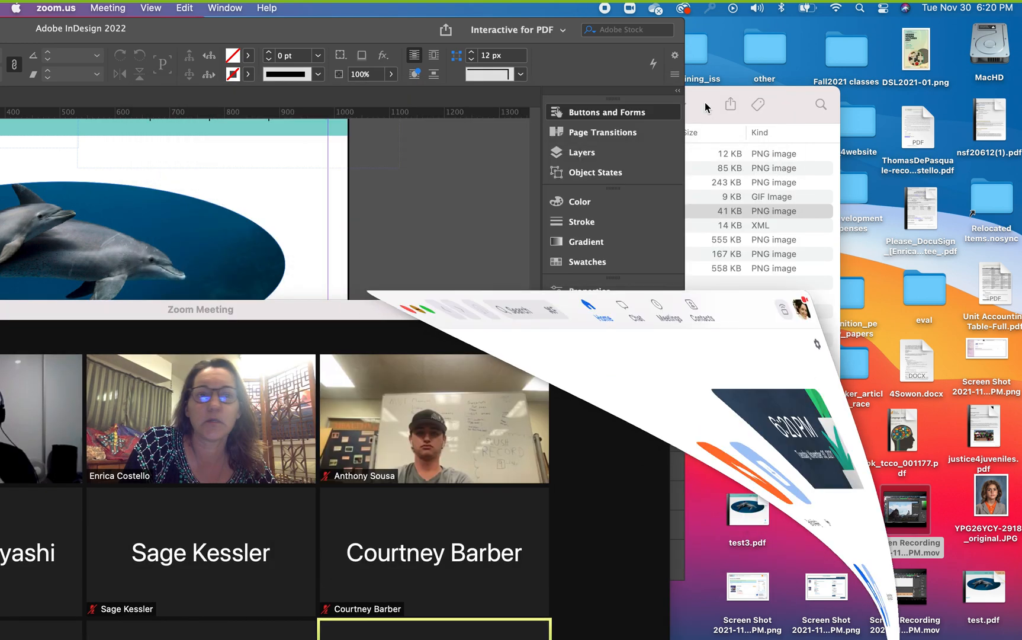
left_click(788, 105)
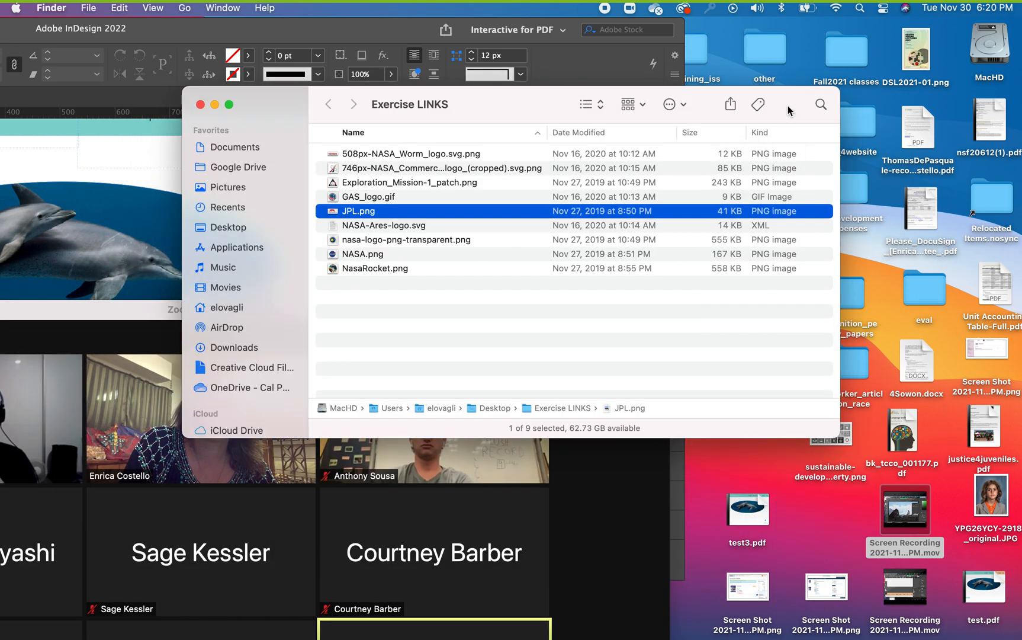
double_click(746, 508)
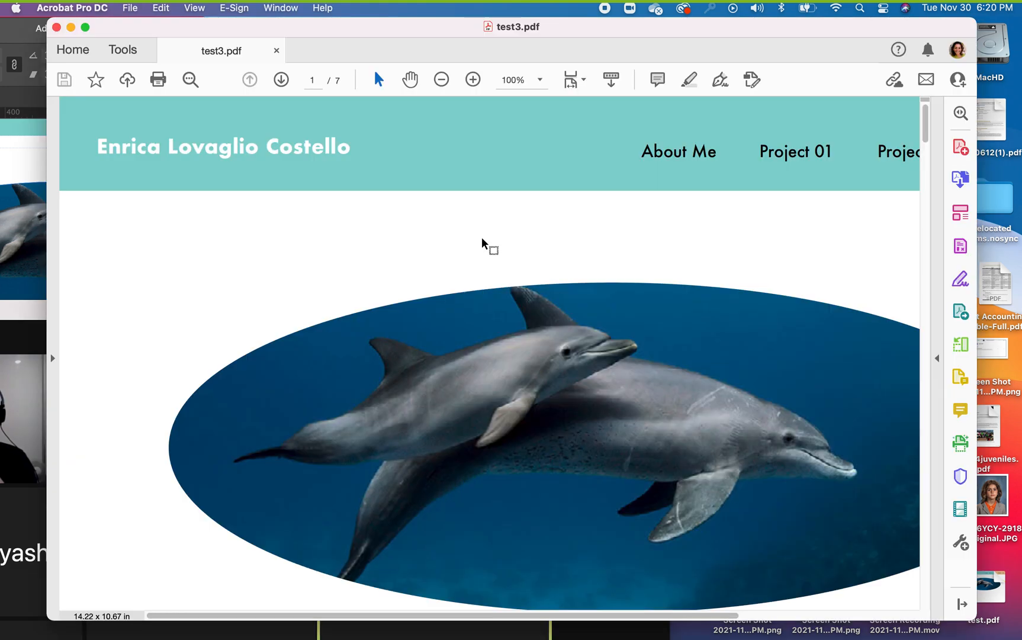
Zoom the PDF out to 50% and test the triangle button above NEXT on page 1
left_click(442, 81)
left_click(443, 81)
left_click(442, 81)
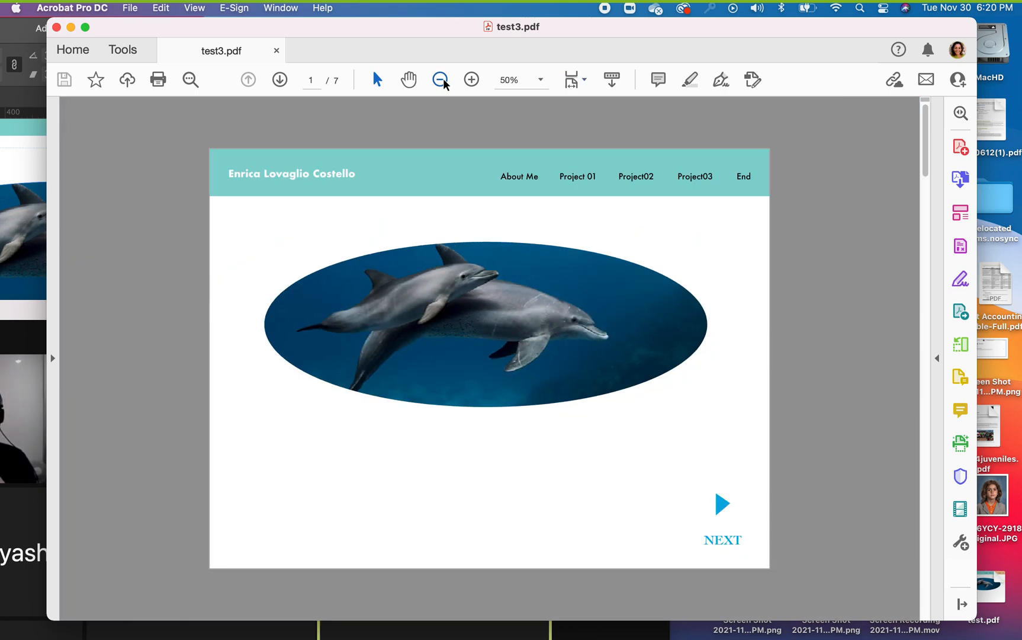
double_click(723, 506)
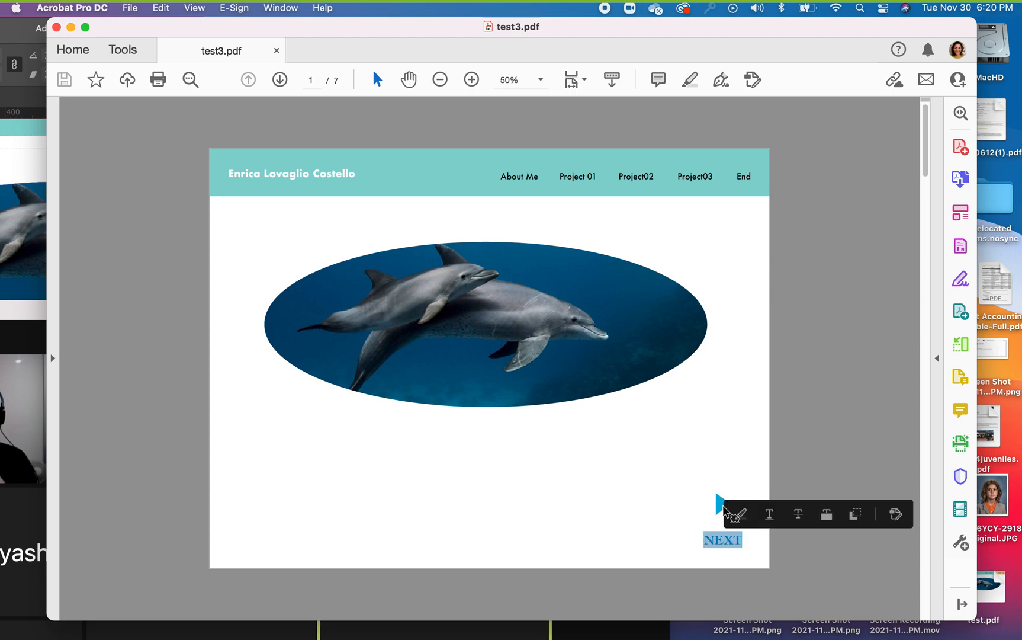
left_click_drag(715, 499, 717, 497)
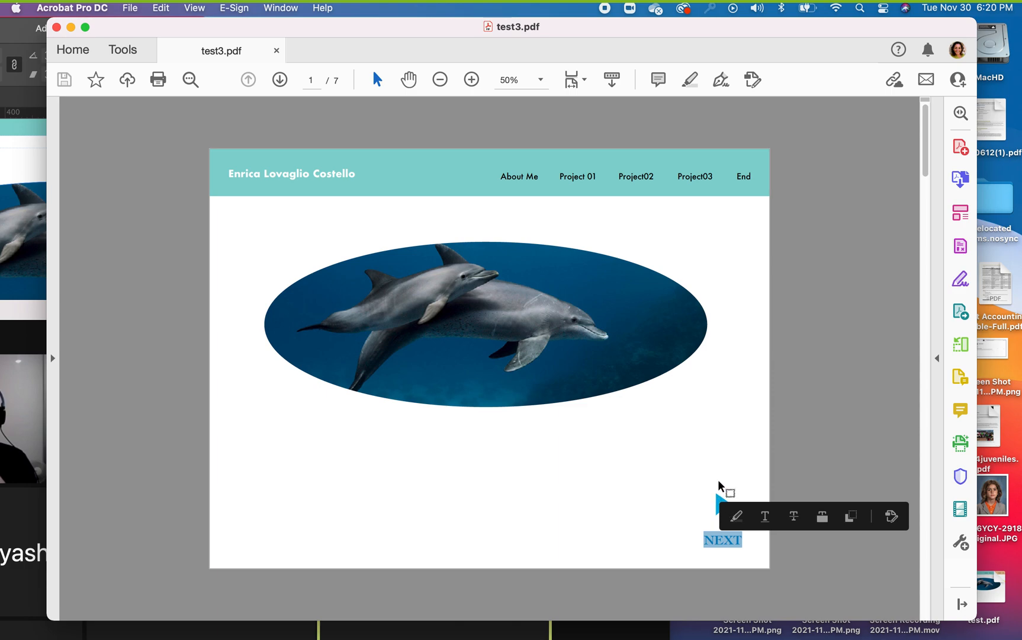
left_click(719, 484)
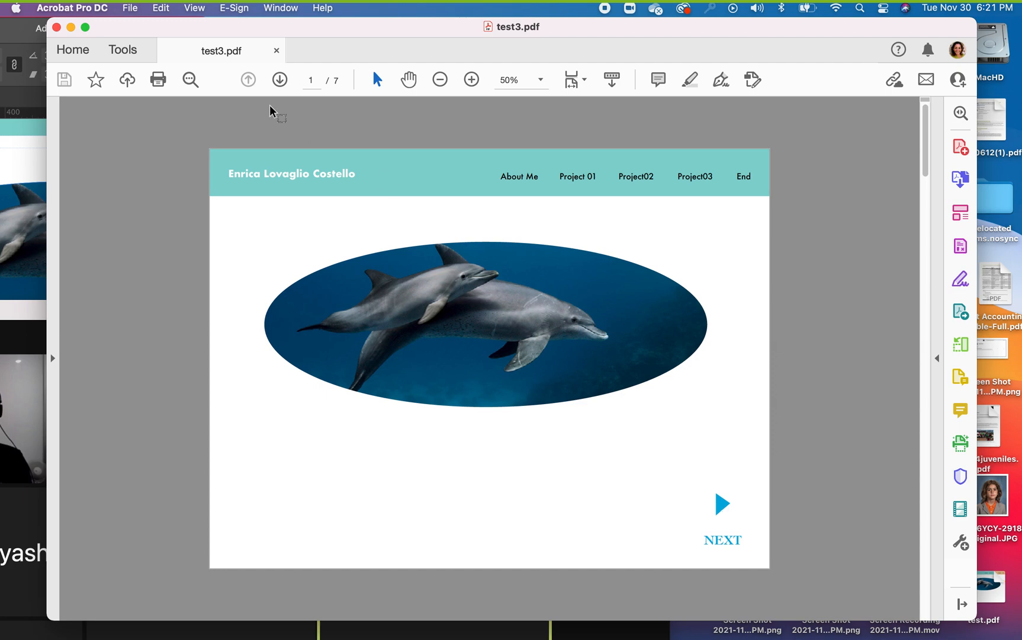
Close test3.pdf and the Exercise LINKS folder window, and switch back to InDesign with its window fully in view
left_click(57, 27)
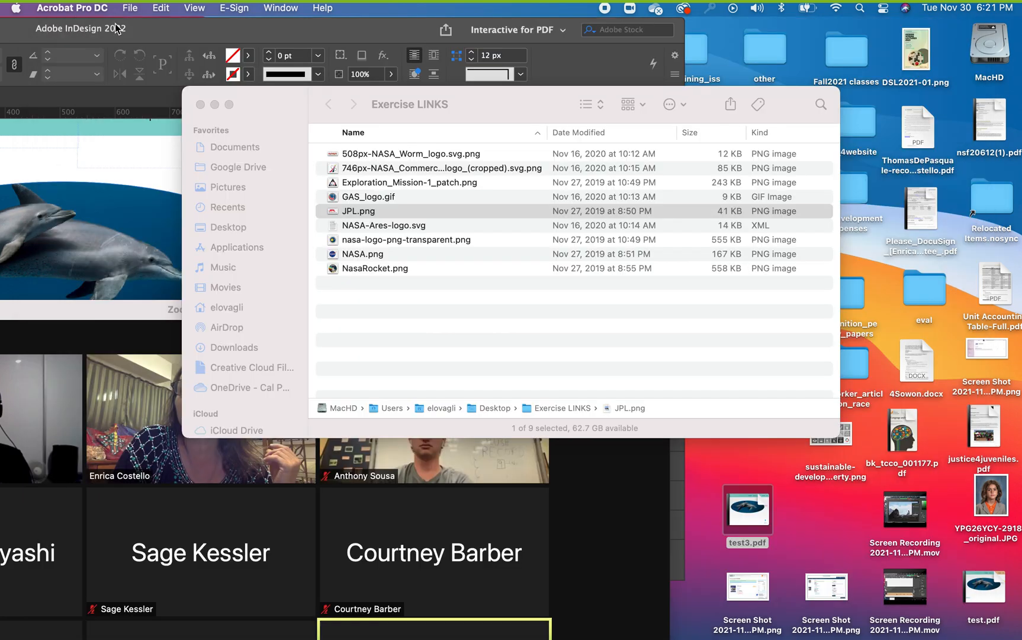
left_click(201, 105)
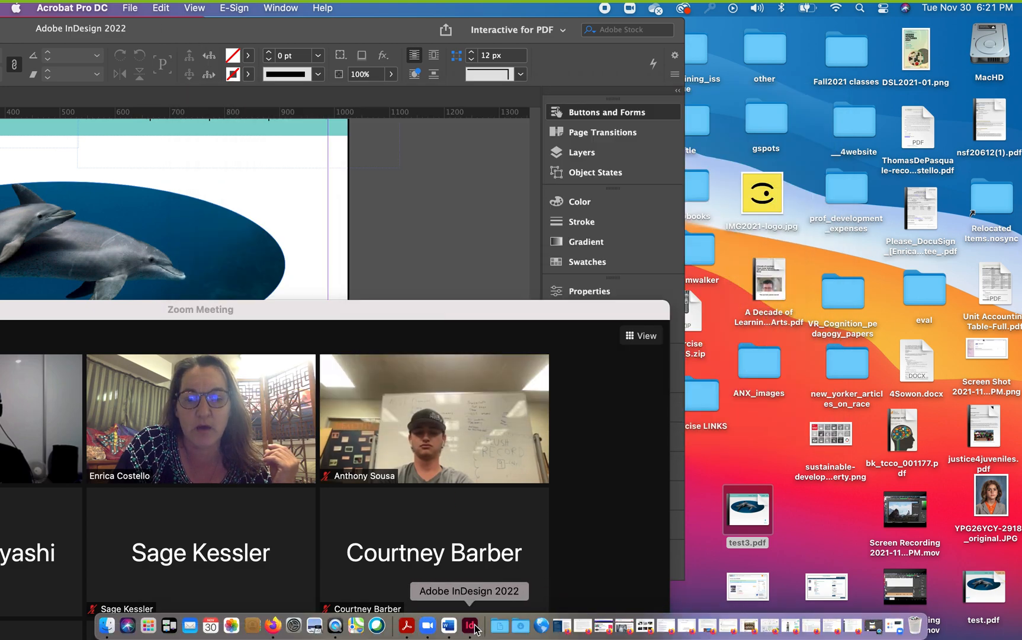
left_click(471, 626)
left_click_drag(151, 37, 550, 29)
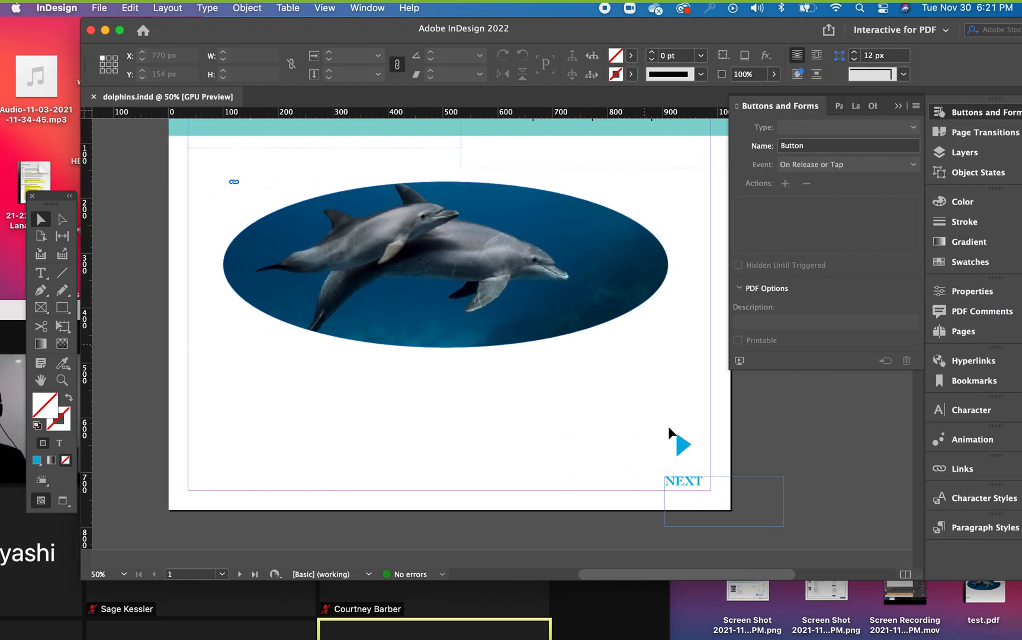
Delete the triangle button from the A-Parent page and return to page 1
left_click(693, 487)
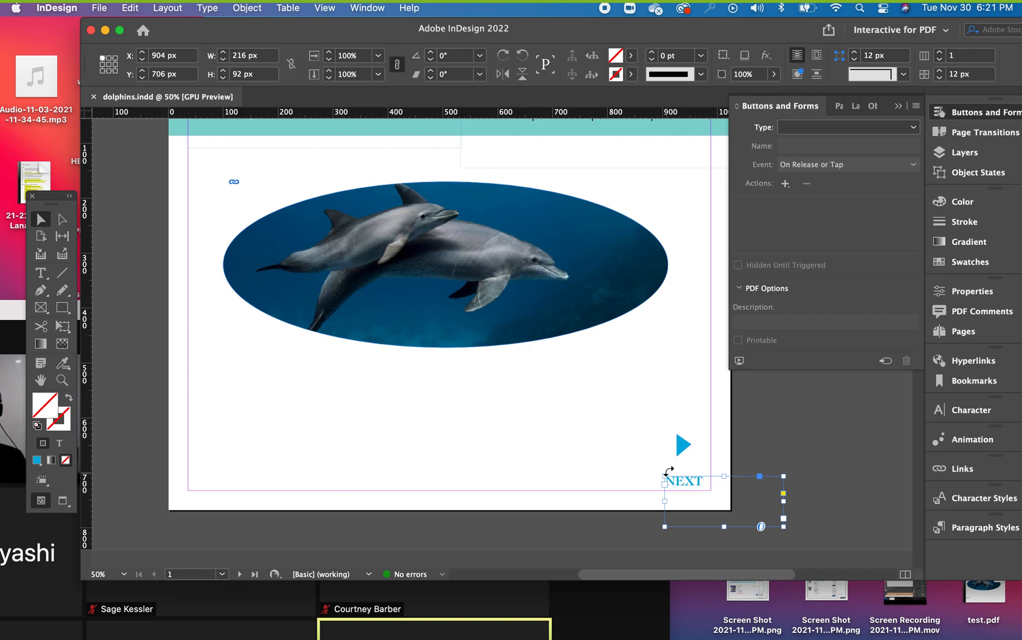
left_click(682, 450)
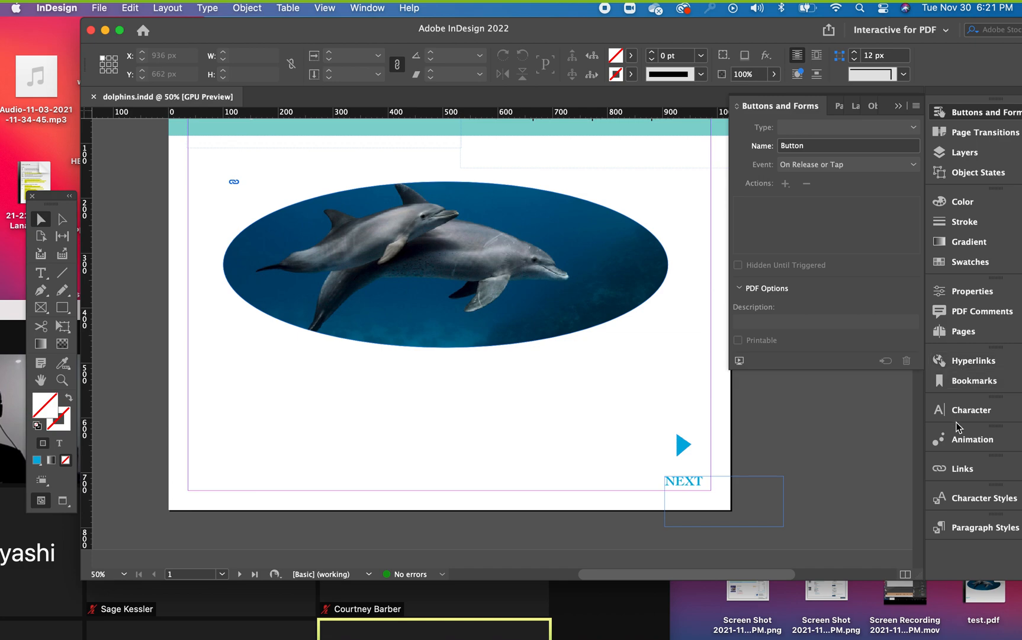
left_click(946, 336)
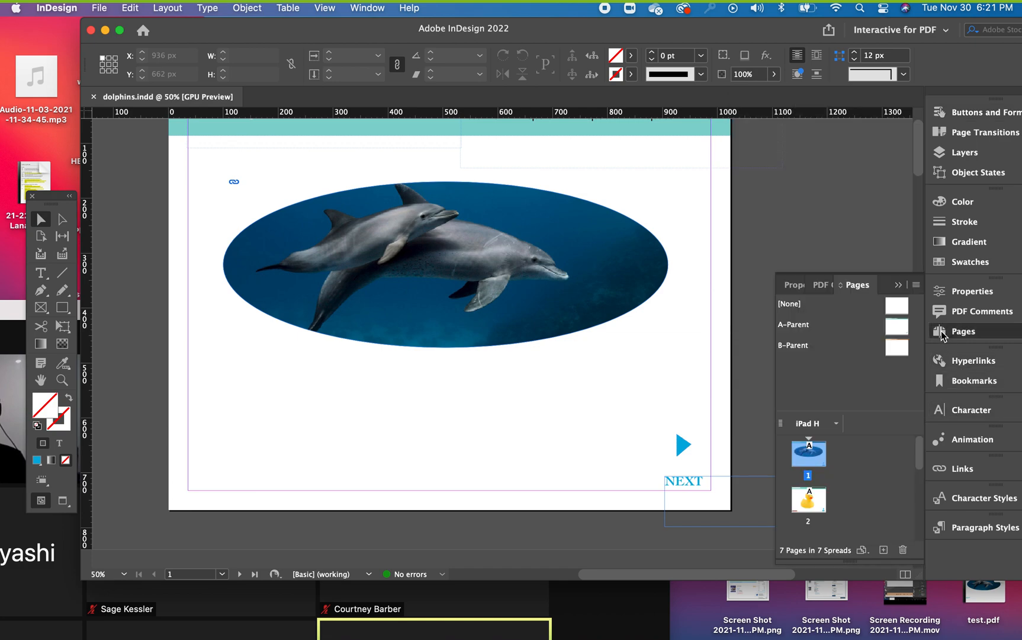
left_click(798, 329)
double_click(798, 330)
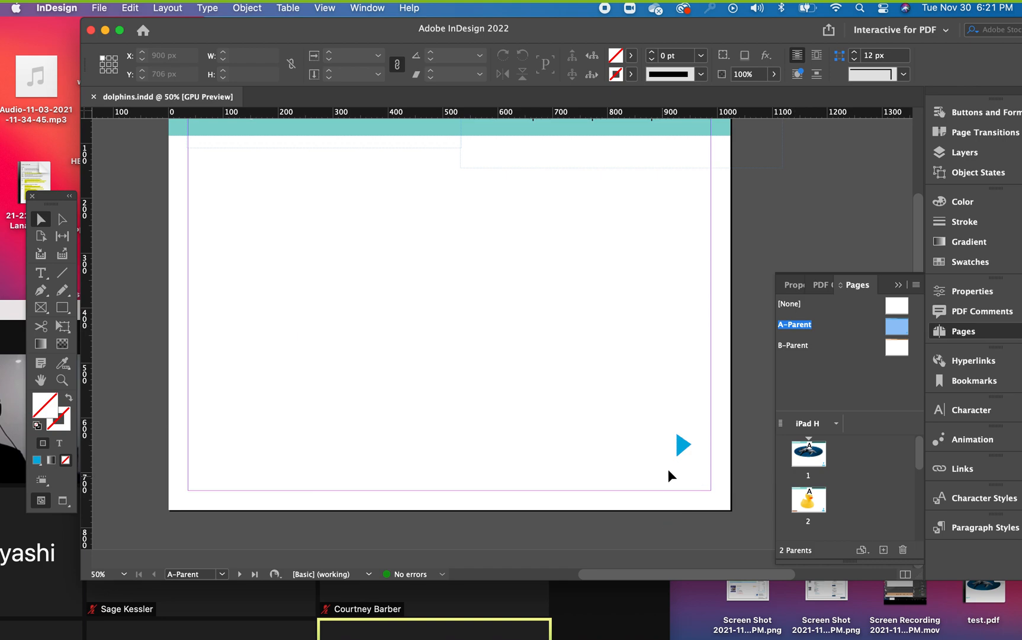
left_click(682, 452)
key("Delete")
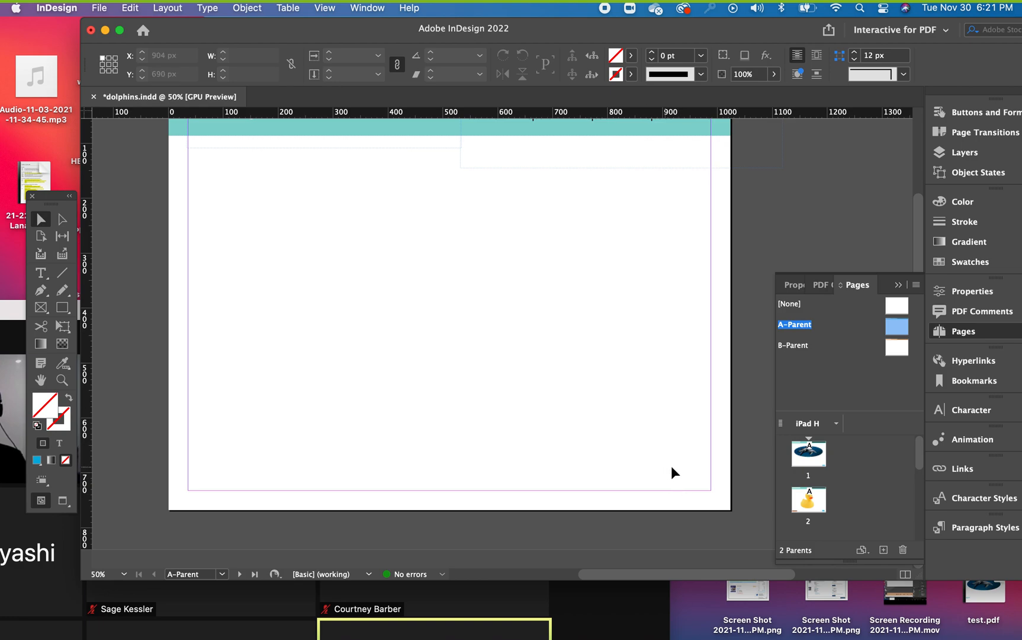
left_click(800, 459)
double_click(801, 460)
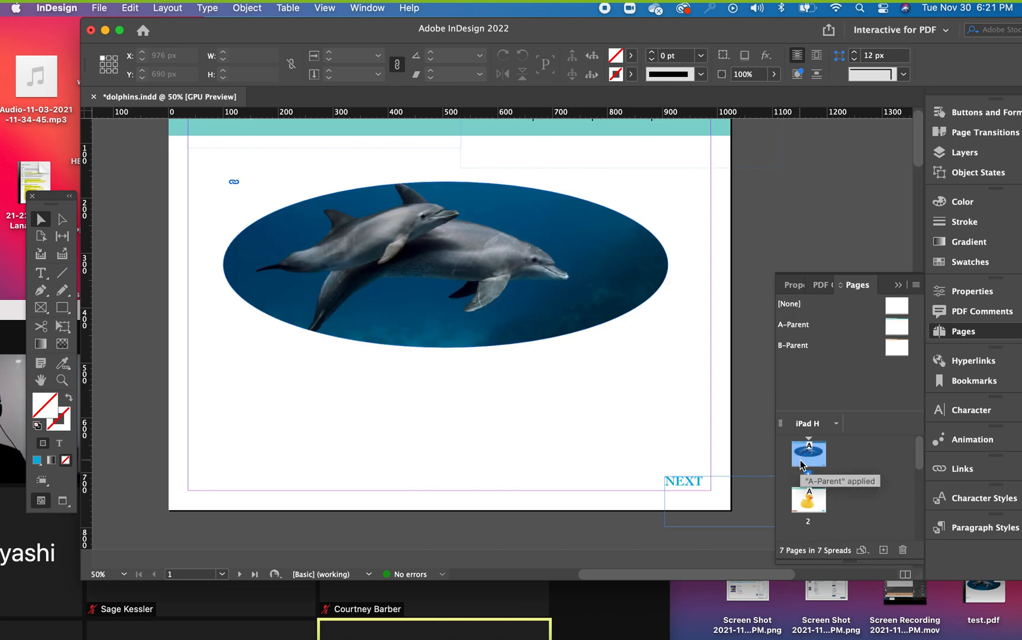
Try to delete the NEXT hyperlink of page 1, and undo the deletion
left_click(684, 485)
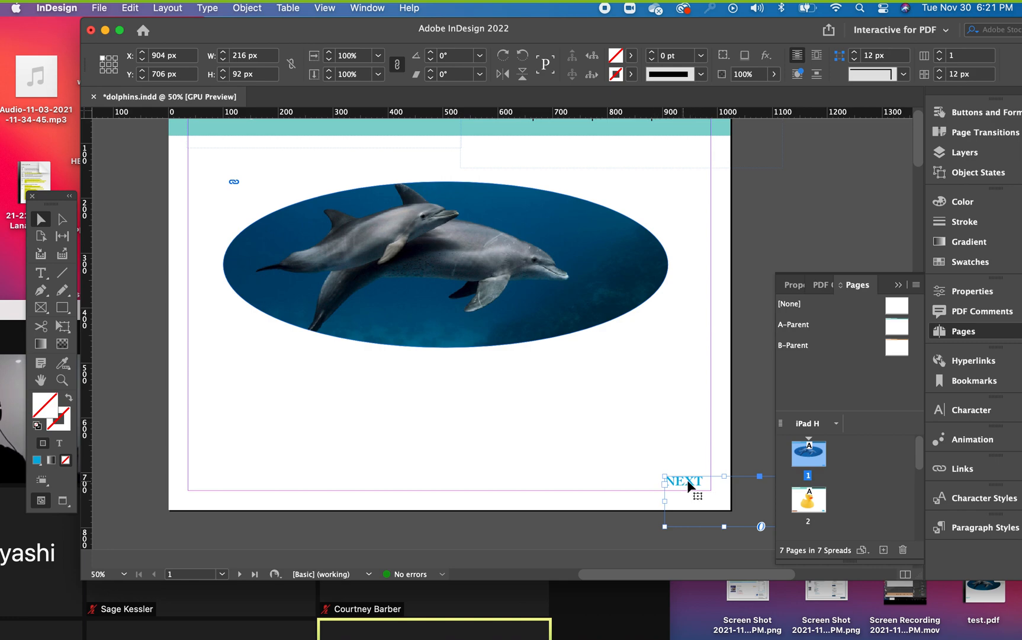
left_click(968, 363)
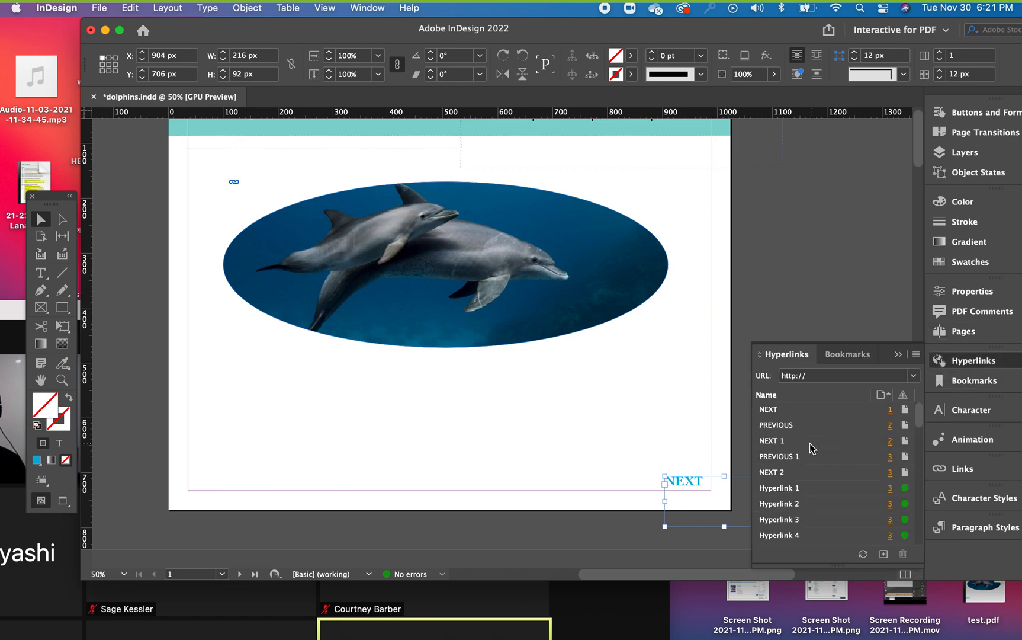
left_click(774, 410)
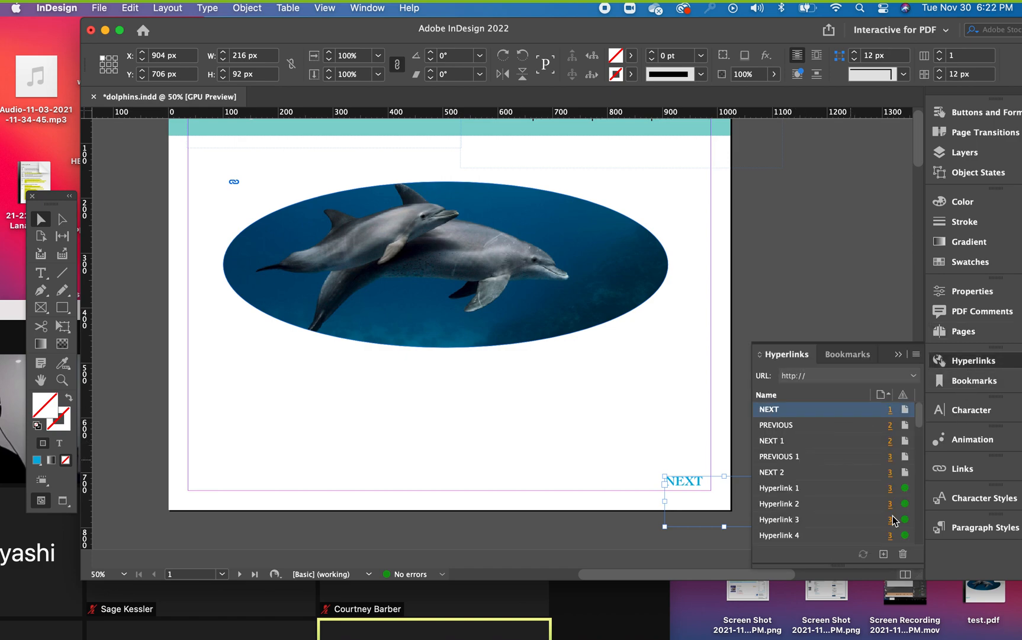
left_click(903, 554)
left_click(680, 325)
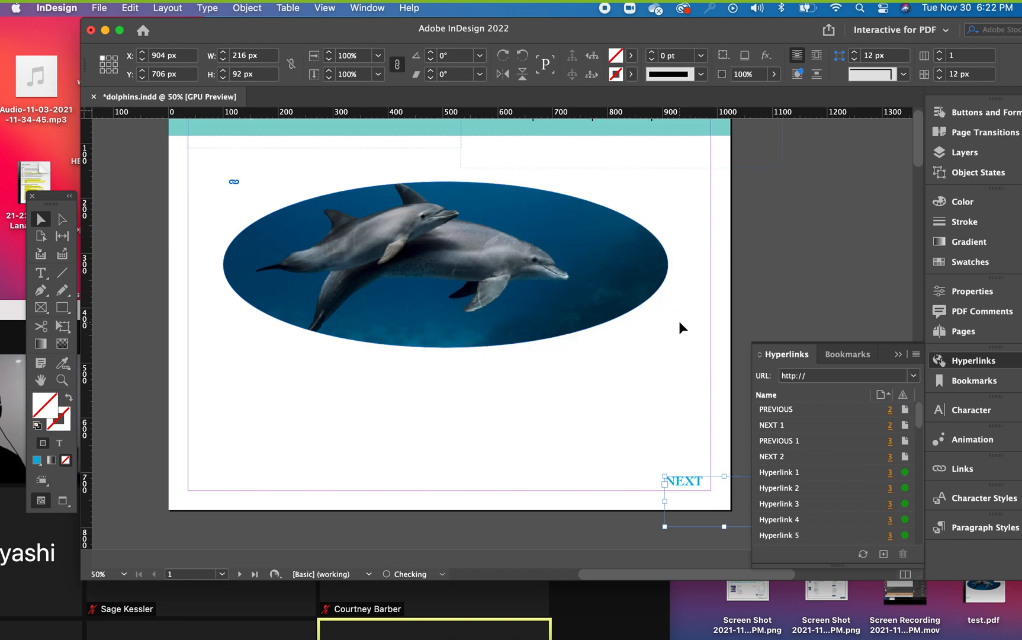
left_click(777, 410)
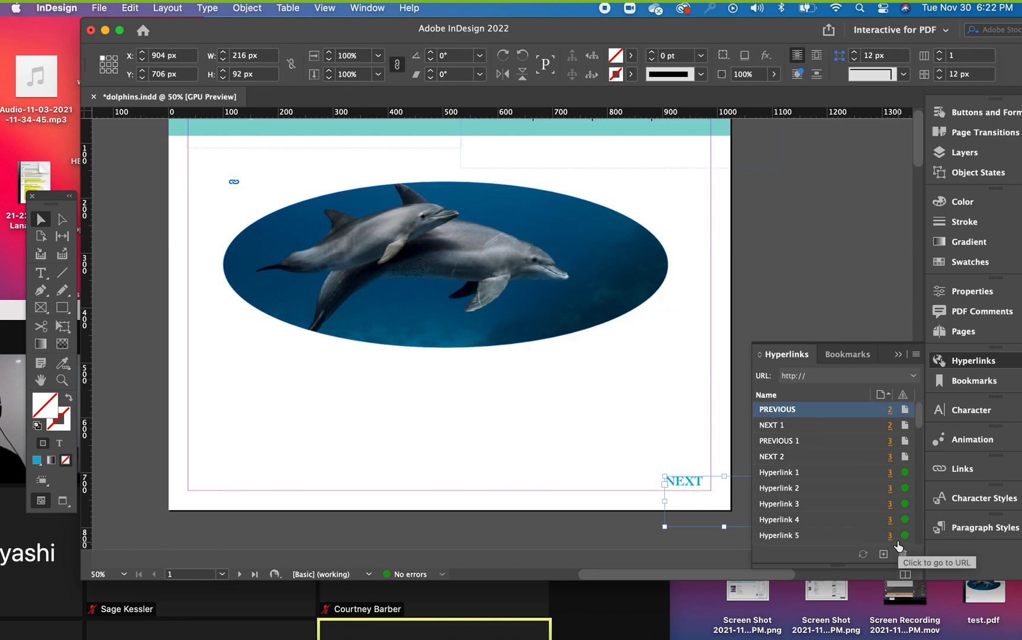
key("super+z")
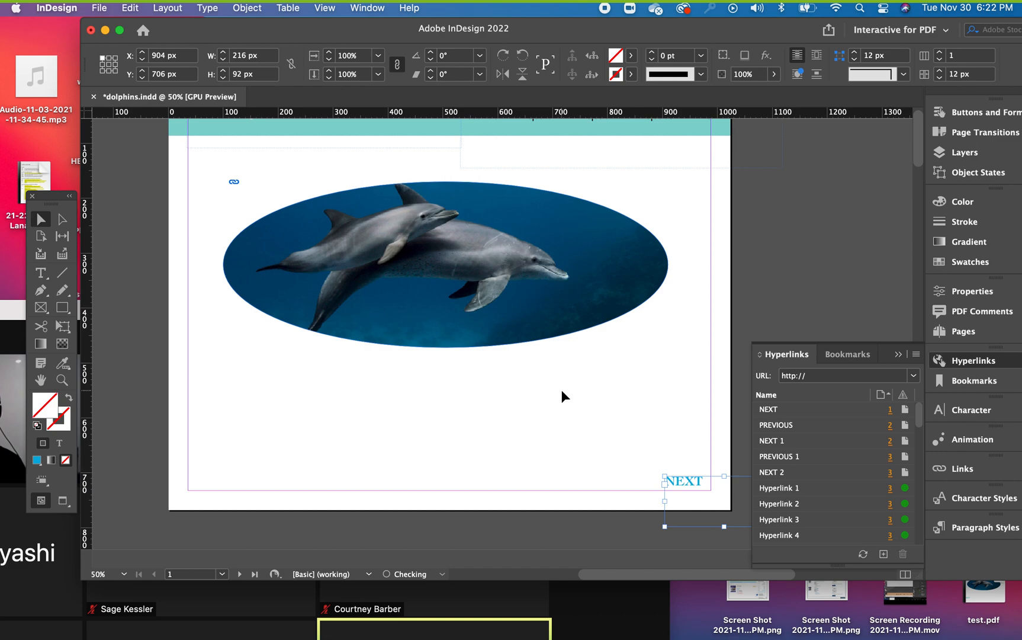
Save the document and export all pages as the interactive PDF test.pdf on the Desktop, replacing the existing file
left_click(753, 290)
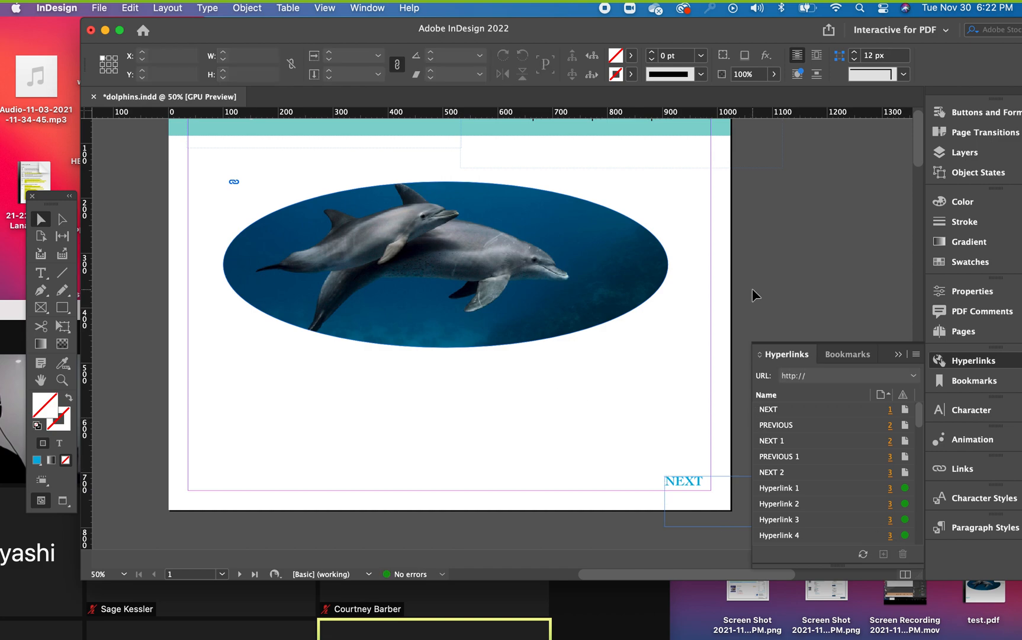
key("super+s")
left_click(99, 8)
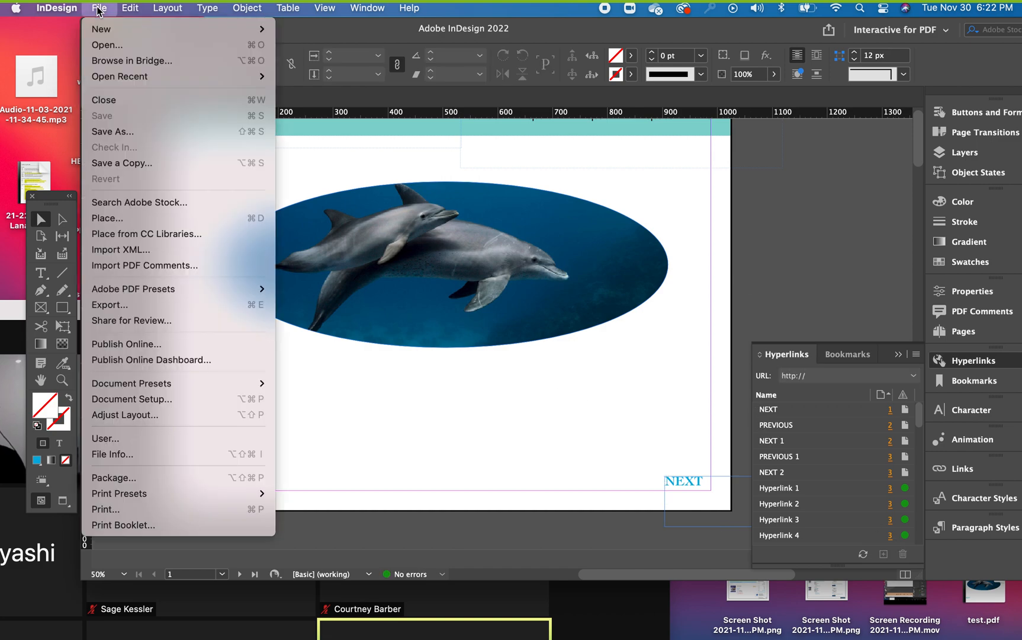
left_click(155, 311)
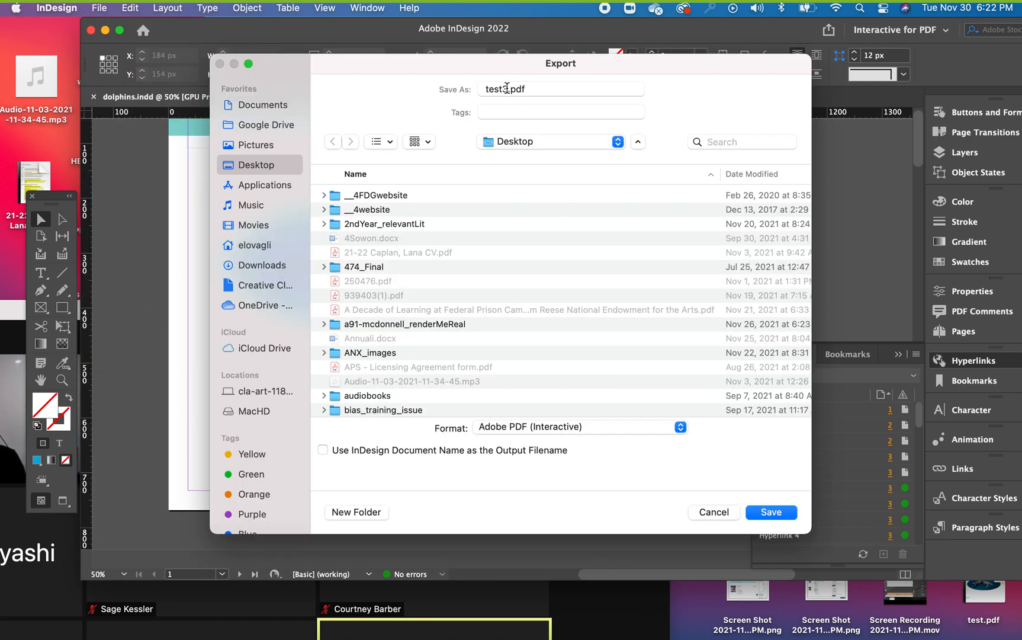
left_click(507, 89)
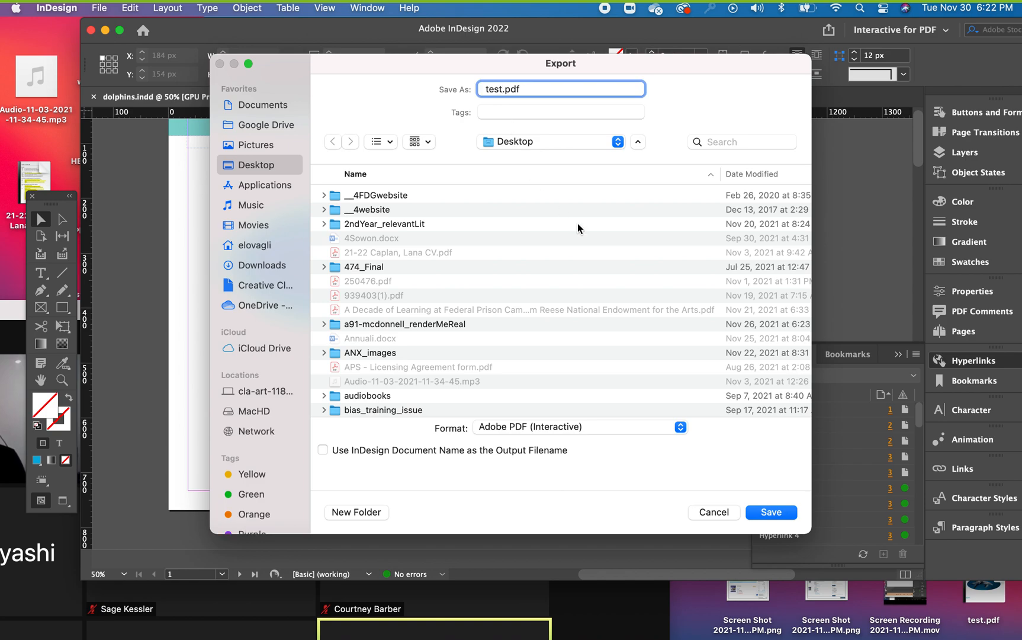
left_click(760, 513)
left_click(566, 364)
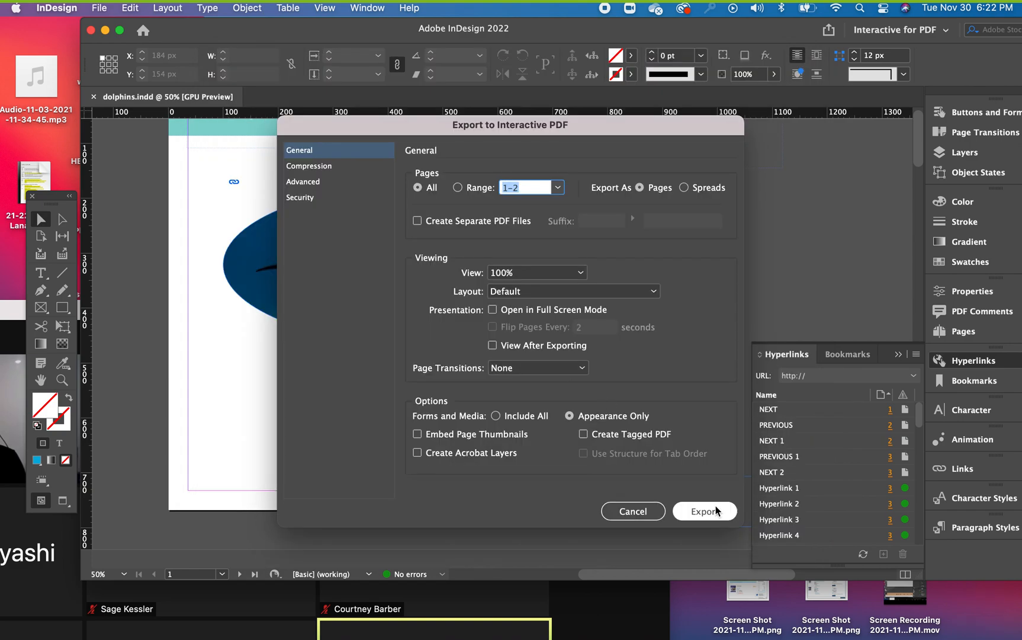
left_click(705, 511)
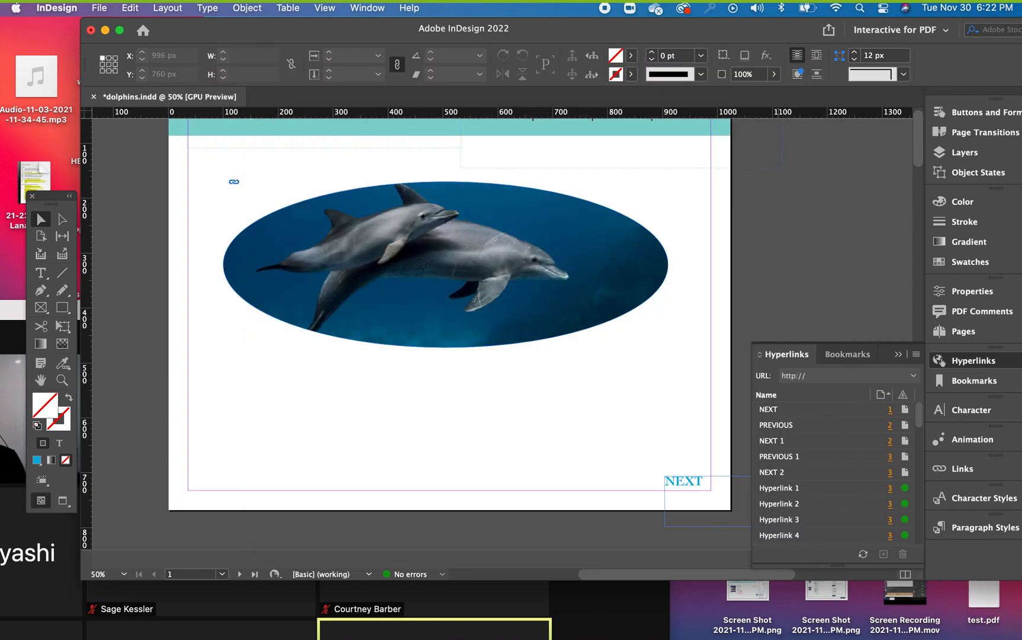
Open the exported test.pdf and test the NEXT links forward to page 4 and the PREVIOUS links back to page 1
double_click(1001, 594)
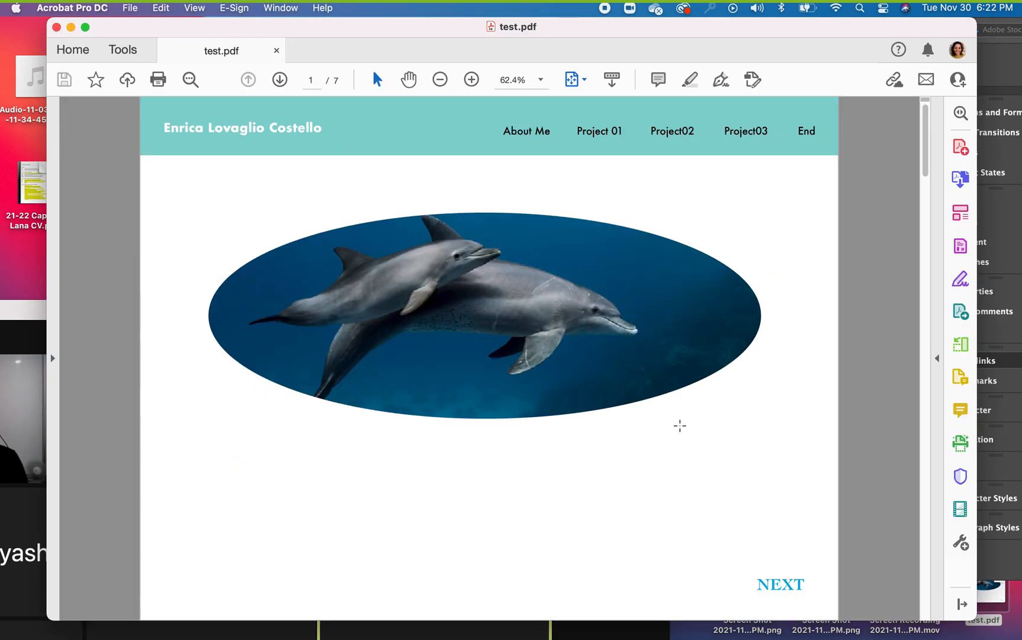
left_click(784, 587)
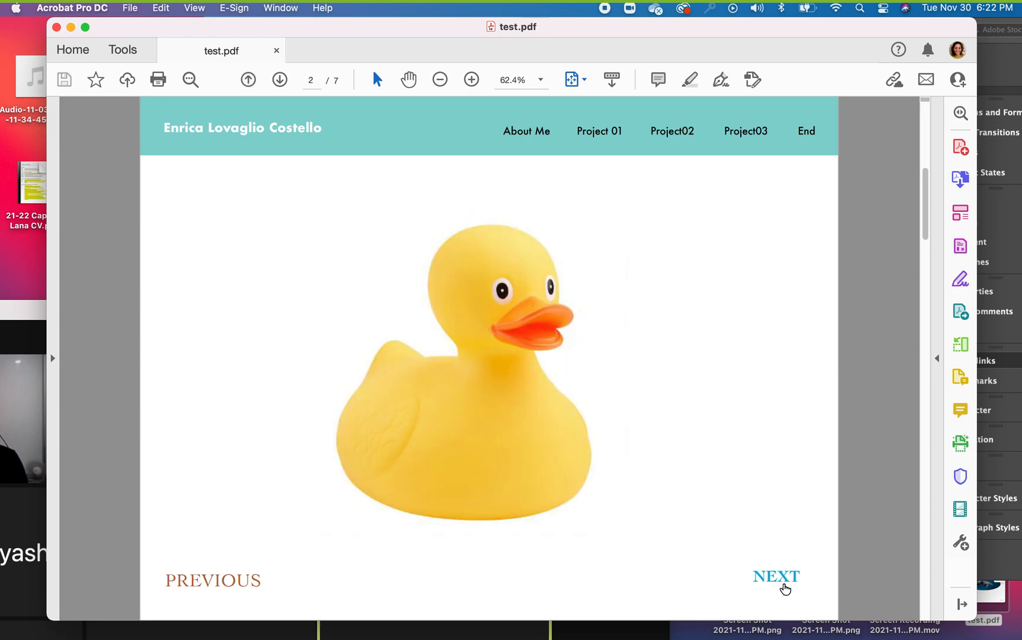
left_click(784, 583)
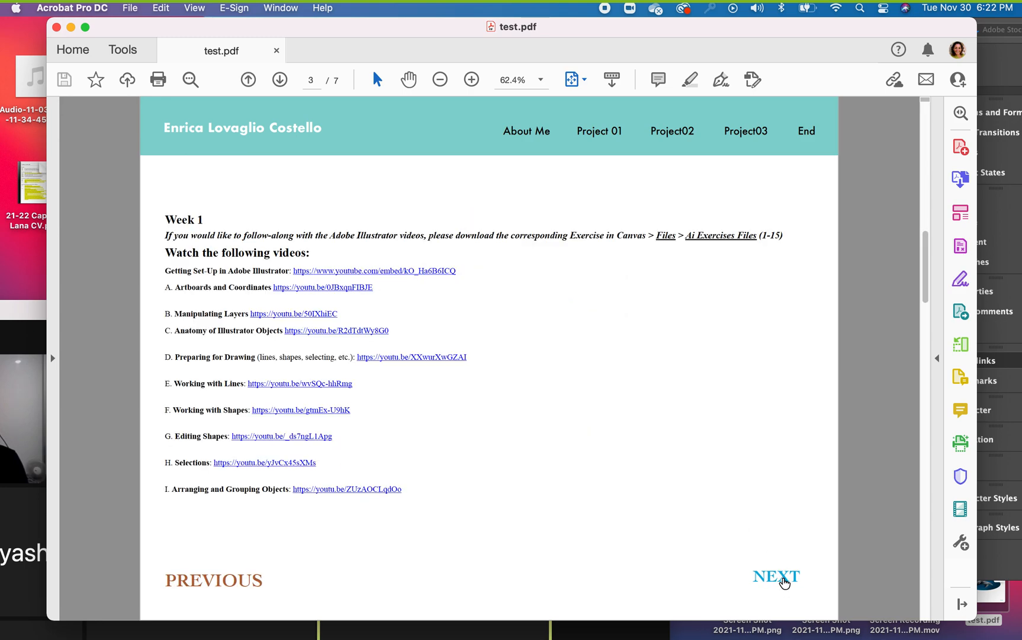
left_click(784, 583)
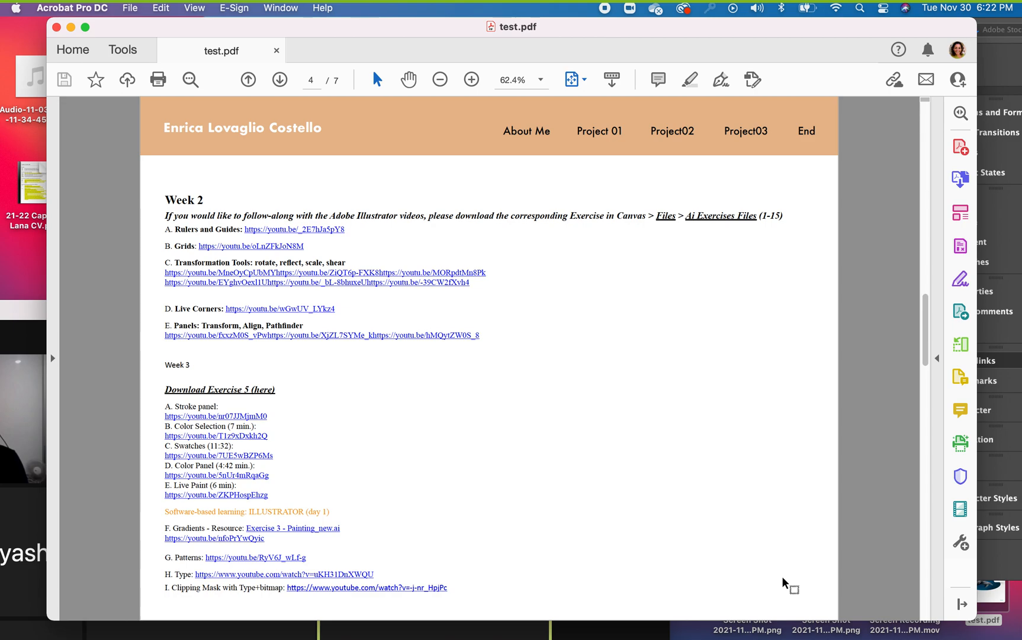
key("Left")
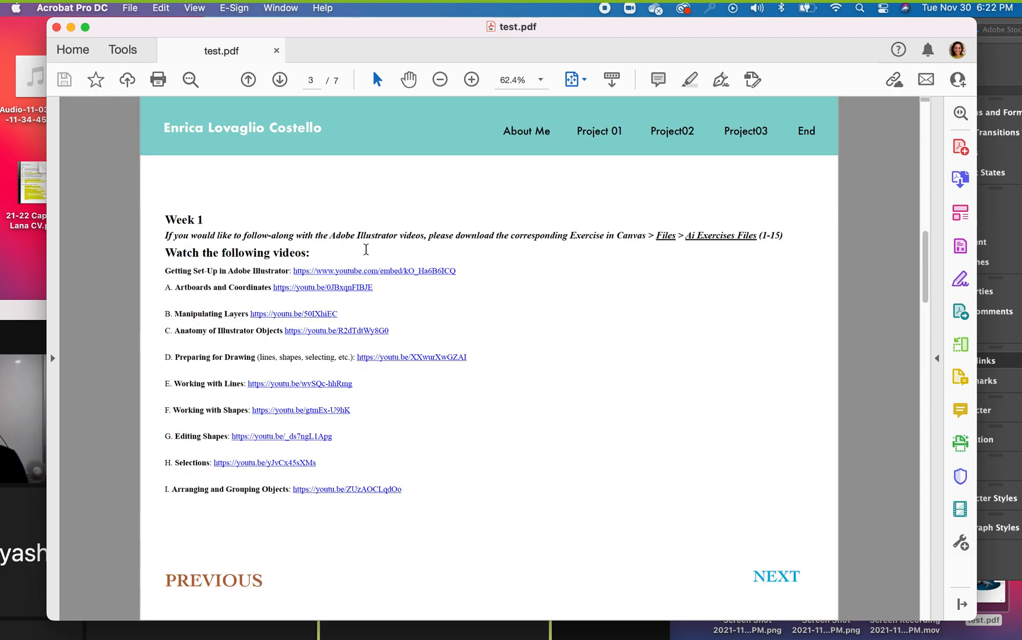
left_click(235, 585)
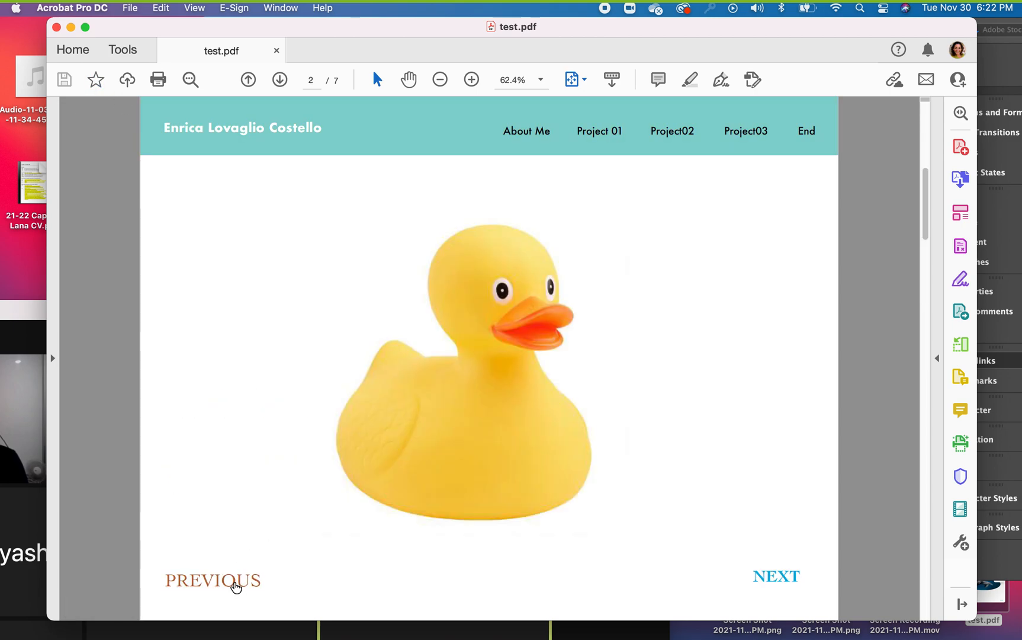
left_click(235, 585)
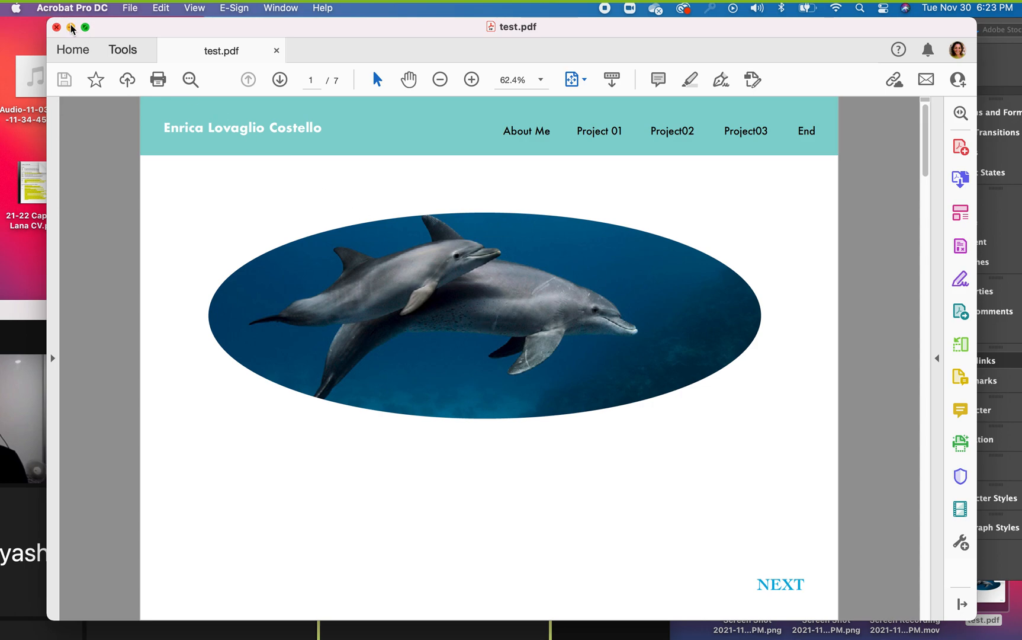
Close test.pdf and the Acrobat window, and switch back to dolphins.indd in InDesign
left_click(276, 52)
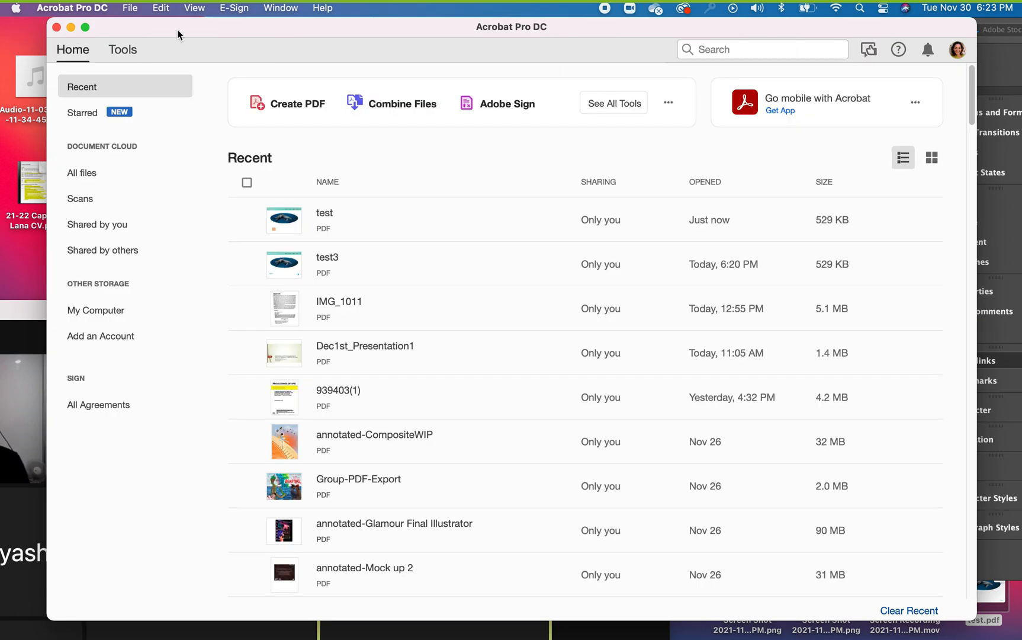
left_click(57, 27)
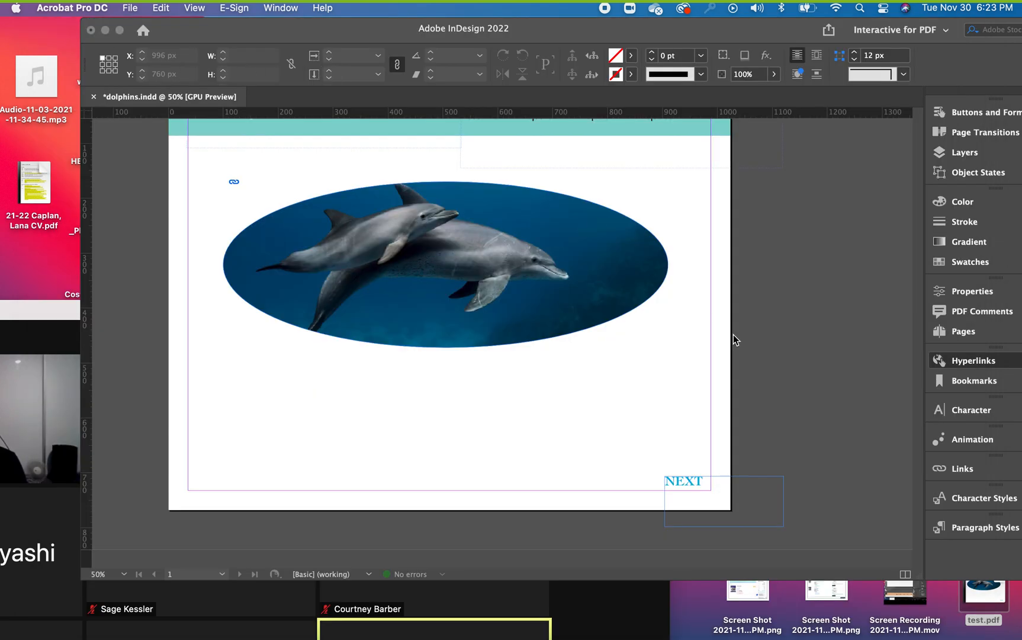
left_click(702, 334)
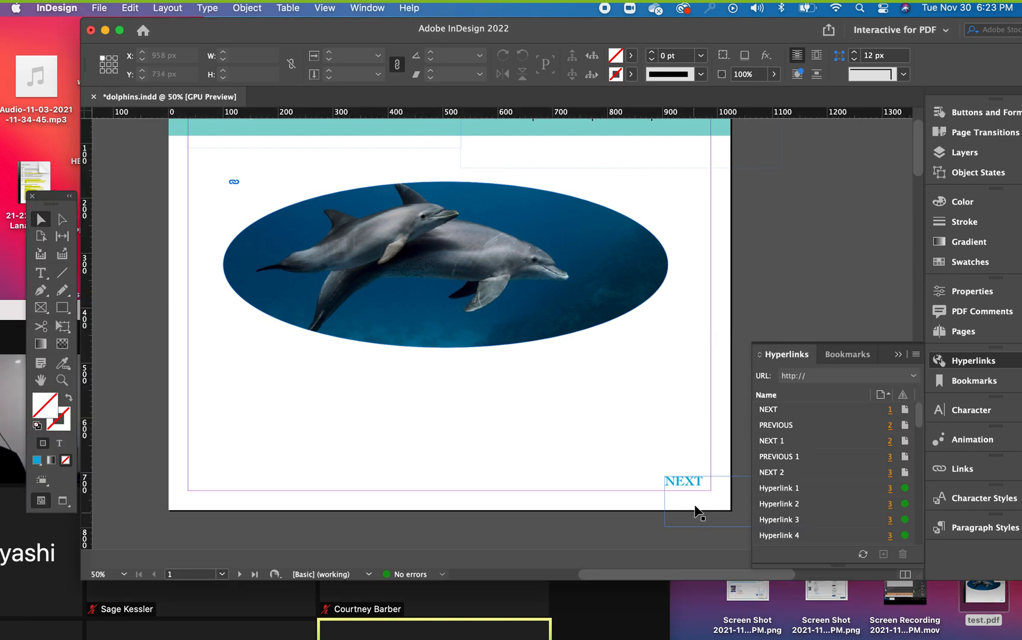
Delete the NEXT text frame from page 1 and the NEXT and PREVIOUS text frames from page 2
left_click(691, 480)
key("Delete")
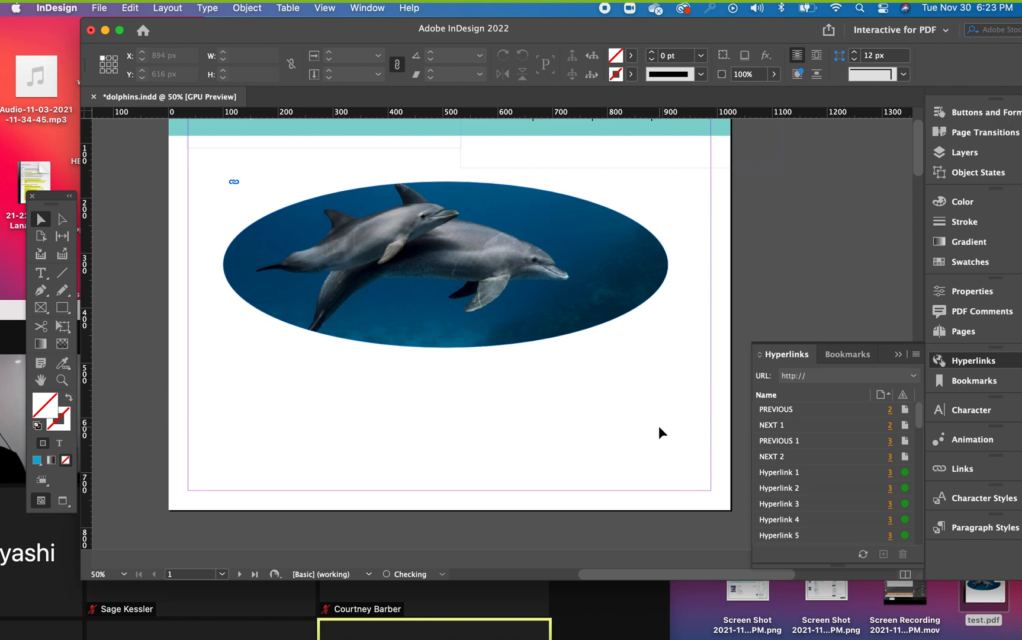
scroll(656, 413, "down", 1)
scroll(656, 413, "down", 15)
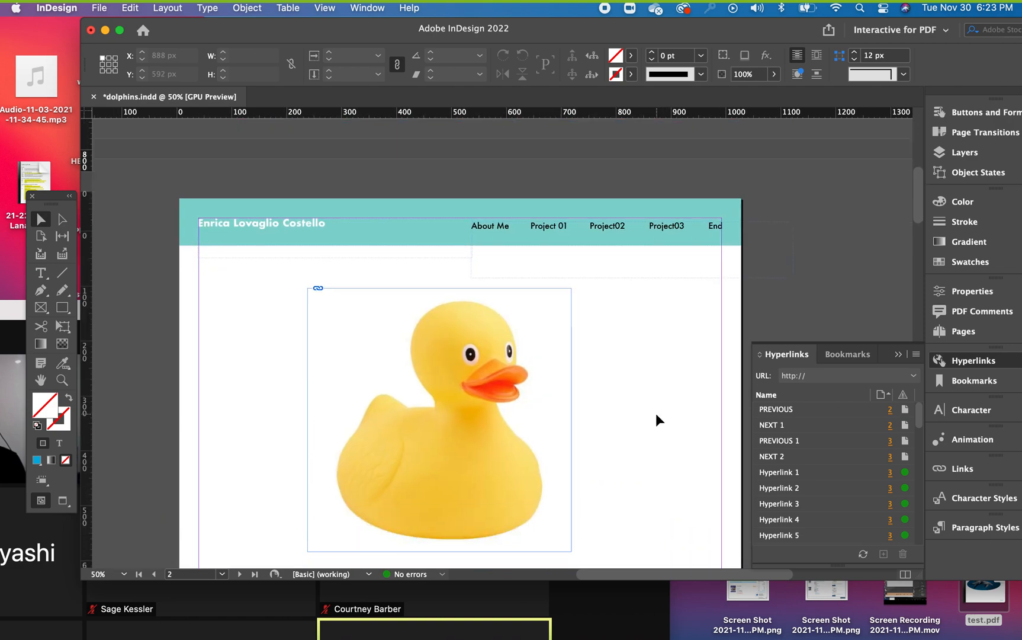
left_click(698, 472)
key("Delete")
left_click(263, 469)
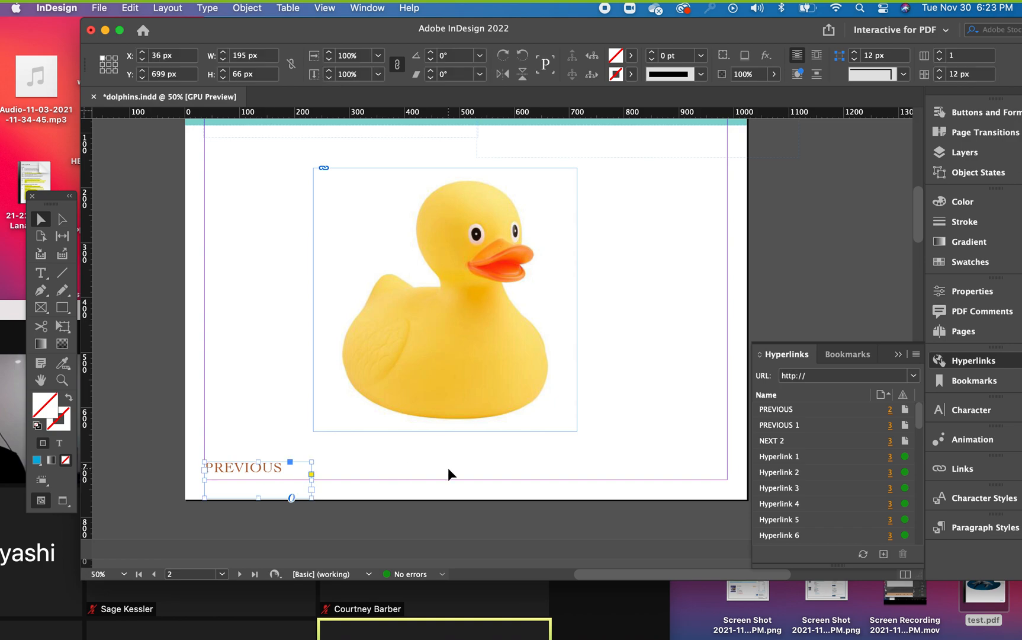
key("Delete")
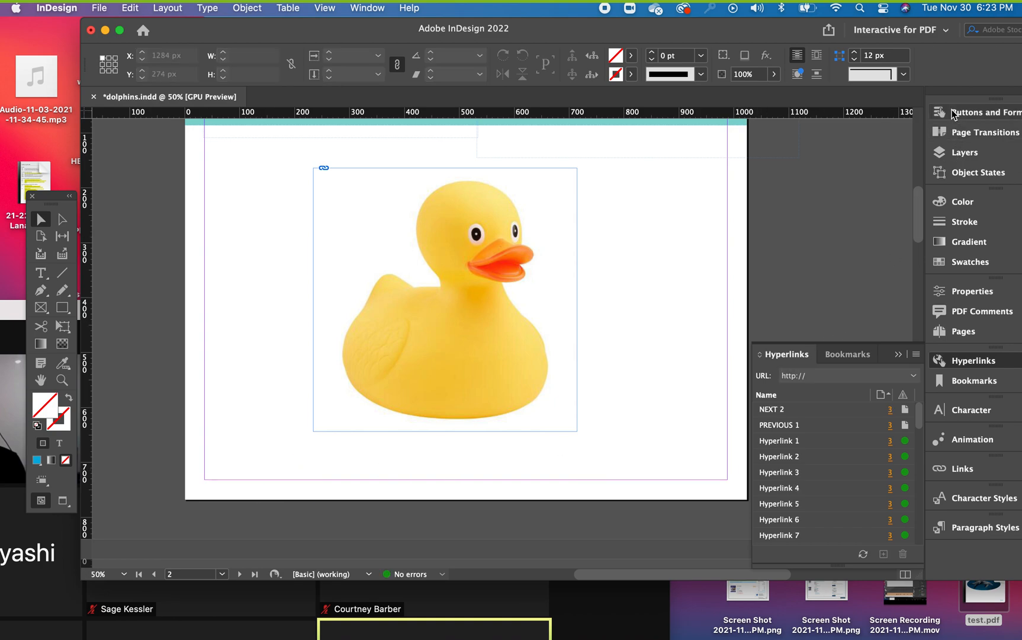
Delete the NEXT and PREVIOUS text frames from page 3
scroll(669, 330, "down", 10)
scroll(667, 323, "down", 4)
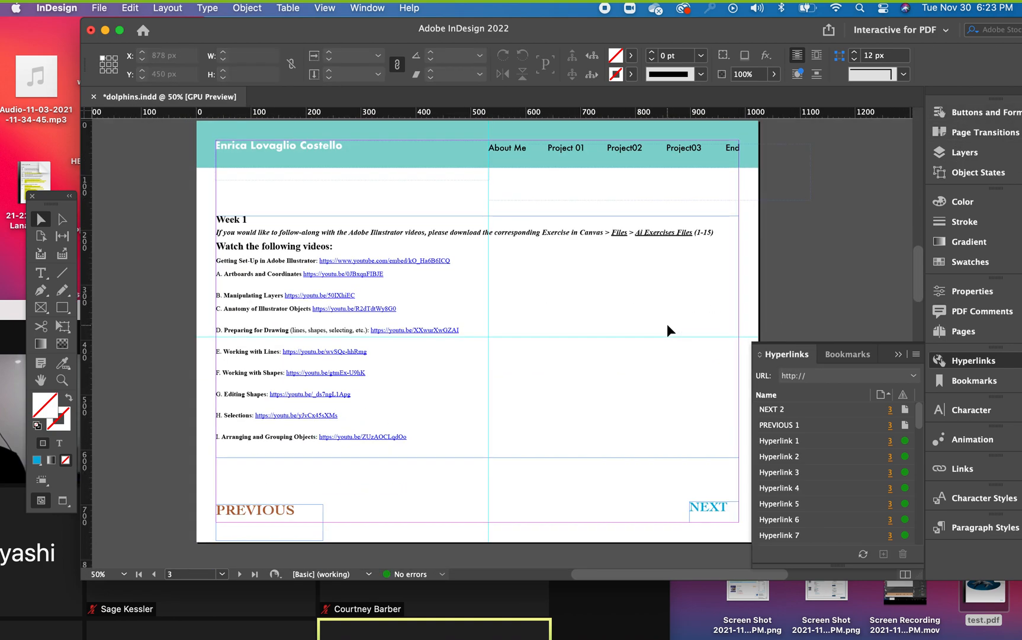
left_click(714, 508)
key("Delete")
left_click(266, 510)
key("Delete")
scroll(497, 477, "down", 6)
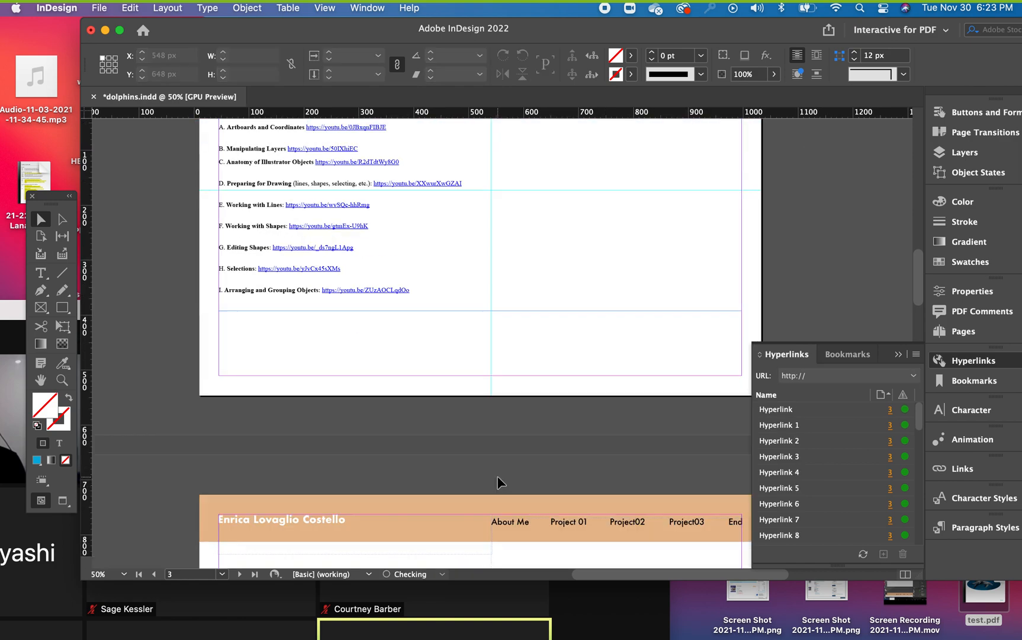
Create a text frame about 110 × 58 px near page 1's lower-right margin corner, containing the text NEXT
scroll(497, 476, "up", 15)
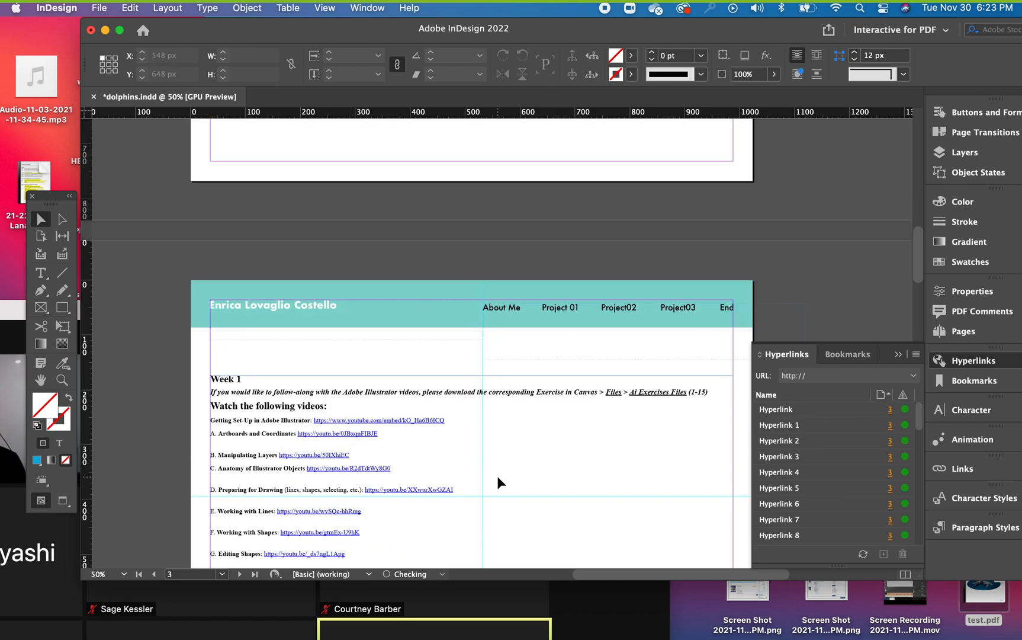
scroll(497, 477, "down", 3)
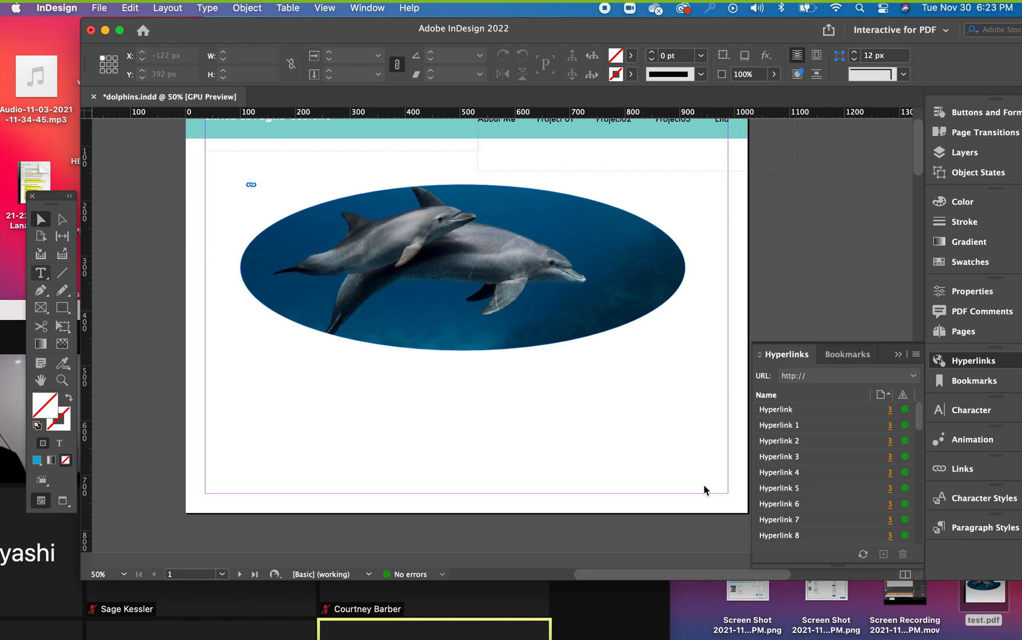
key("t")
left_click_drag(721, 493, 660, 462)
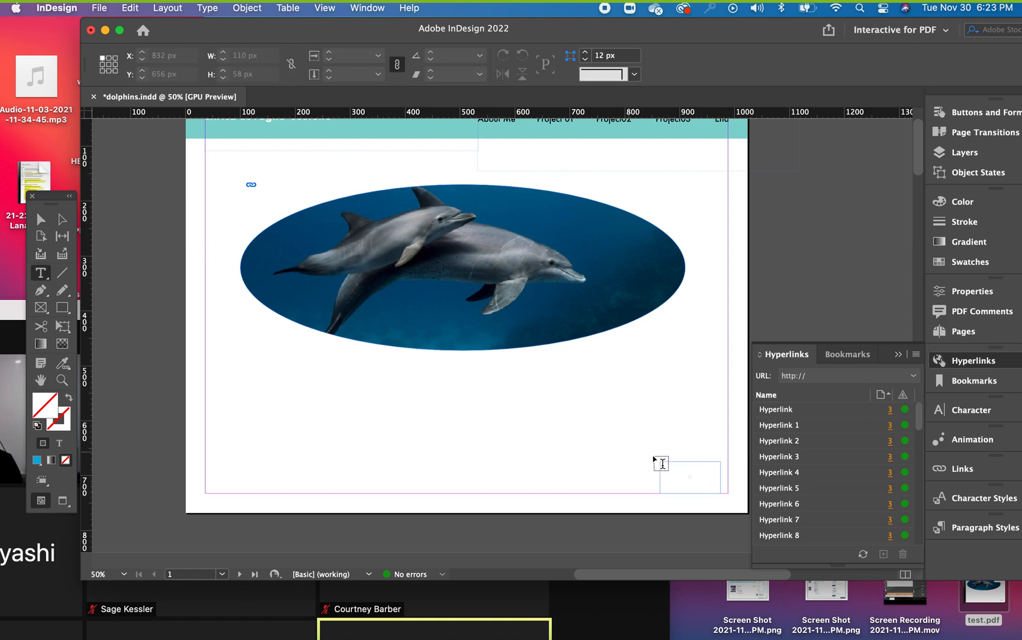
type("N")
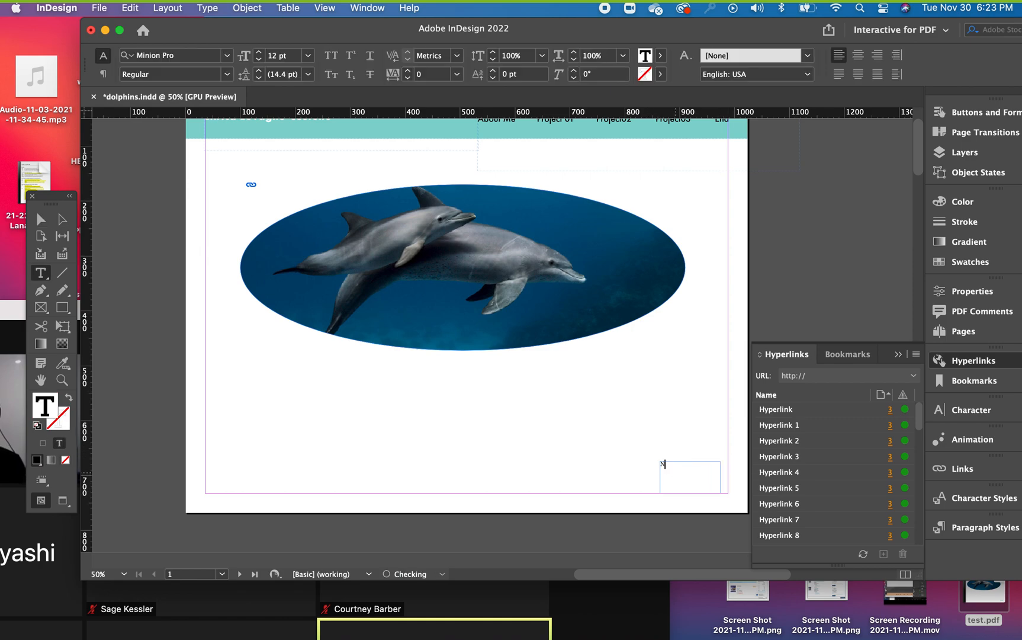
type("EXT")
Format the entire NEXT text in Futura Bold at 18 pt
key("super+a")
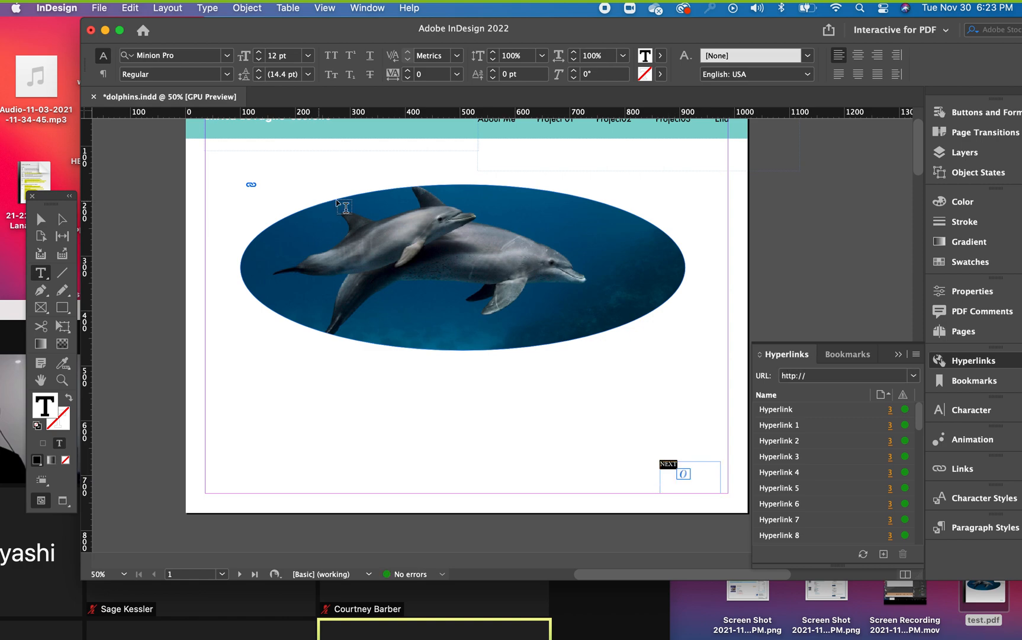
left_click(172, 56)
type("futura")
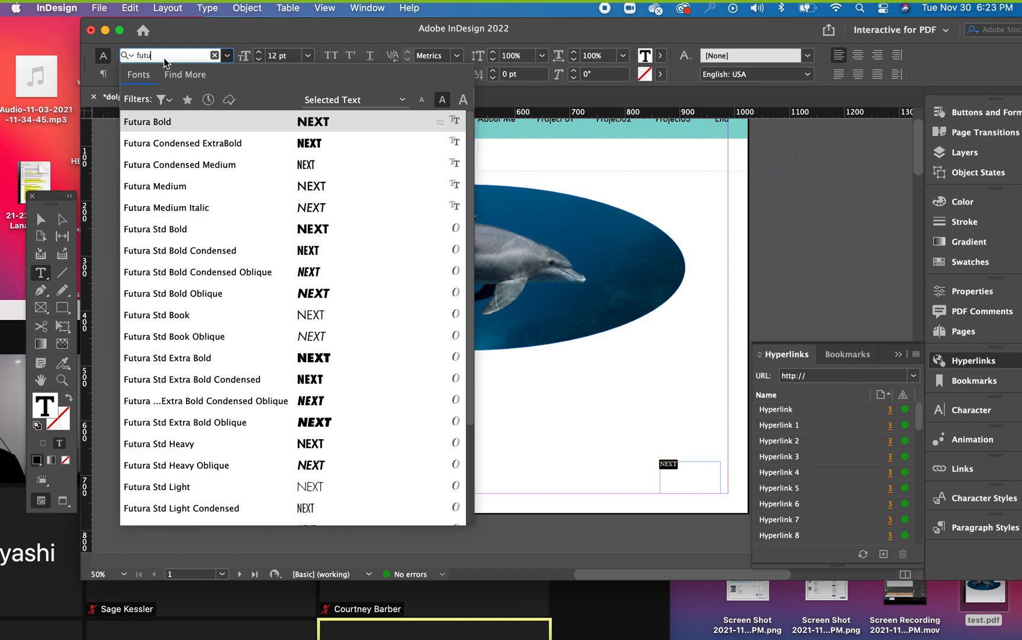
left_click(167, 122)
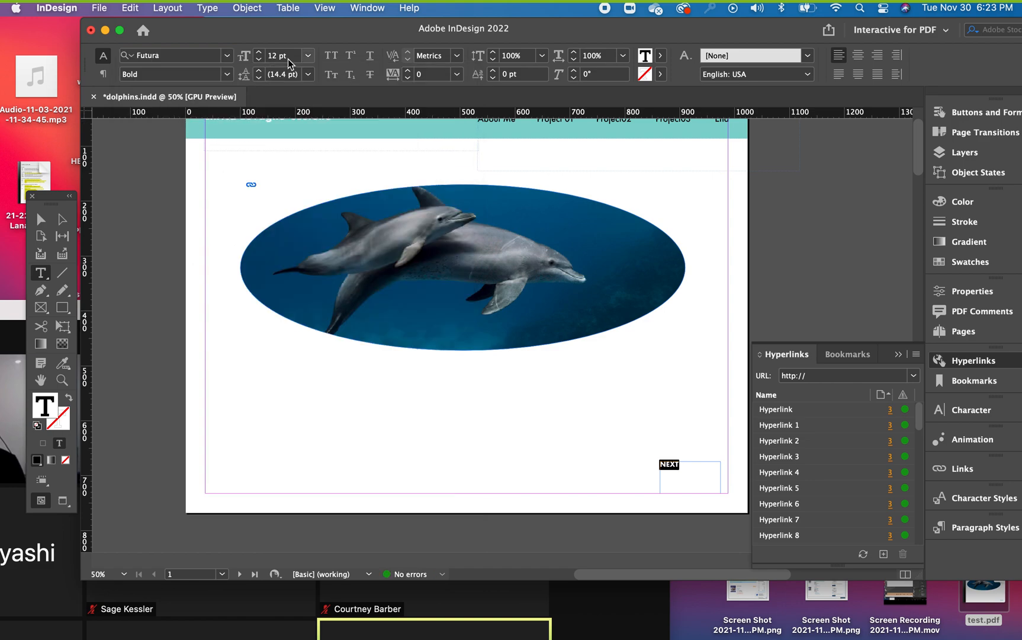
left_click(259, 52)
left_click(259, 52)
left_click(259, 52)
left_click(260, 52)
left_click(260, 52)
left_click(260, 52)
Set the NEXT text's fill color to dark blue 003a82
double_click(41, 406)
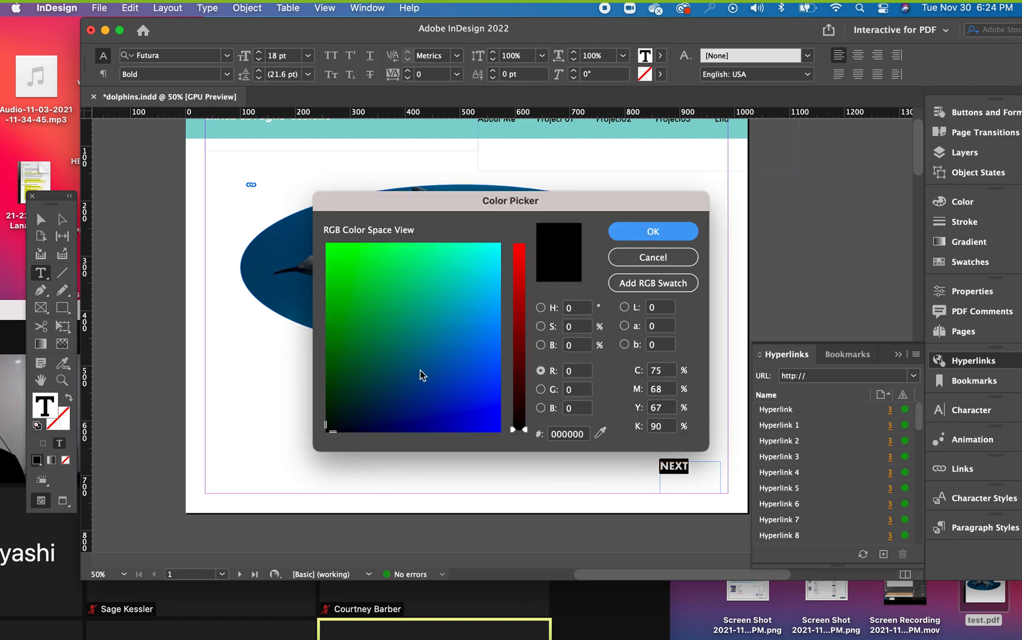
left_click(374, 395)
left_click(413, 388)
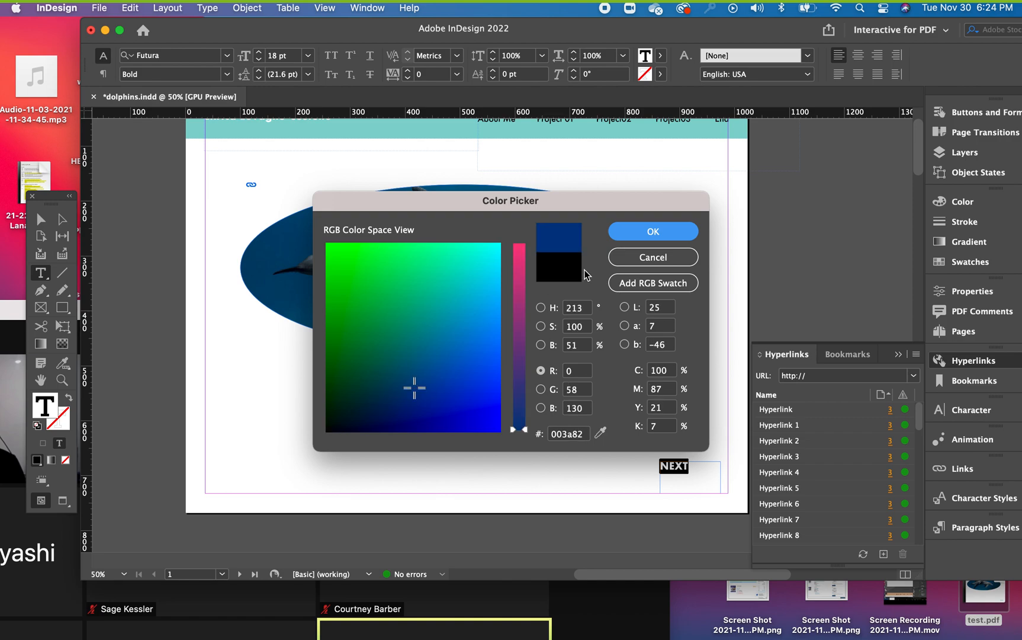
left_click(653, 231)
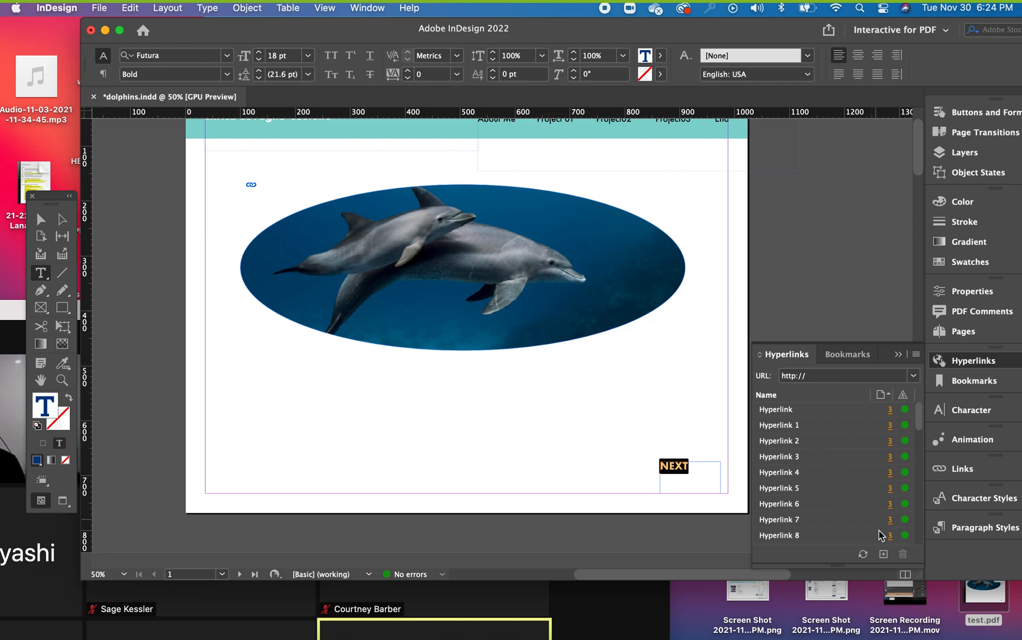
Create a hyperlink from the selected NEXT text to page 2 of dolphins.indd, with Fixed zoom and the Strong character style
left_click(883, 554)
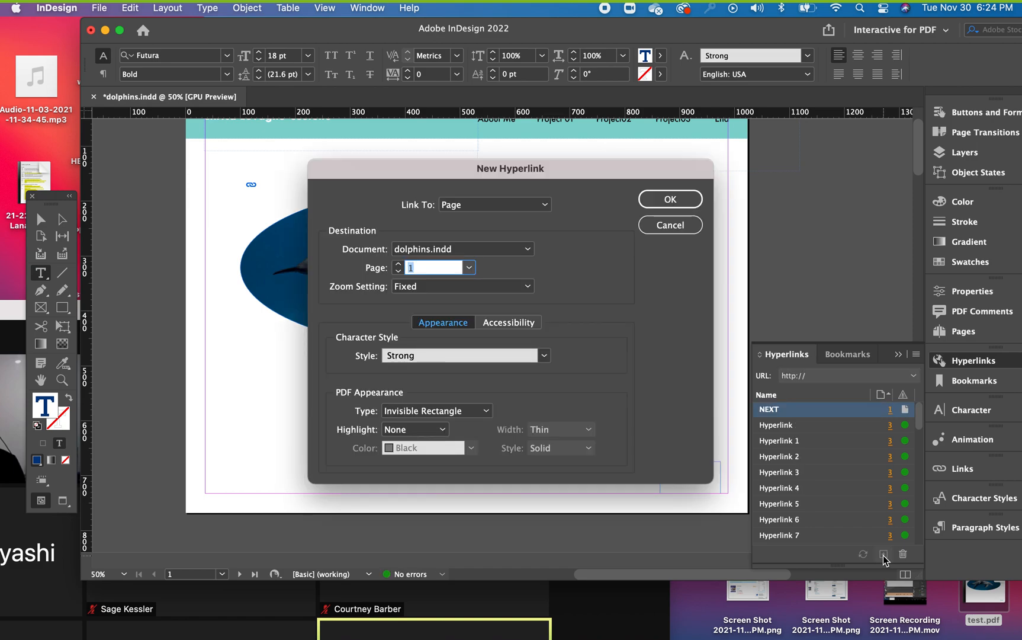
left_click(514, 205)
left_click(507, 221)
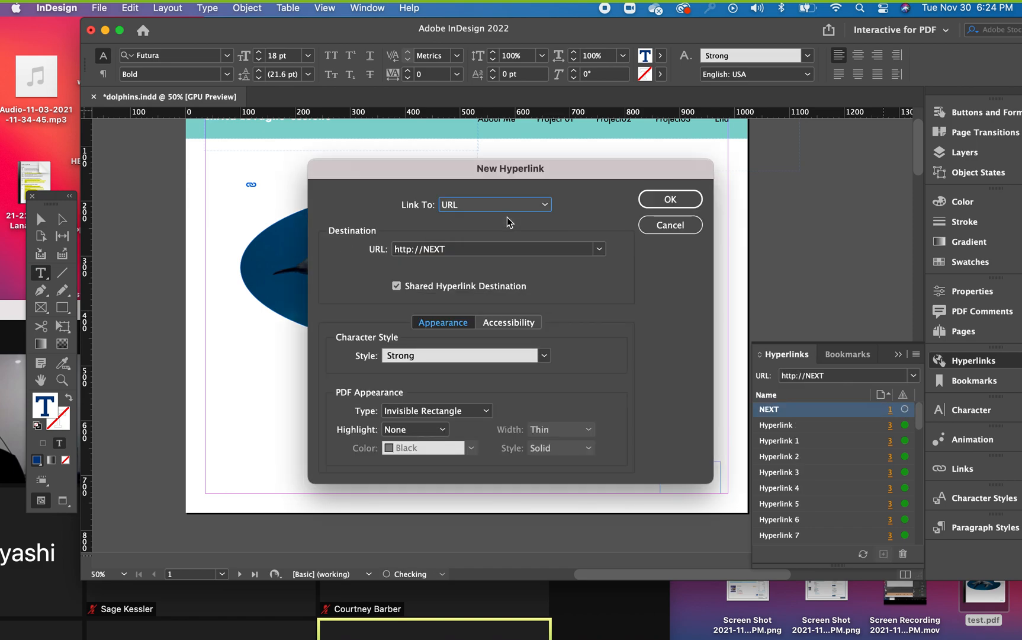
left_click(550, 205)
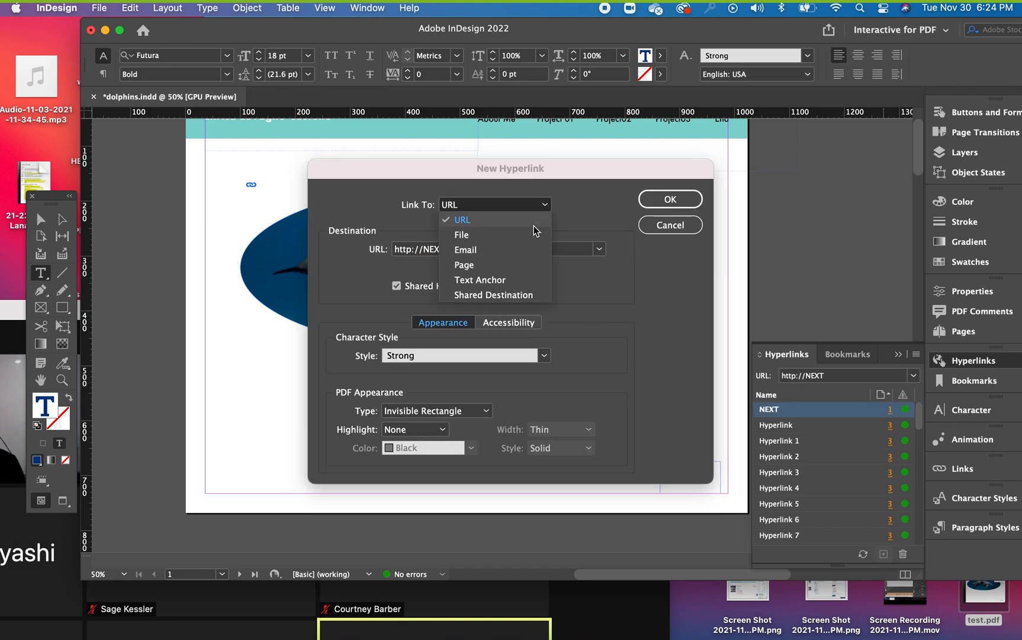
left_click(525, 265)
left_click(399, 264)
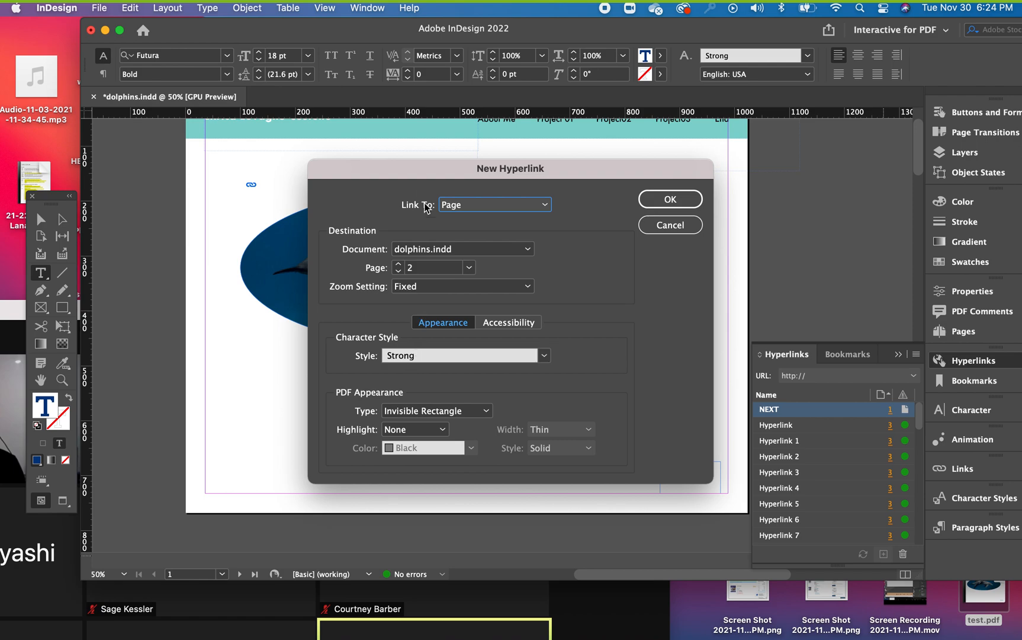
left_click_drag(404, 179, 754, 120)
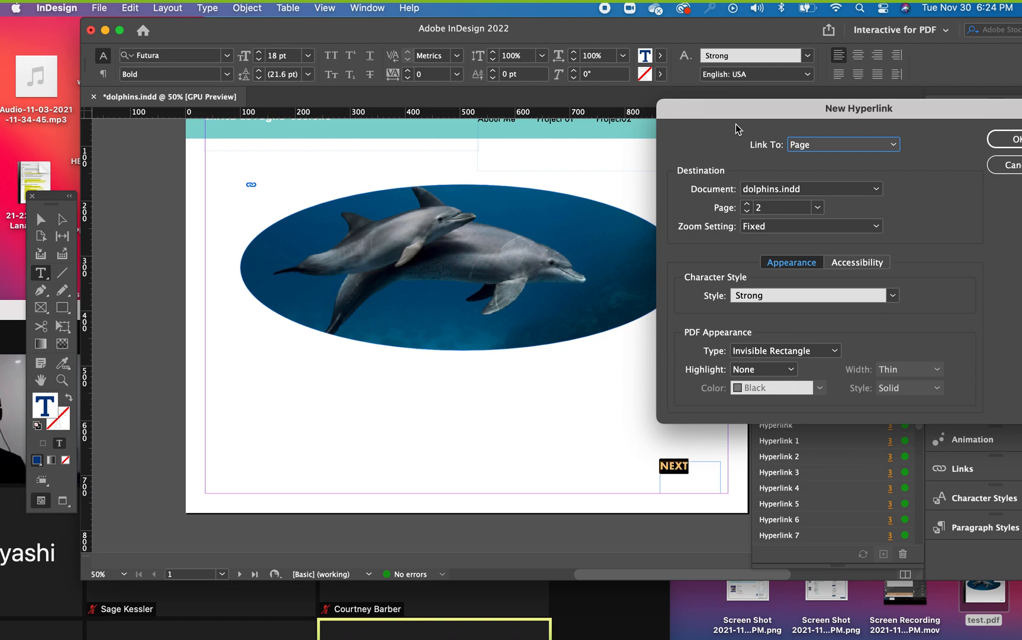
left_click_drag(737, 113, 622, 122)
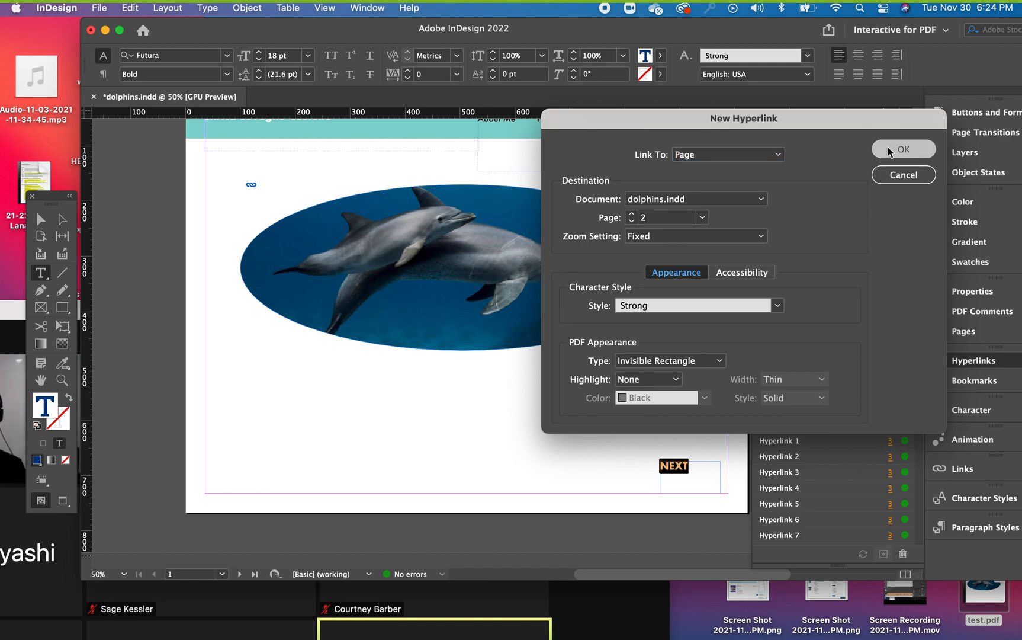
left_click(890, 151)
Move the NEXT text frame closer to page 1's lower-right corner, to about X 886 px, Y 694 px
left_click(52, 215)
left_click(550, 436)
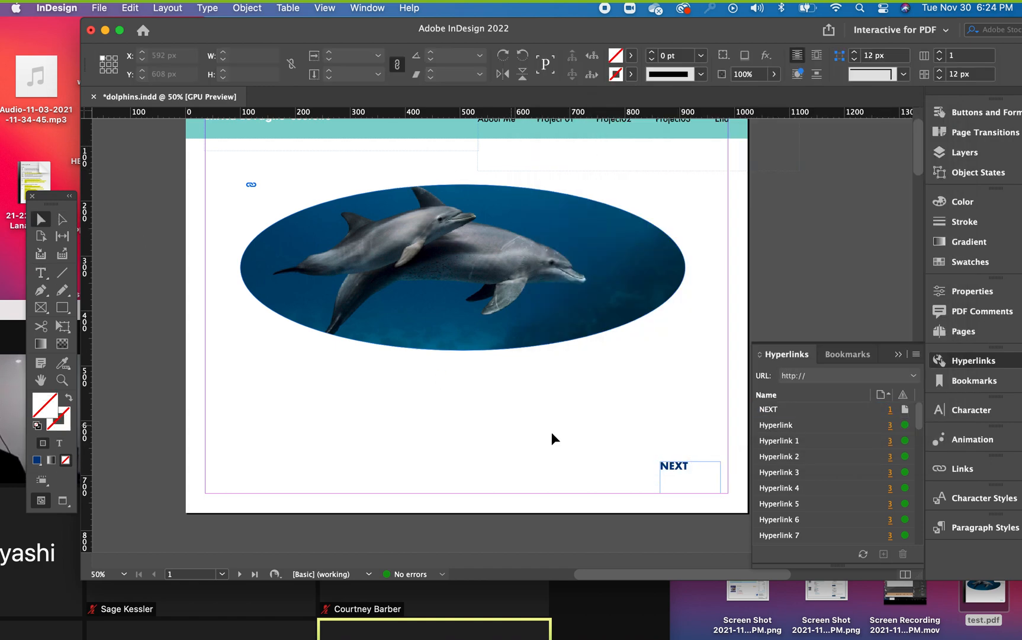
left_click(679, 475)
left_click_drag(681, 474, 685, 479)
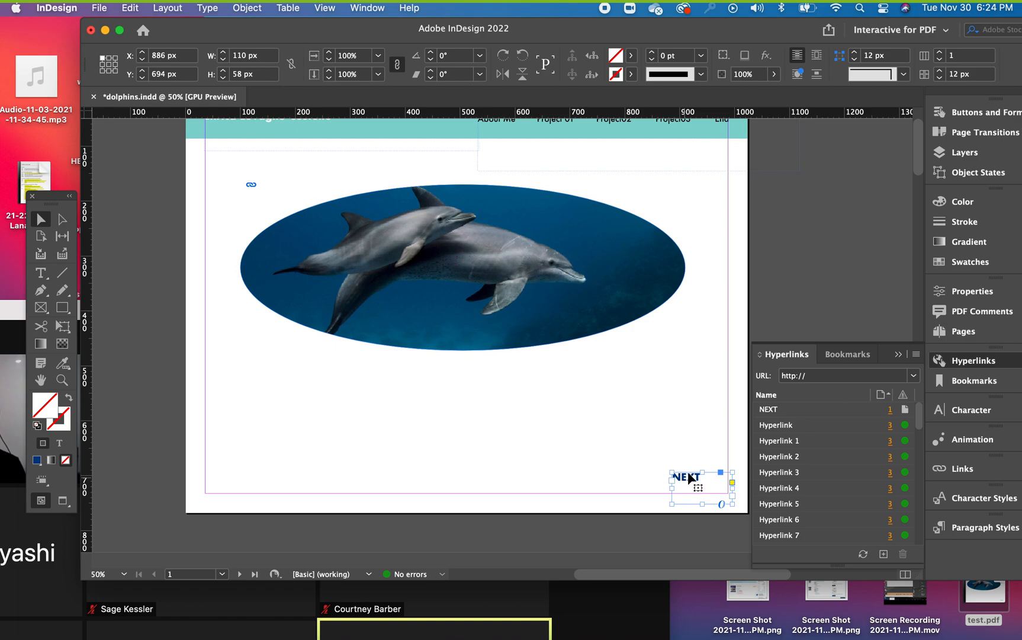
scroll(480, 378, "down", 5)
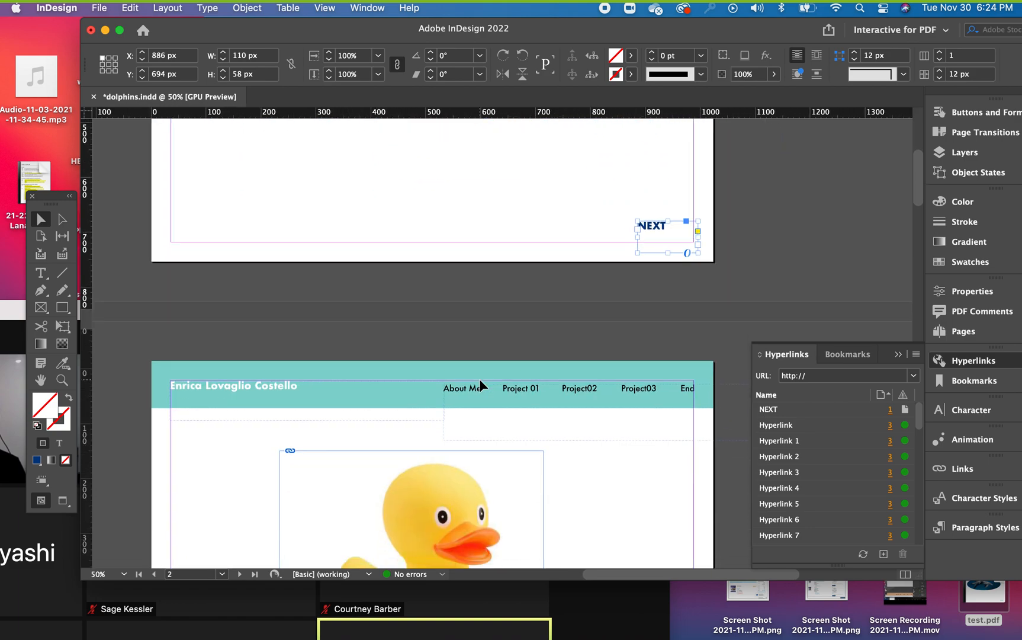
Paste the copied NEXT text frame in place on page 2, the rubber duck page
scroll(479, 378, "down", 5)
scroll(480, 378, "up", 1)
scroll(479, 379, "down", 2)
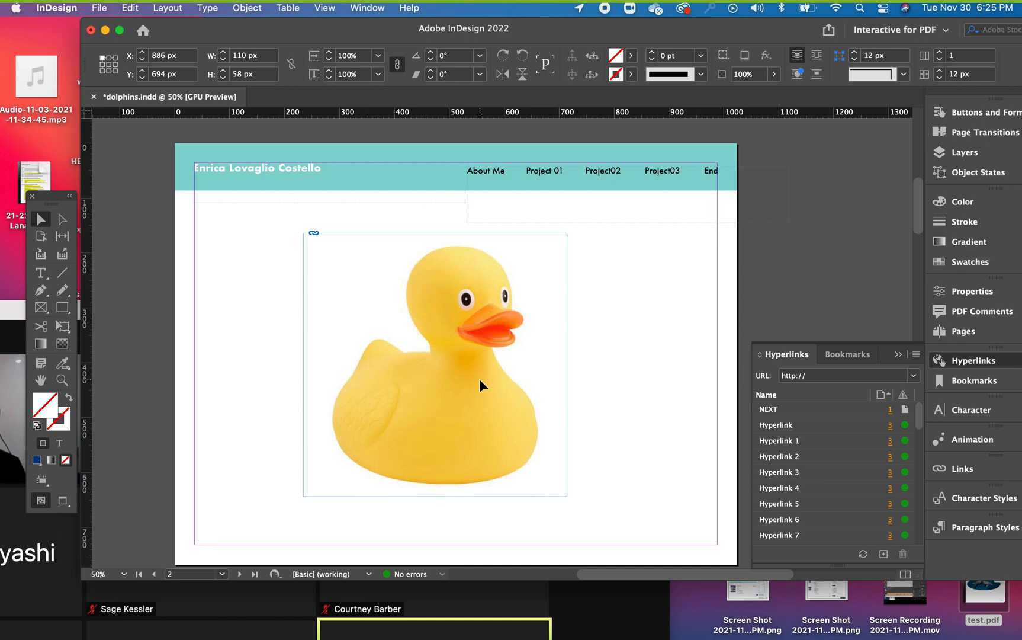
left_click(133, 8)
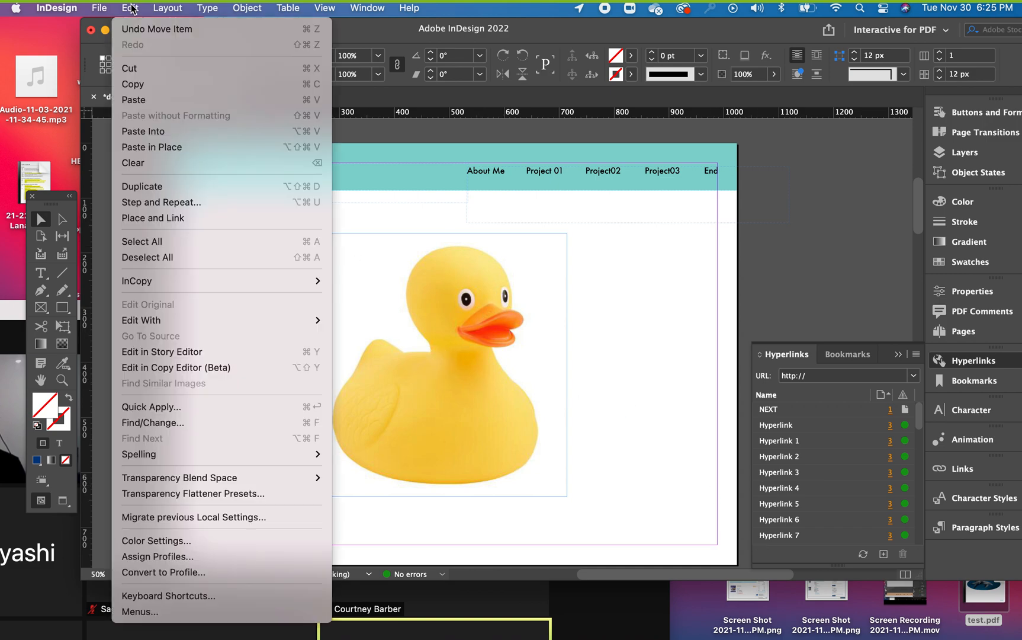
left_click(169, 147)
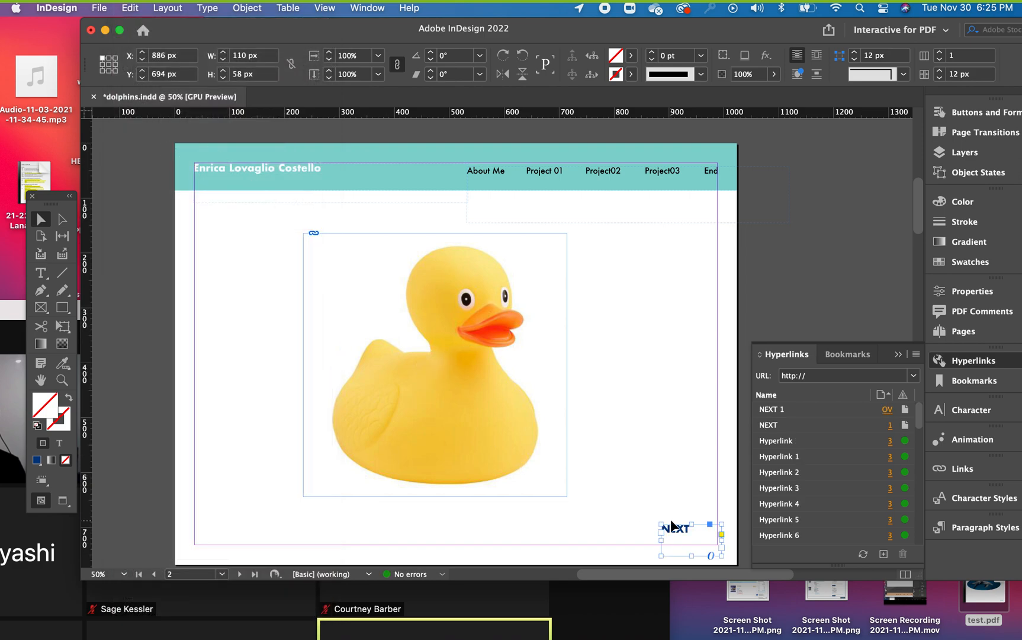
Change the destination of the hyperlink on page 2's NEXT text to page 3
left_click(774, 413)
double_click(775, 409)
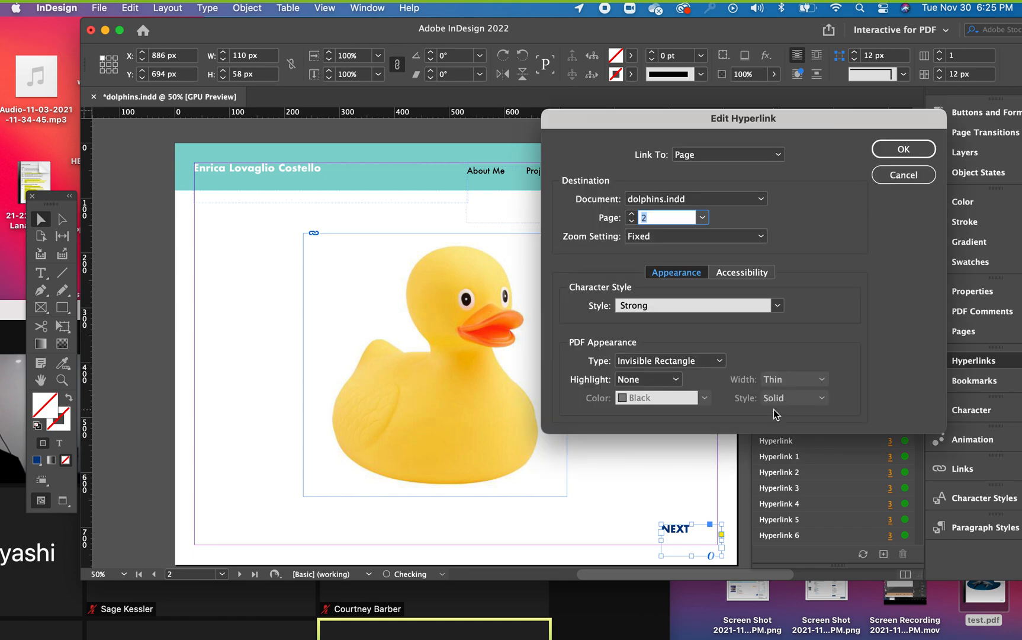
left_click(632, 215)
left_click(886, 153)
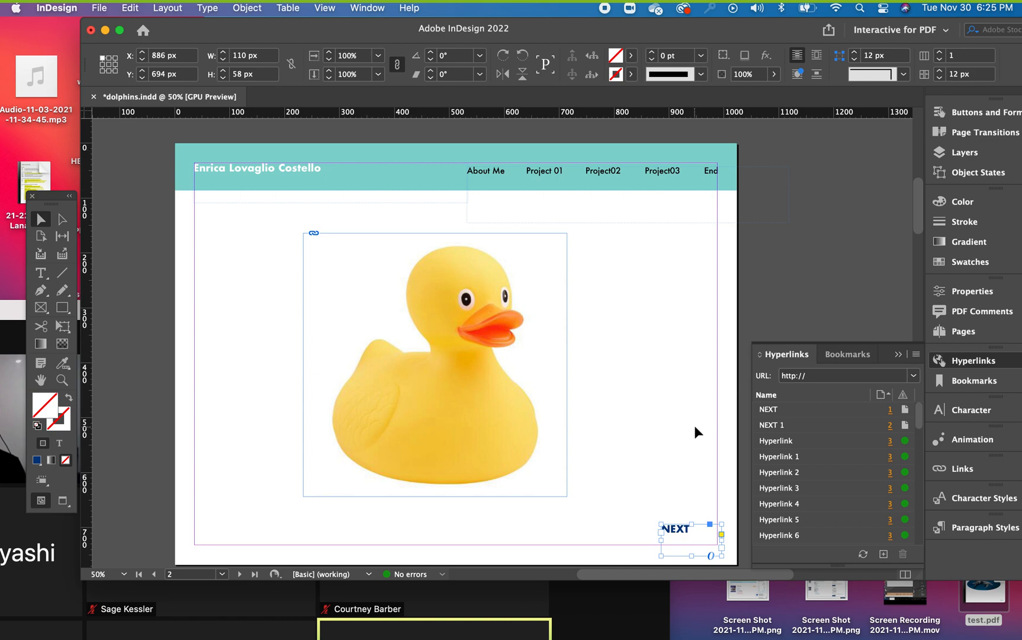
Paste the NEXT text frame in place on page 3, the Week 1 page
scroll(695, 425, "down", 10)
scroll(694, 425, "down", 4)
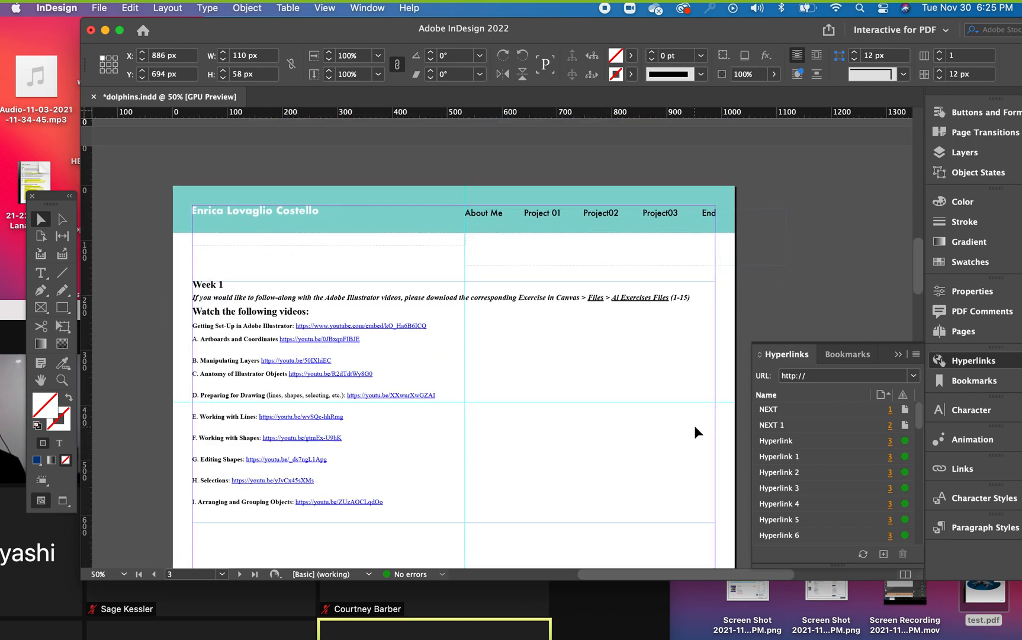
left_click(653, 503)
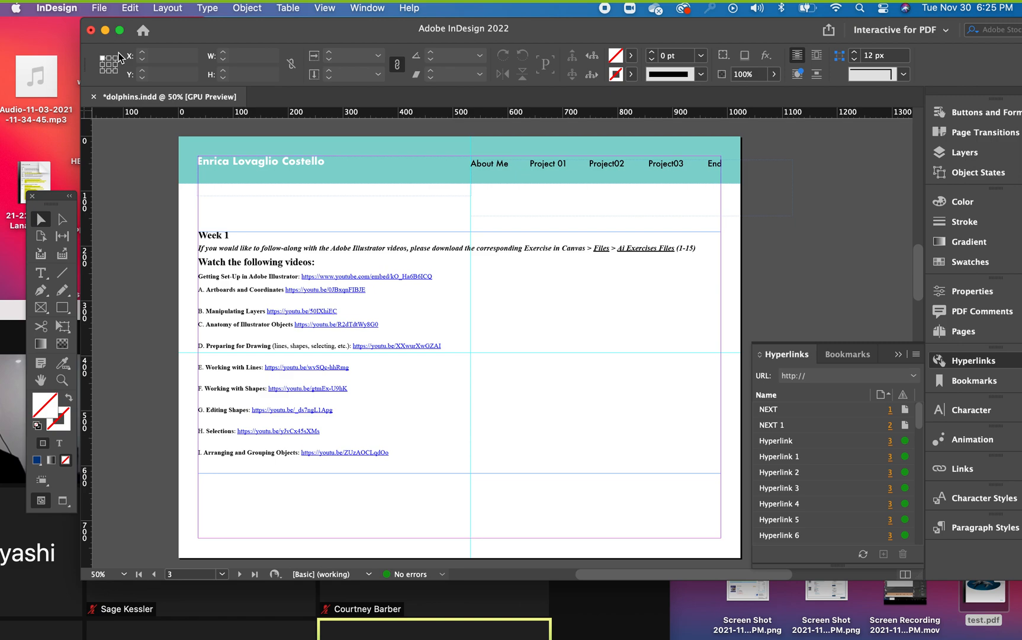
left_click(130, 7)
left_click(151, 147)
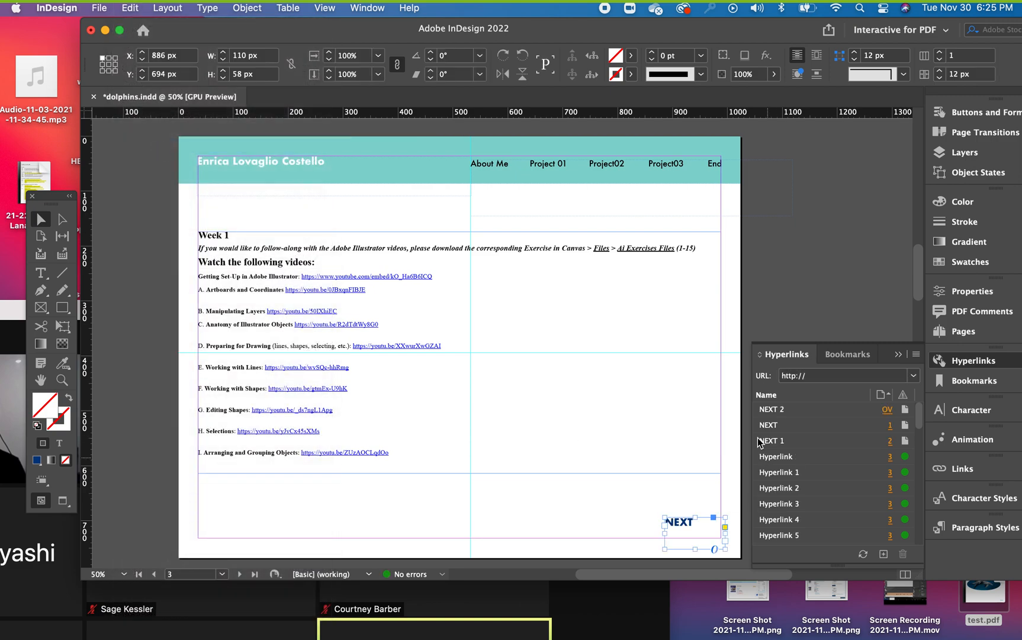
Change the destination of the hyperlink on page 3's NEXT text to page 4
double_click(776, 410)
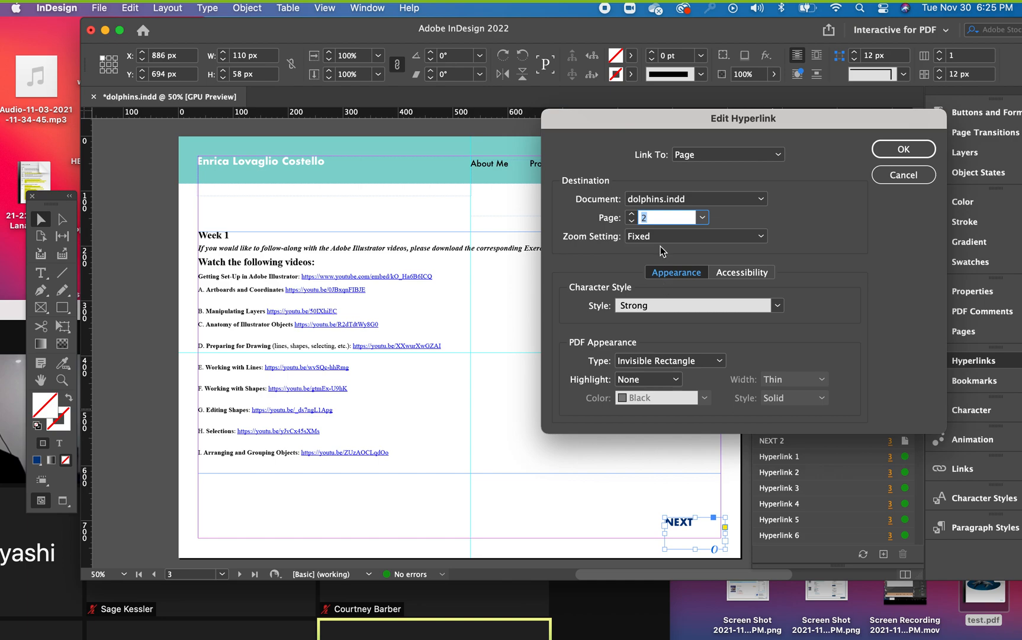
left_click(632, 213)
left_click(632, 214)
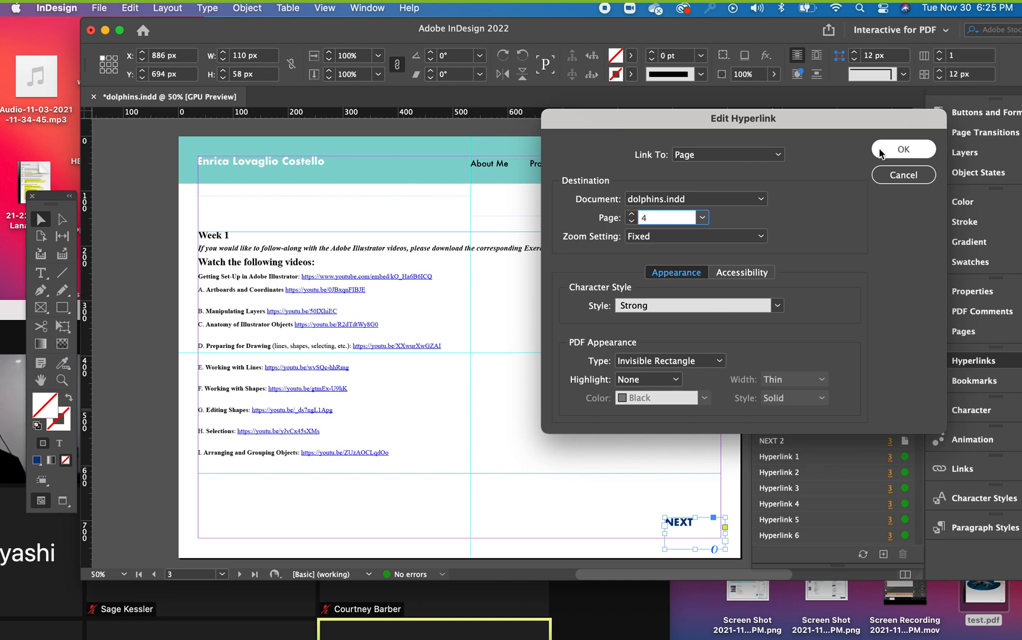
left_click(904, 148)
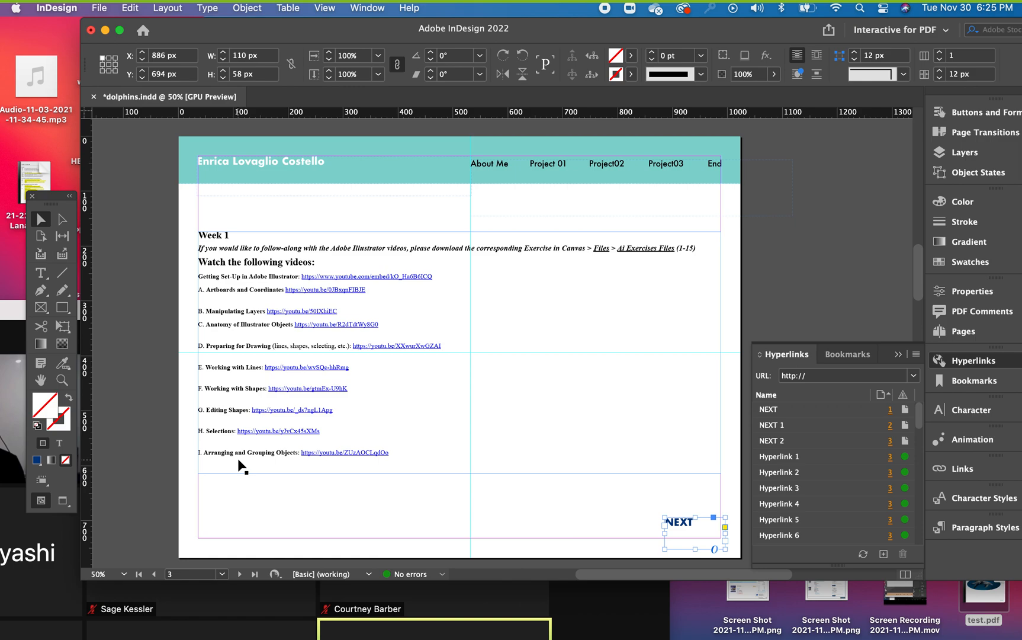
Save the document and export it to the Desktop as test.pdf in Adobe PDF (Interactive) format, replacing the existing file
key("super+s")
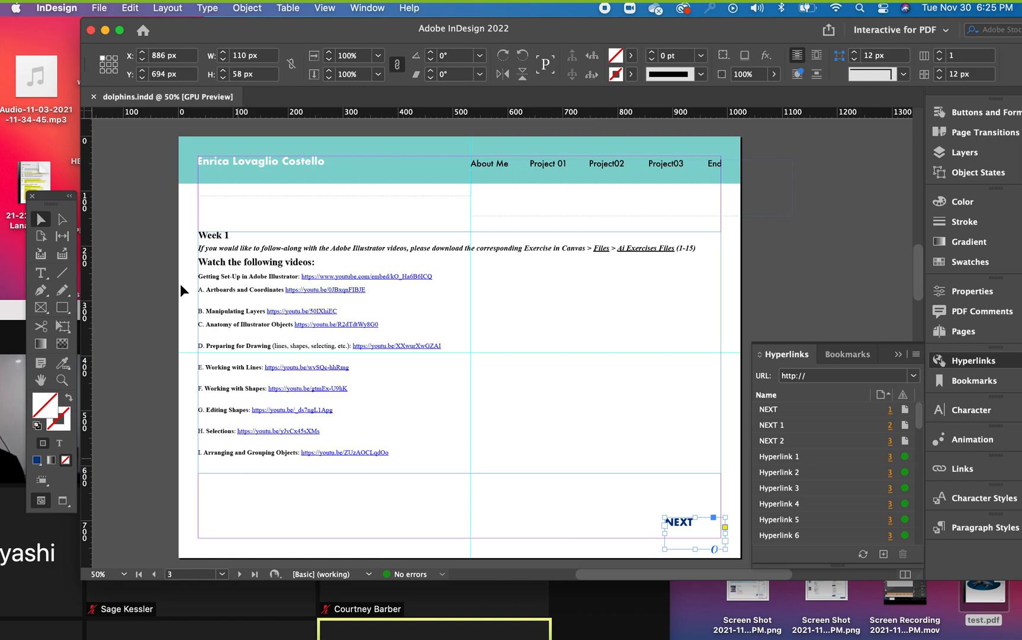
left_click(99, 9)
left_click(119, 305)
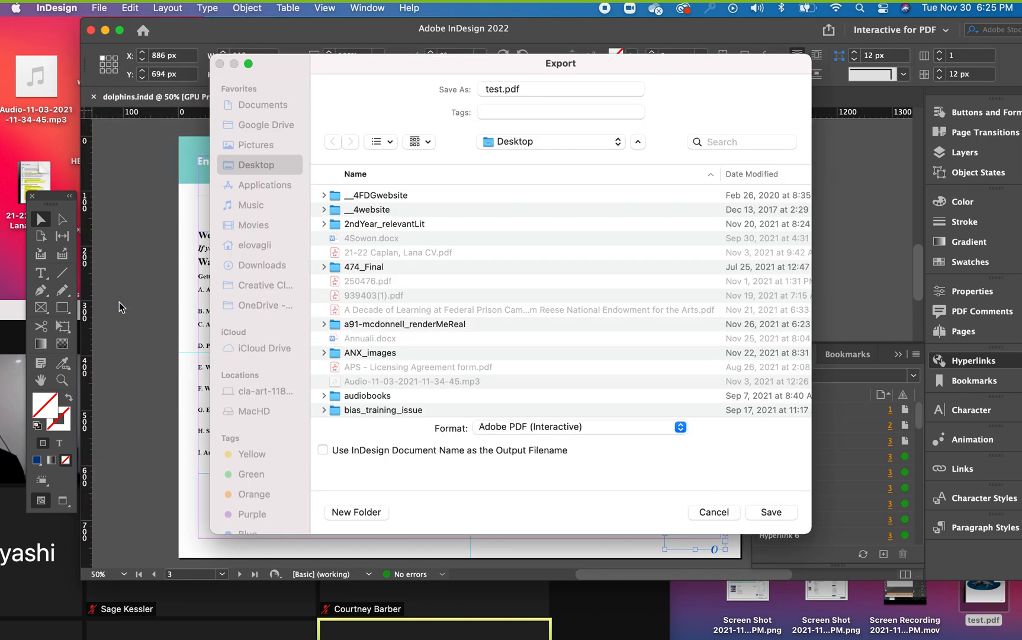
left_click(777, 511)
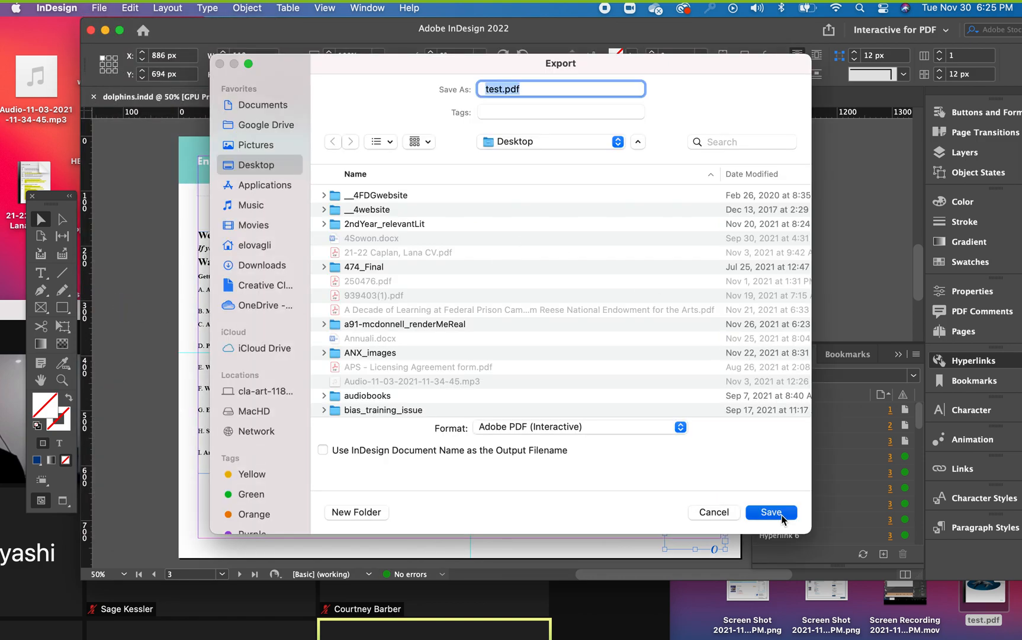
left_click(565, 363)
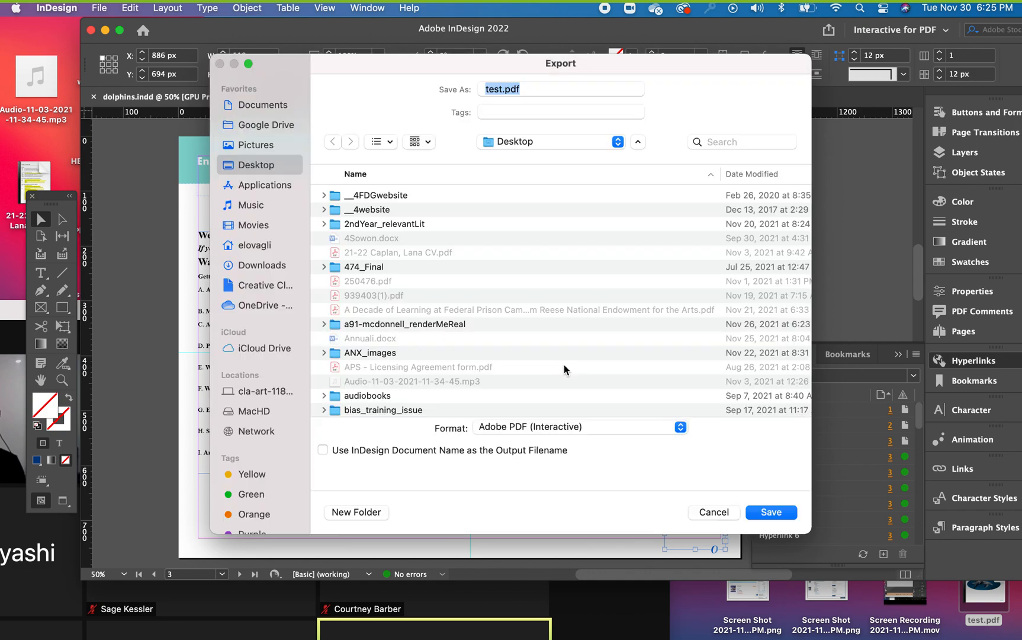
left_click(704, 510)
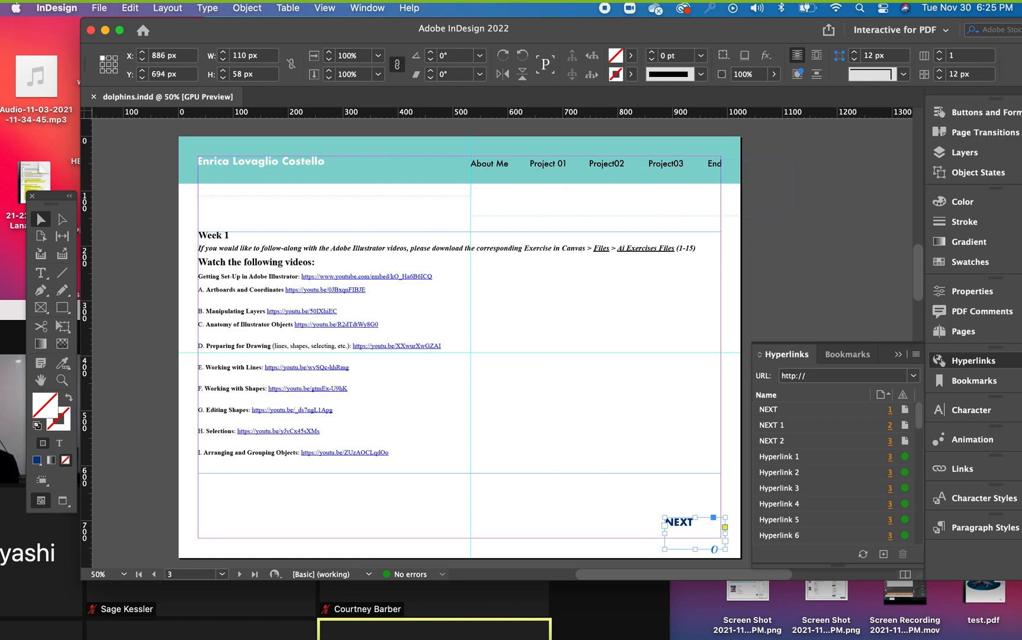
Open the exported test.pdf in Acrobat, follow the NEXT links from page 1 through to page 4, and close the file and window
double_click(988, 599)
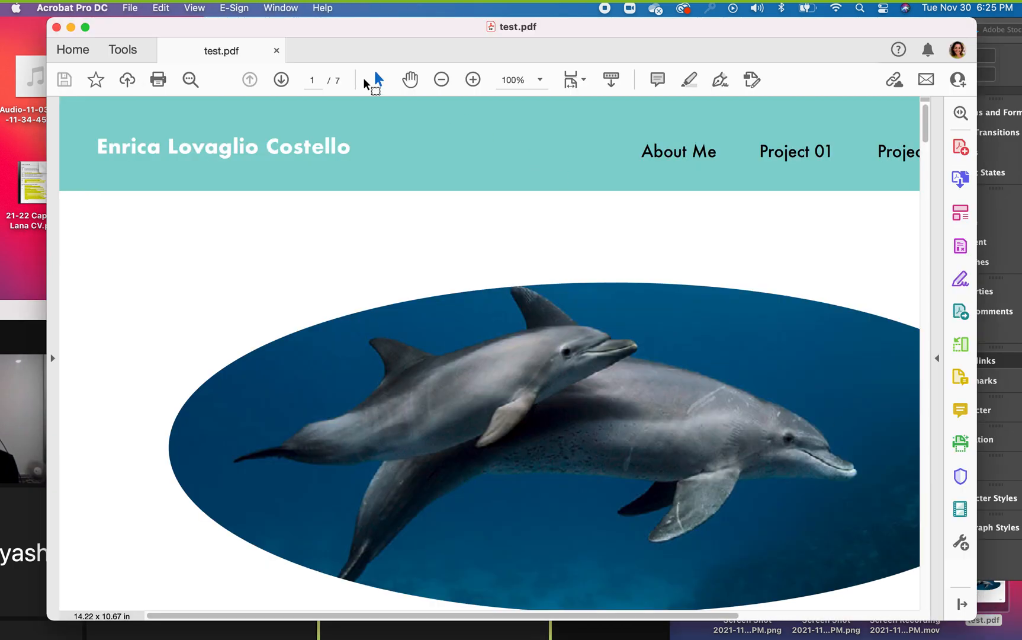
left_click(440, 80)
left_click(441, 79)
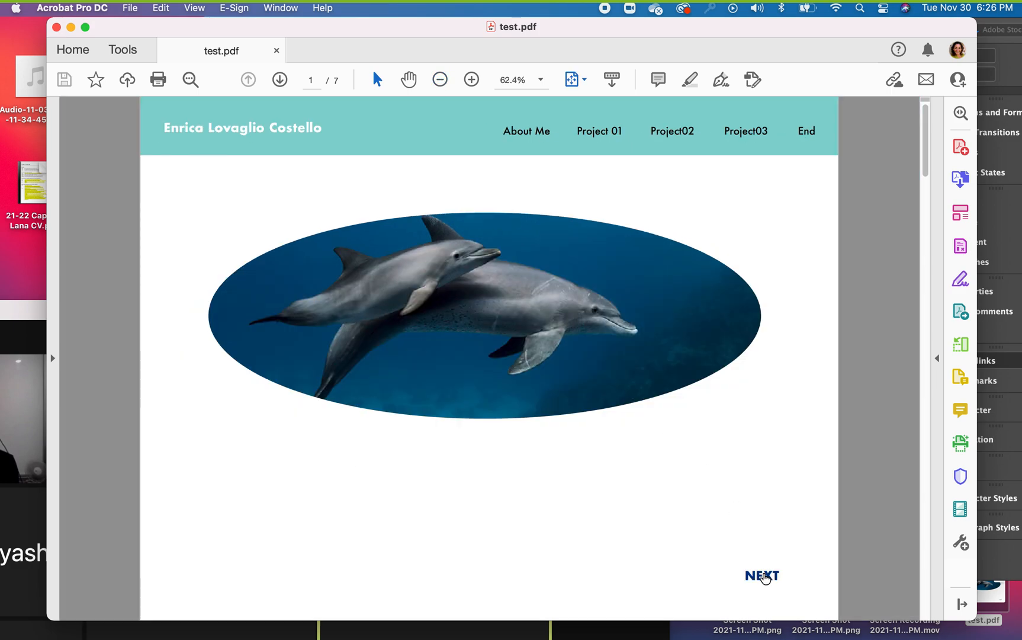
left_click(764, 577)
left_click(764, 577)
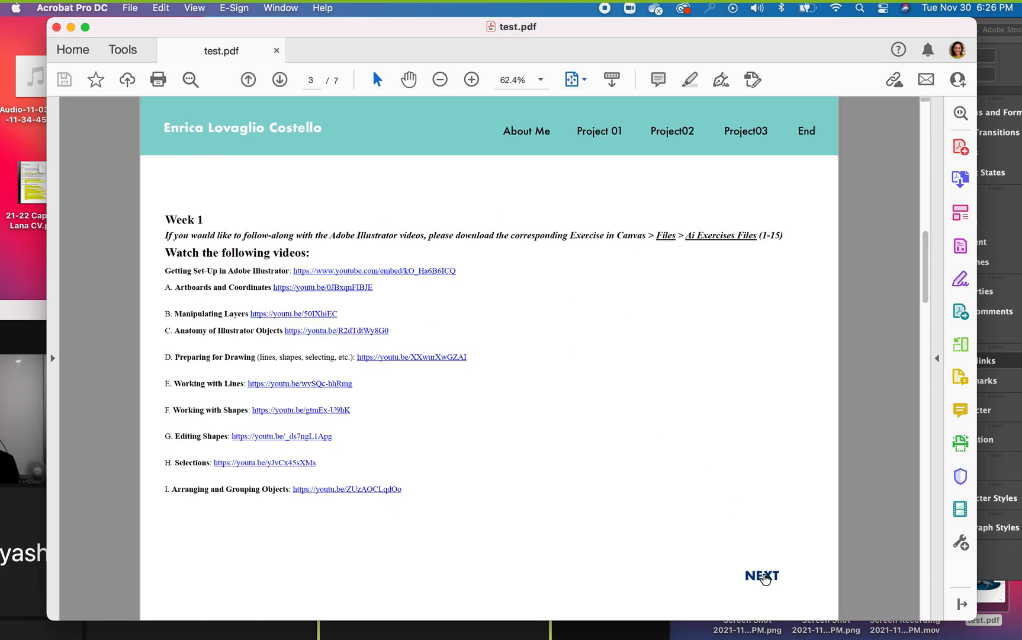
left_click(764, 576)
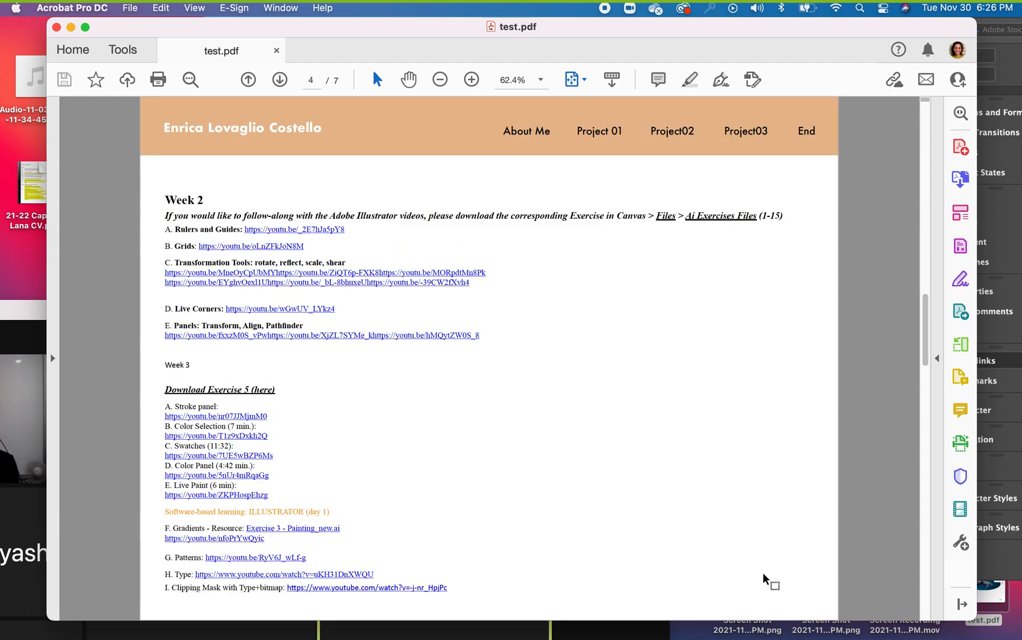
left_click(276, 51)
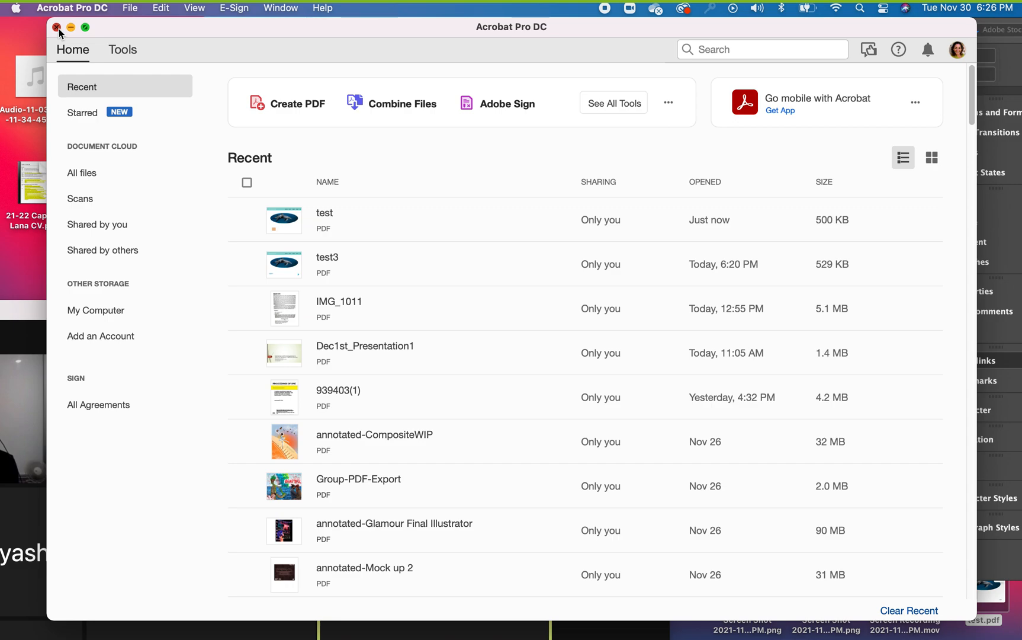
left_click(57, 27)
Switch back to InDesign and view page 2 in Preview mode, then return to Normal screen mode
scroll(358, 301, "up", 20)
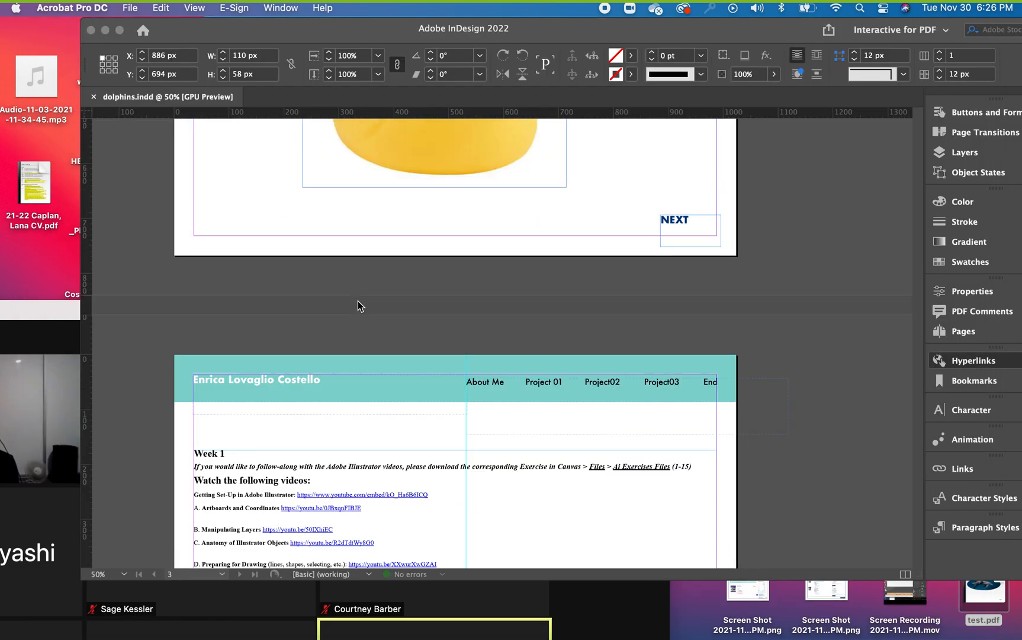
scroll(355, 292, "down", 8)
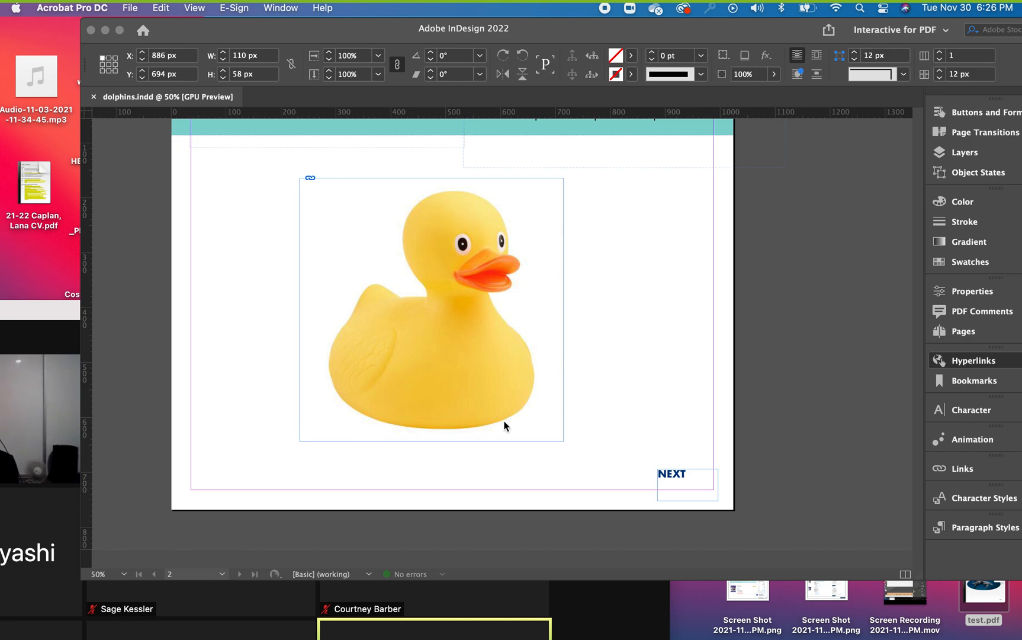
scroll(505, 425, "up", 2)
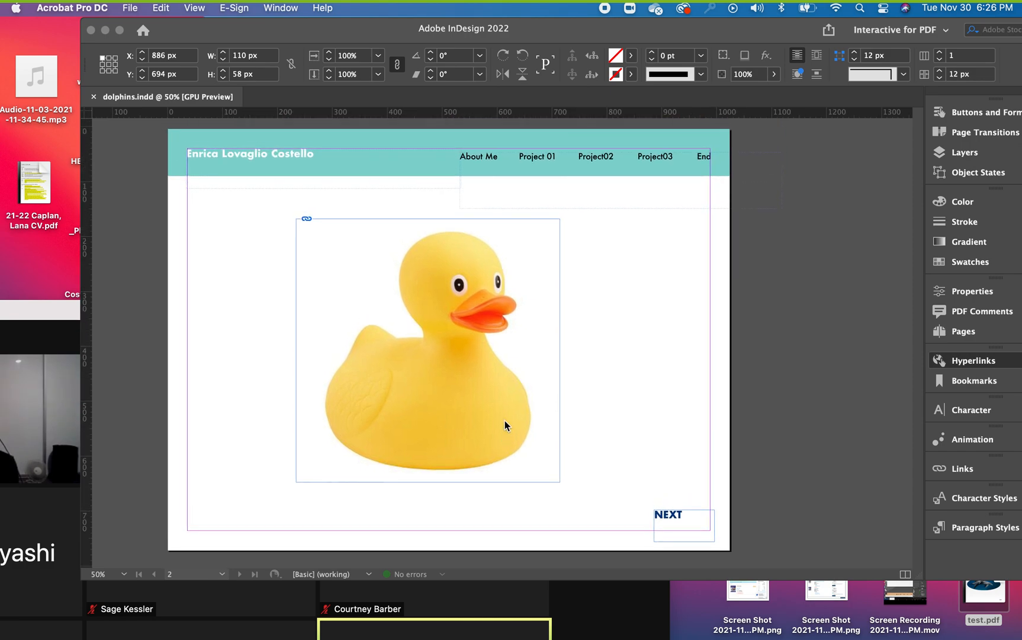
scroll(505, 421, "up", 1)
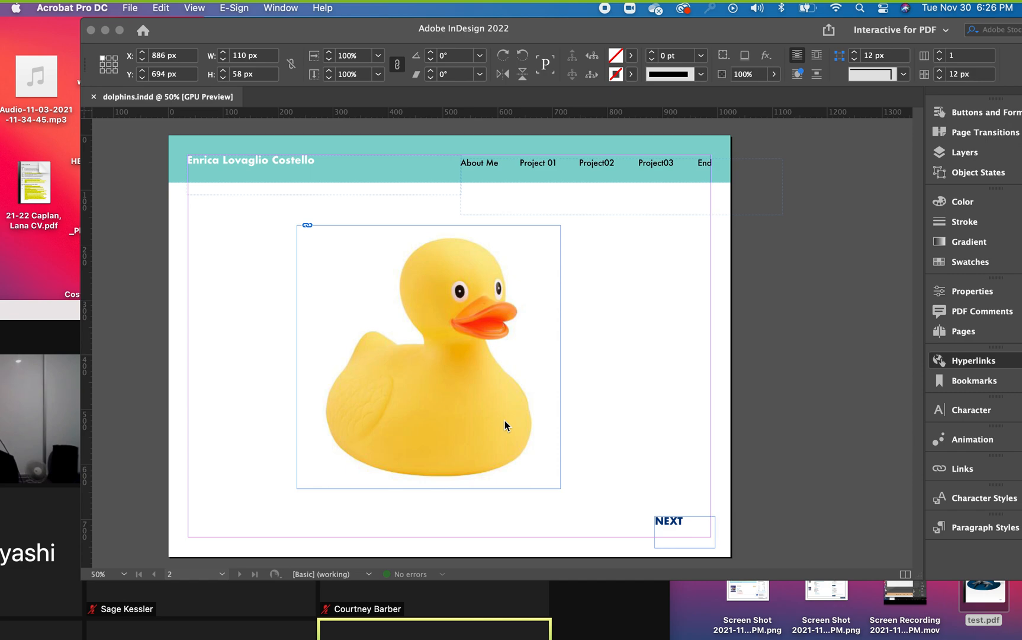
left_click(134, 229)
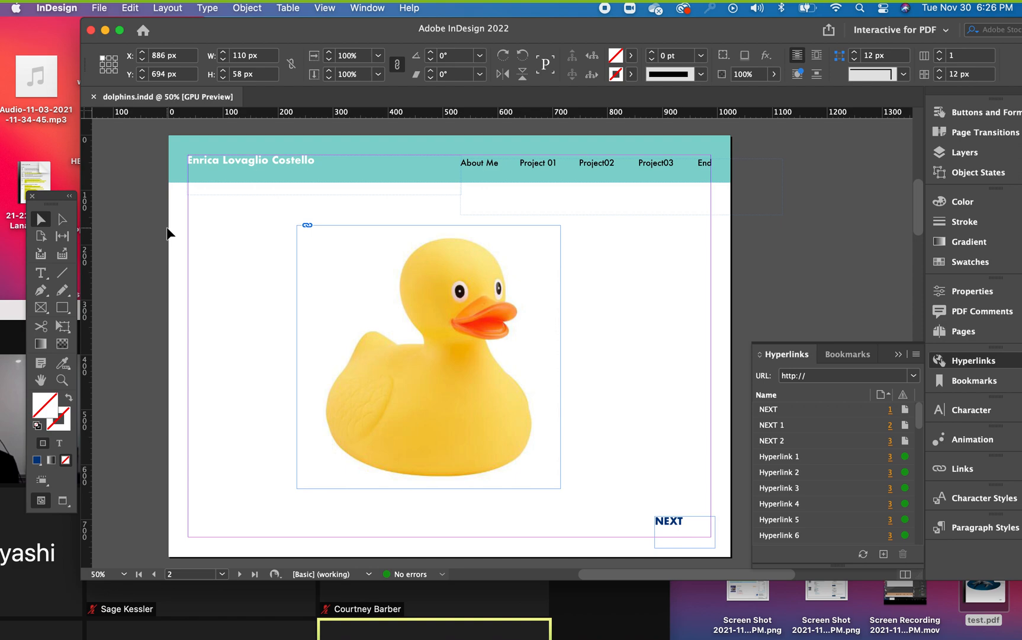
key("w")
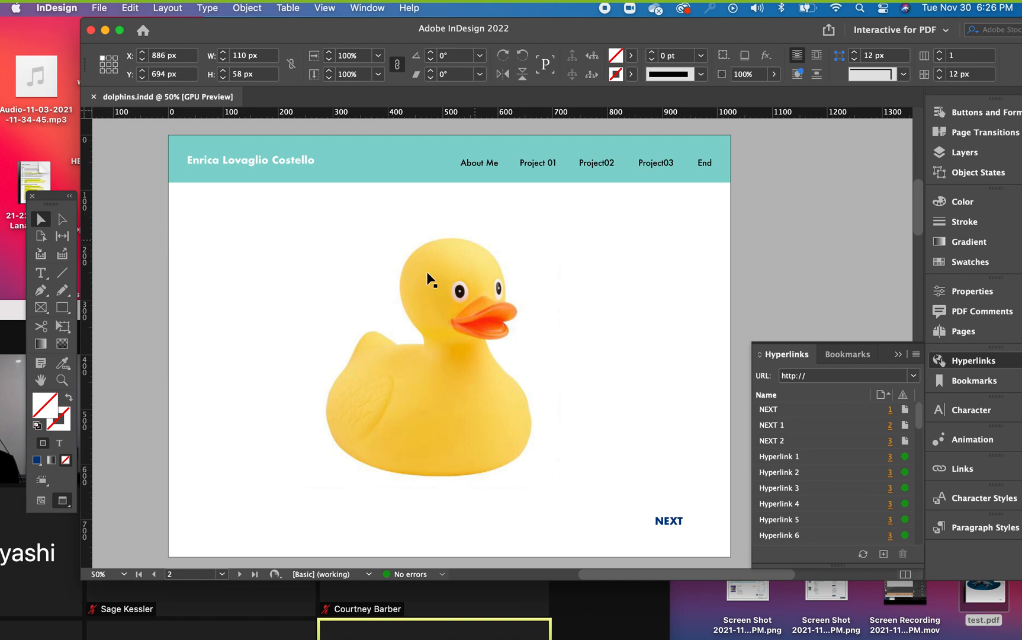
key("w")
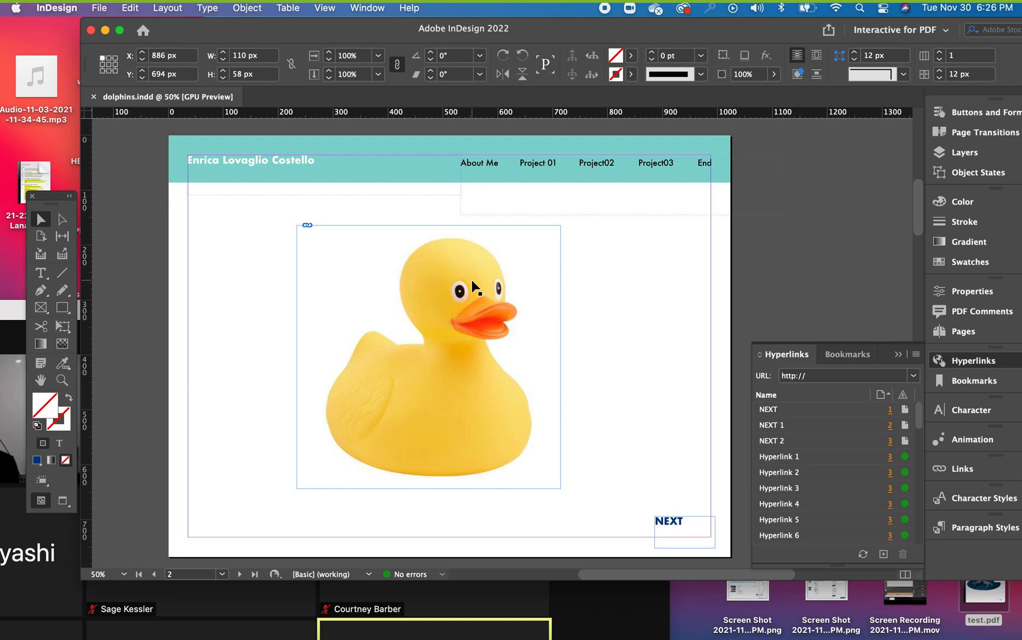
Set the display performance of the oval dolphin image on page 1 to High Quality Display
scroll(471, 279, "up", 10)
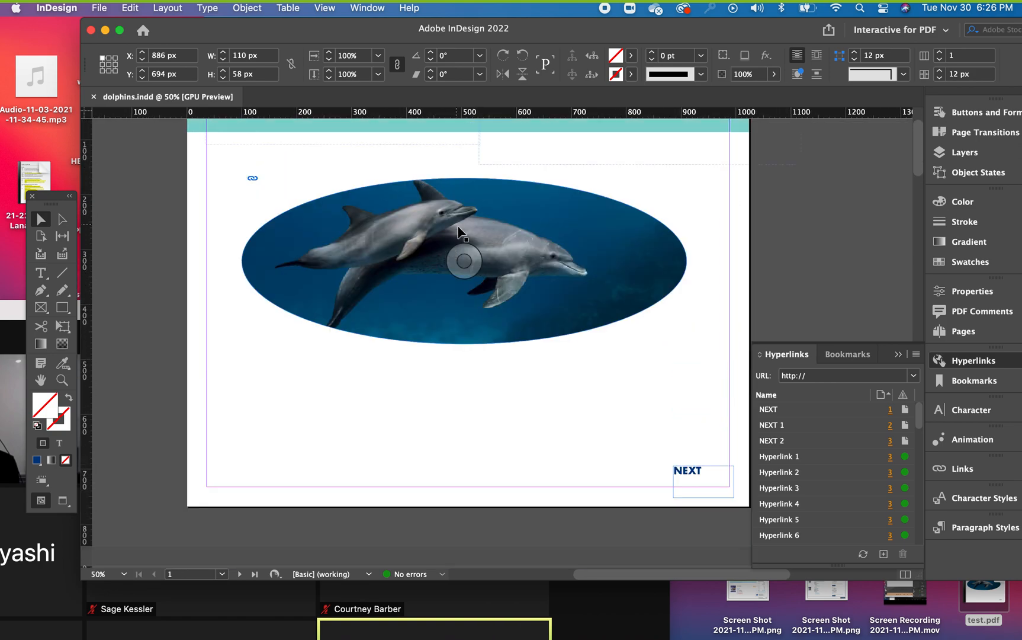
left_click(62, 380)
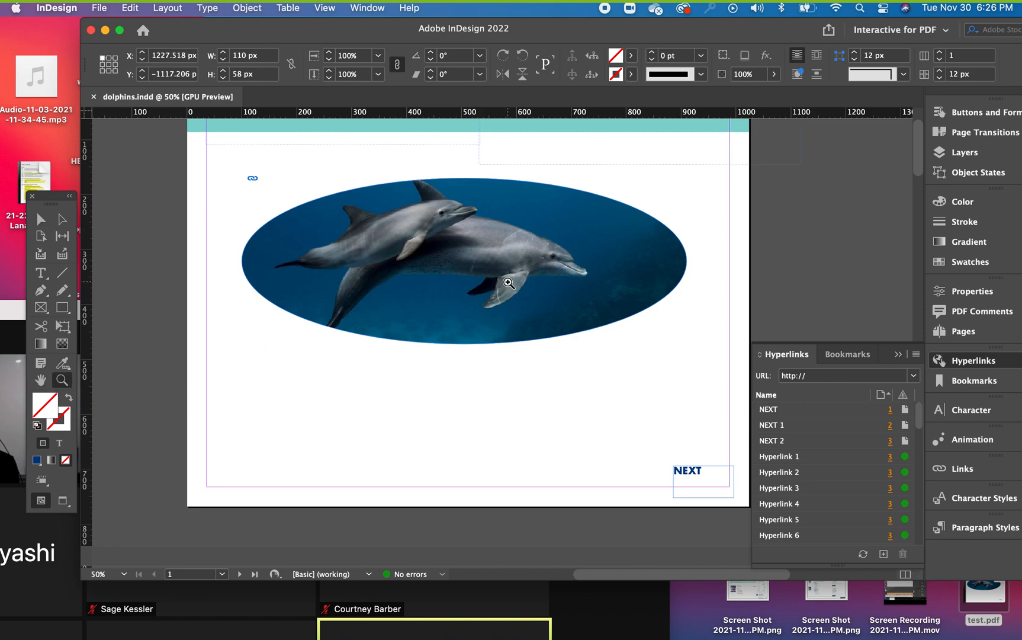
left_click_drag(502, 287, 541, 290)
key("v")
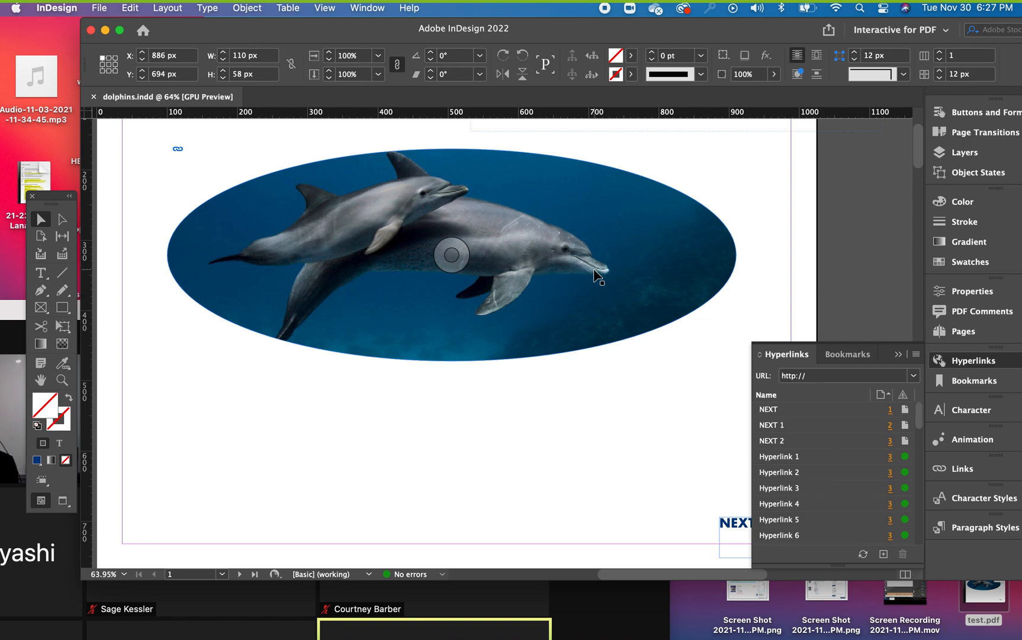
left_click(631, 252)
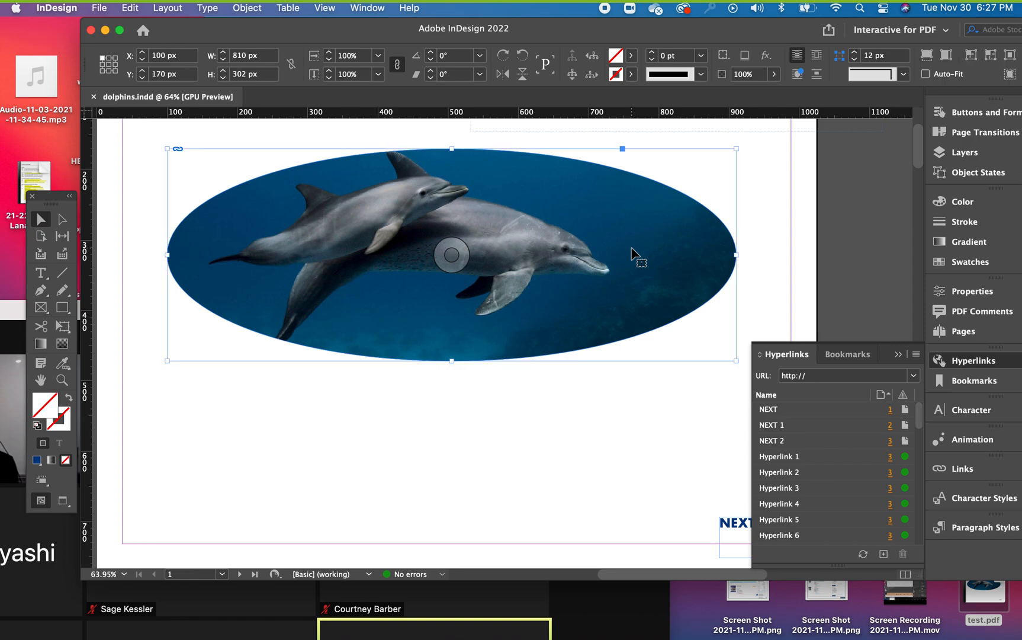
right_click(631, 252)
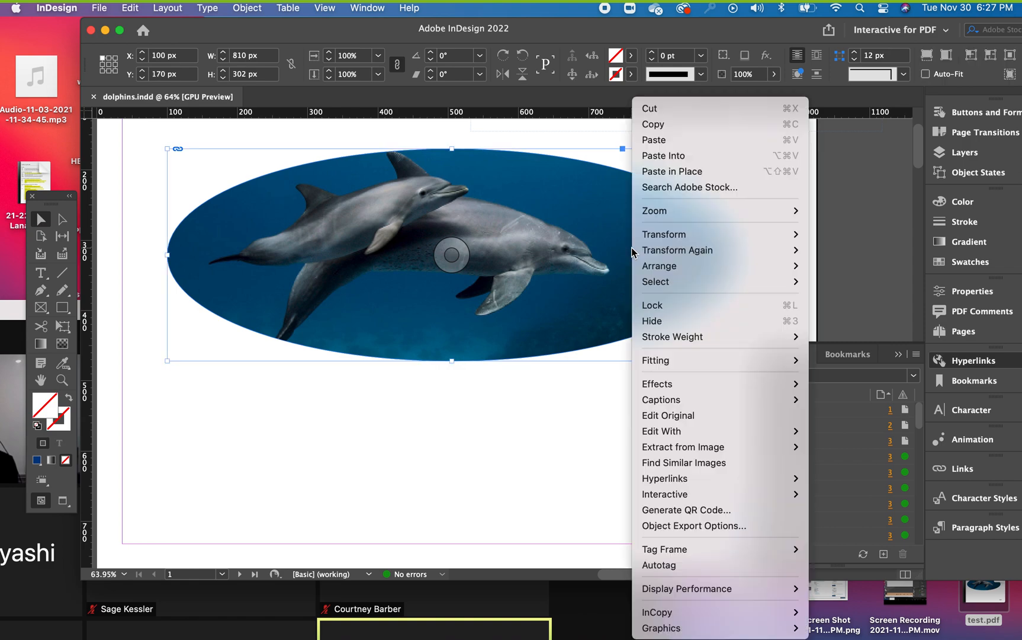
mouse_move(681, 595)
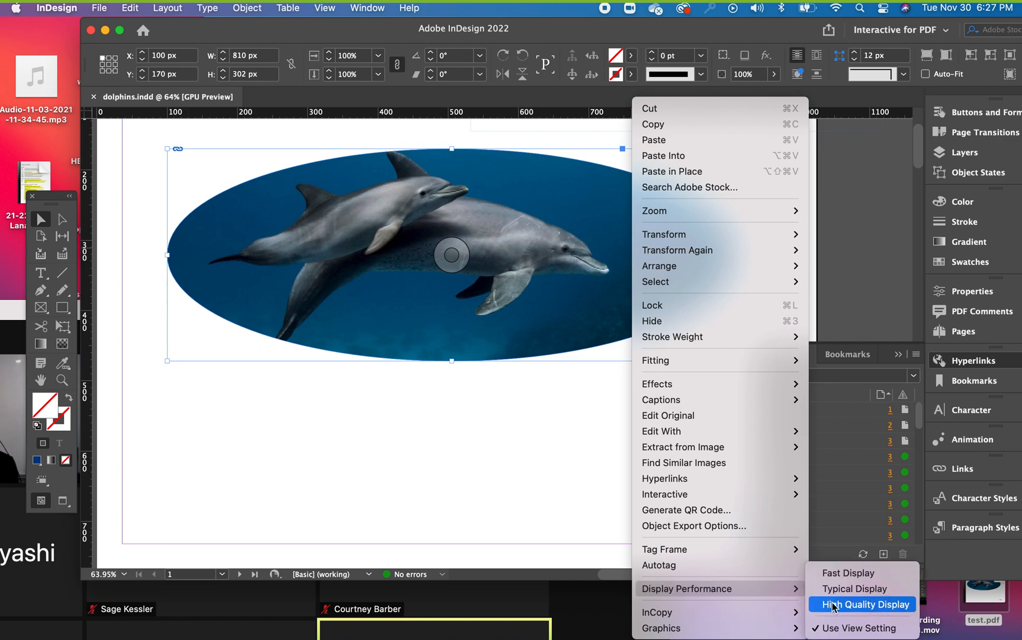
left_click(833, 607)
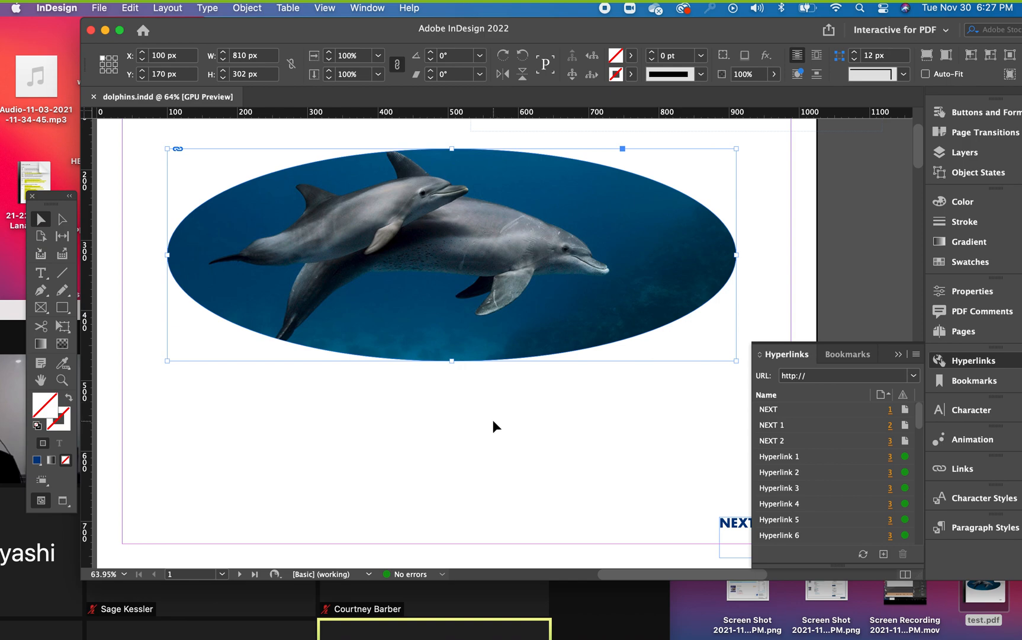
Check the document for errors in Preflight with the [Basic] (working) profile, and close the check
left_click(99, 7)
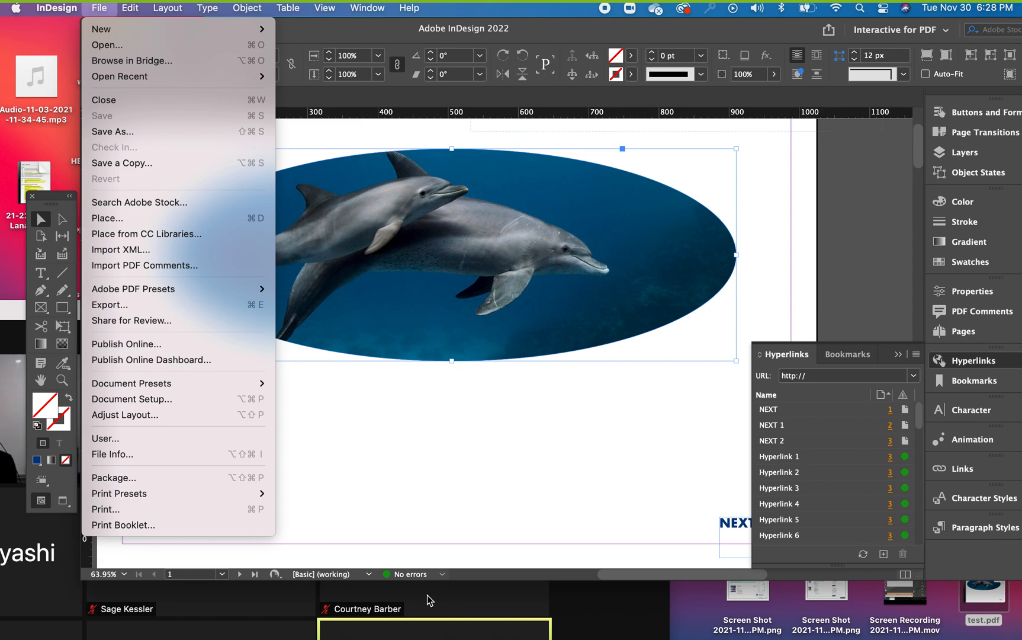
left_click(442, 576)
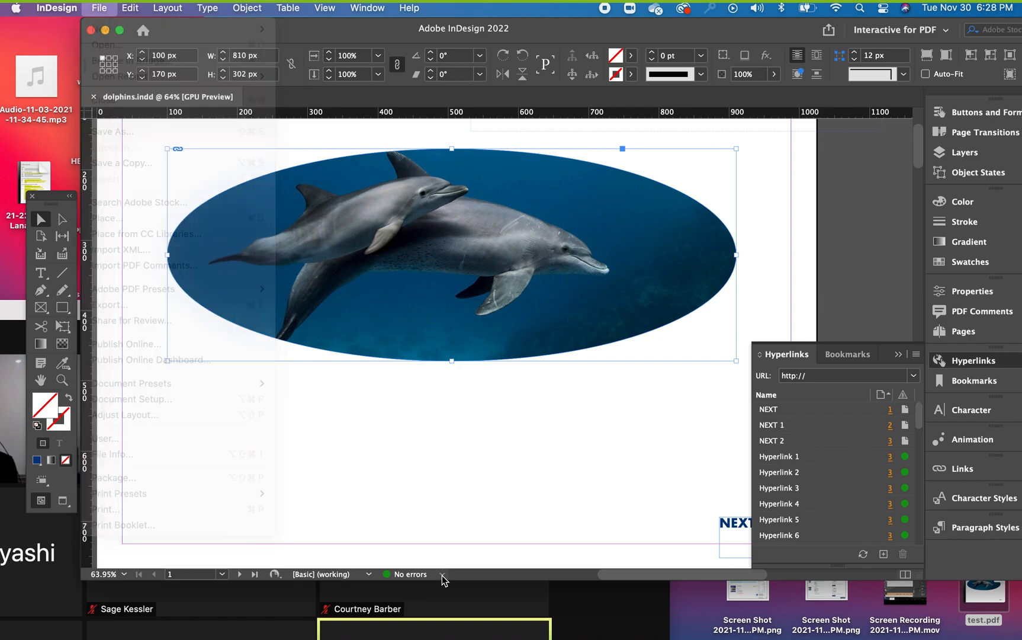
left_click(443, 575)
left_click(463, 572)
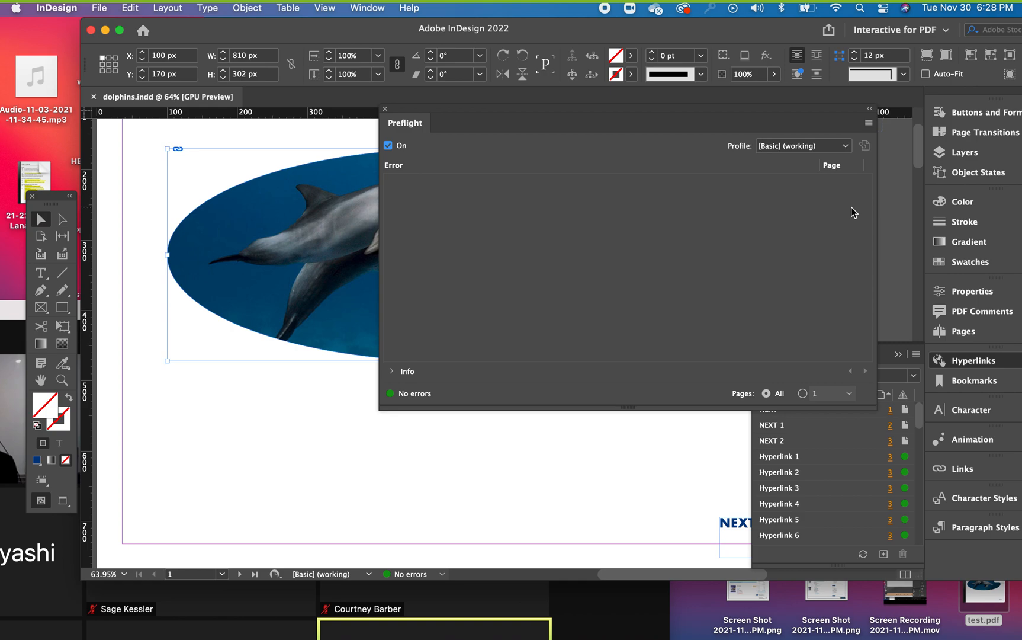
left_click(385, 109)
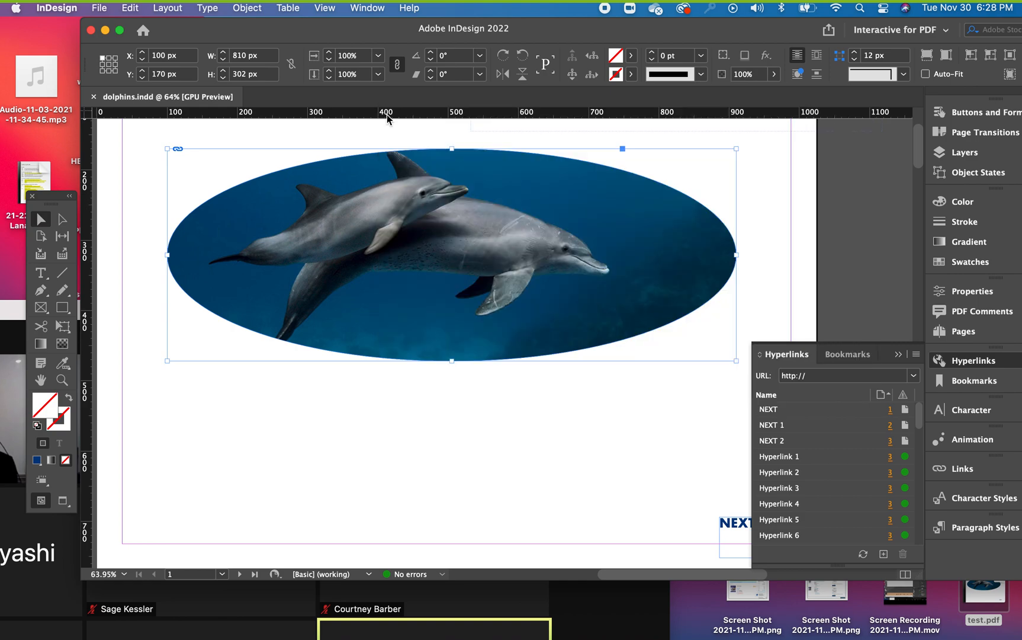
Package the document to the Desktop as "dolphins Folder_A", copying fonts and linked graphics and updating graphic links, and accept the font warning
left_click(101, 8)
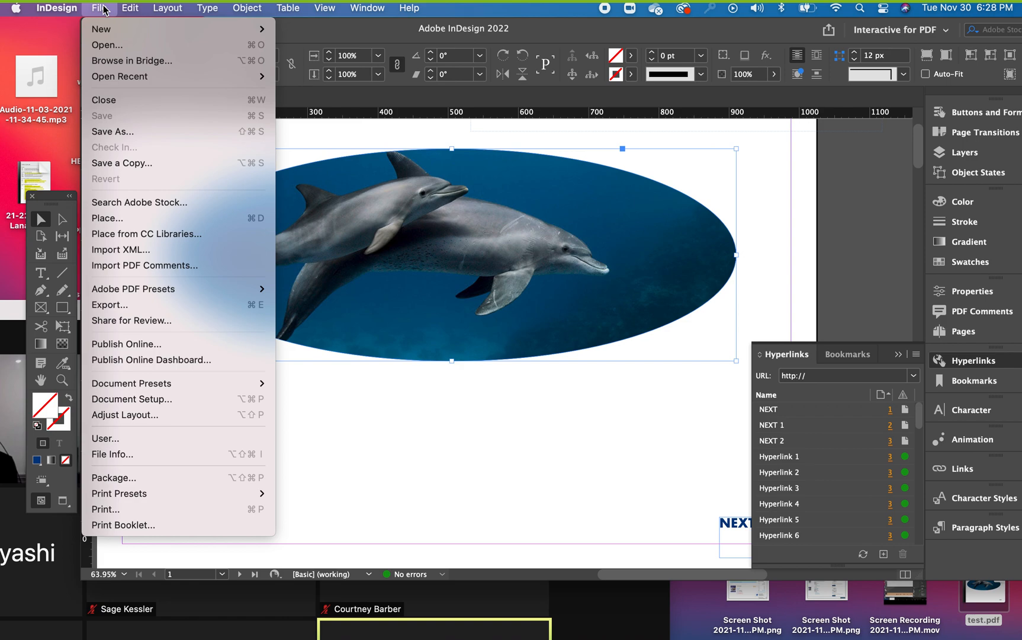
left_click(140, 478)
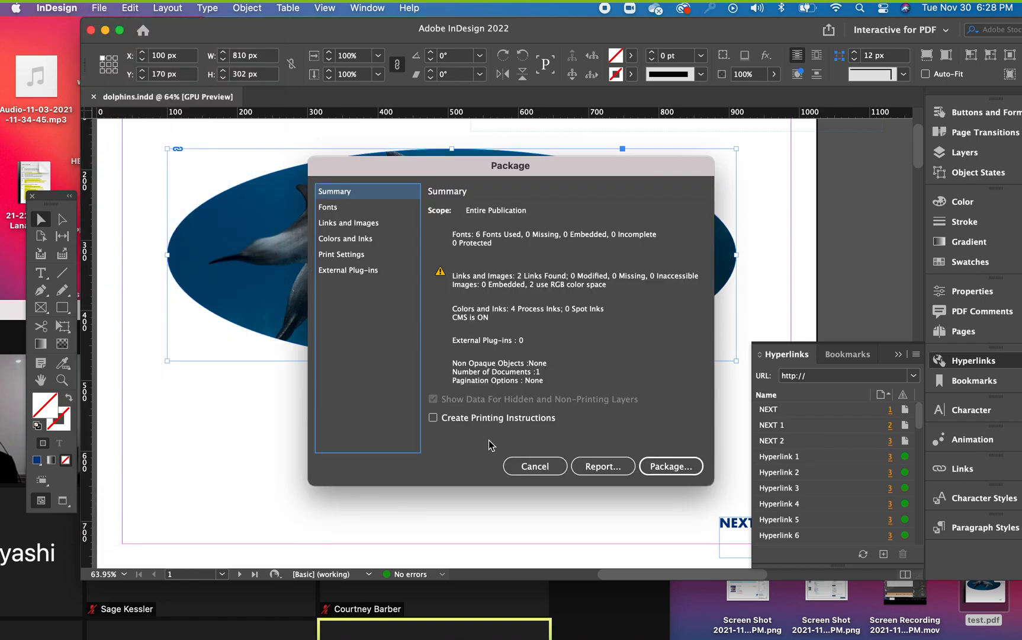
left_click(680, 468)
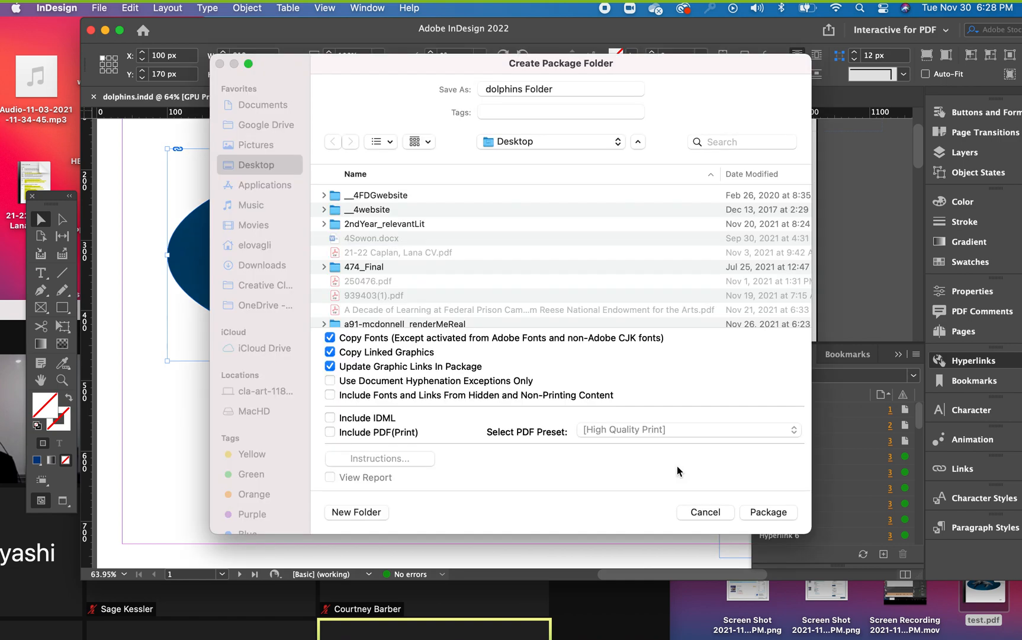
left_click(551, 88)
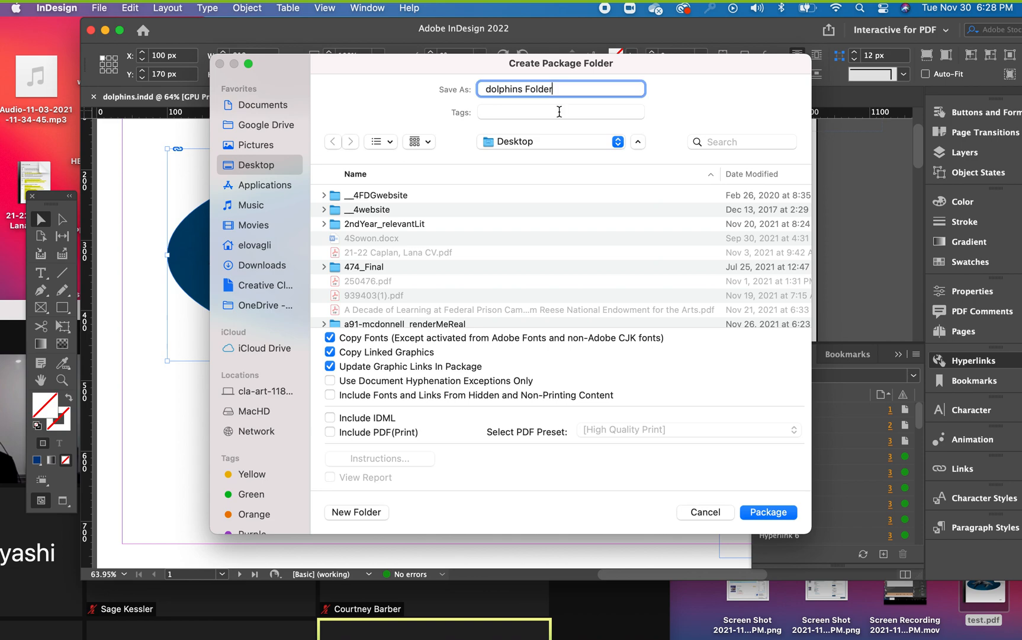
type("_A")
left_click(752, 517)
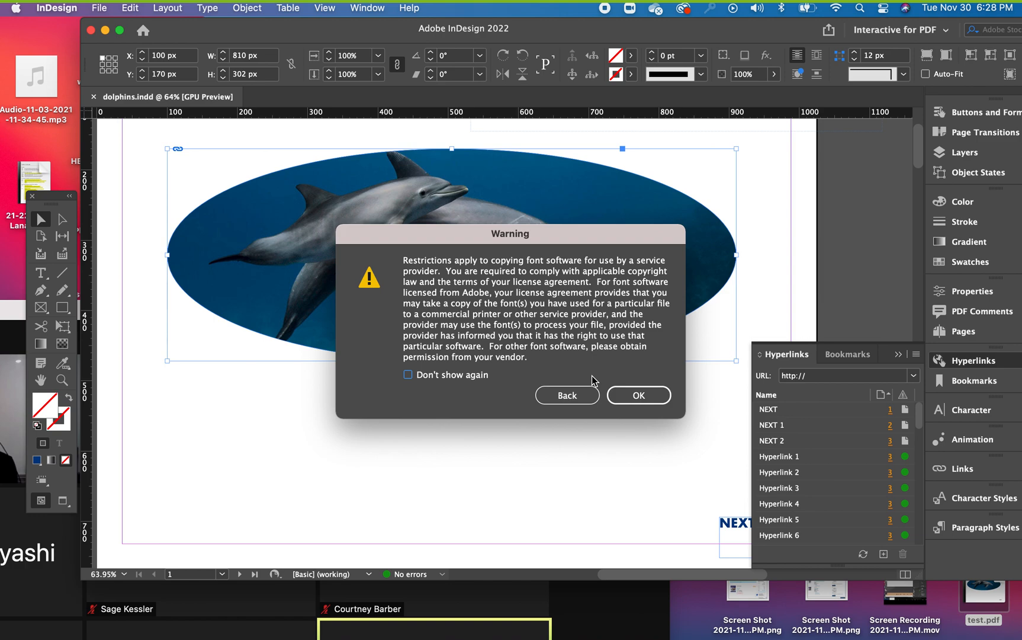
left_click(620, 399)
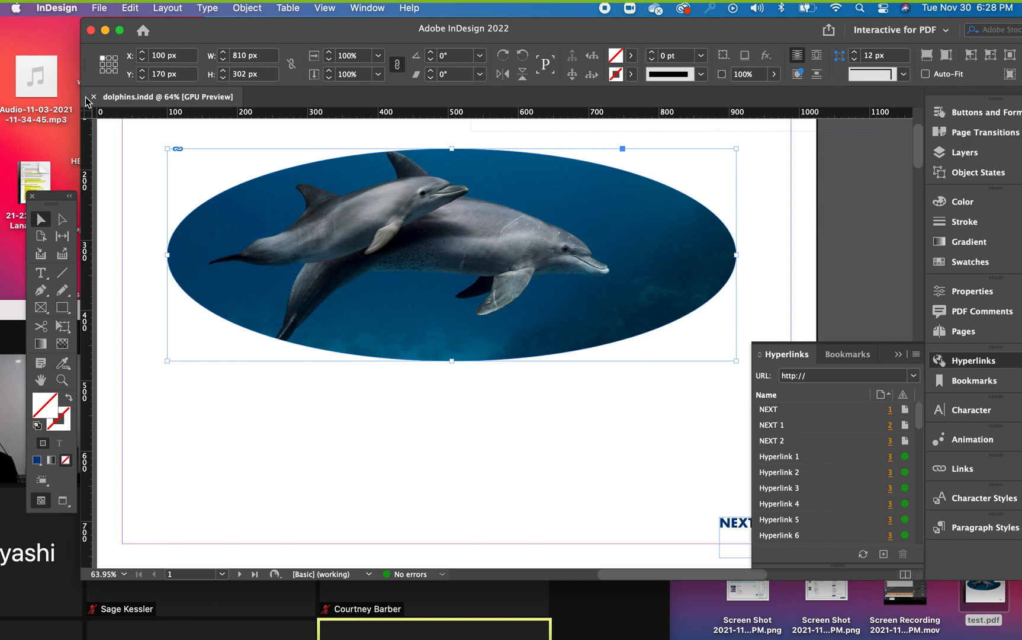
Uncover the Desktop, open dolphins Folder in Finder, examine dolphins.indd and the Document fonts and Links subfolders, and close the folder
left_click_drag(281, 34, 407, 469)
left_click_drag(336, 313, 291, 538)
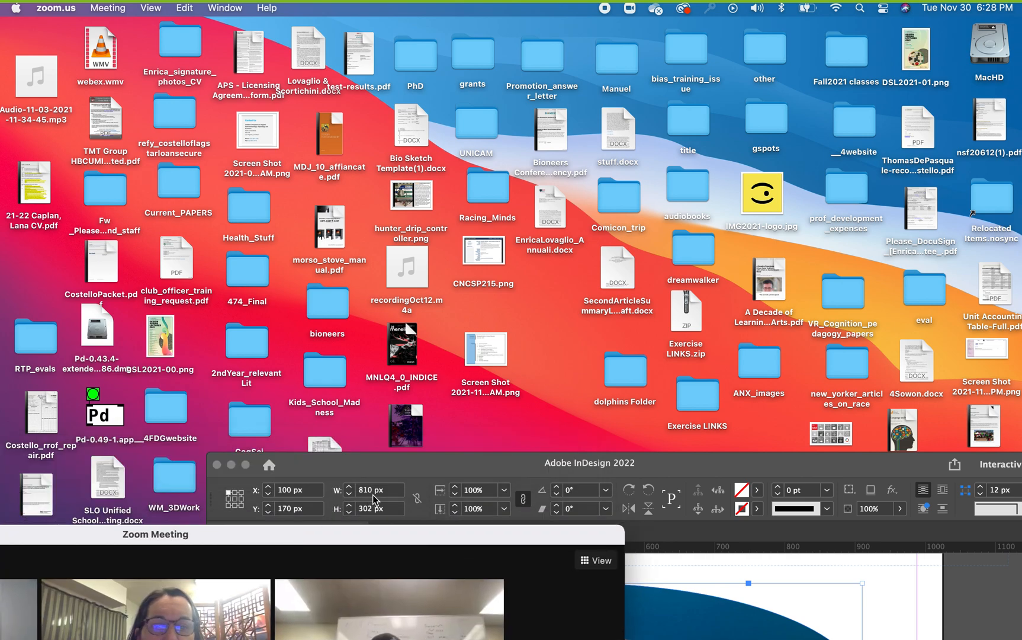
double_click(631, 370)
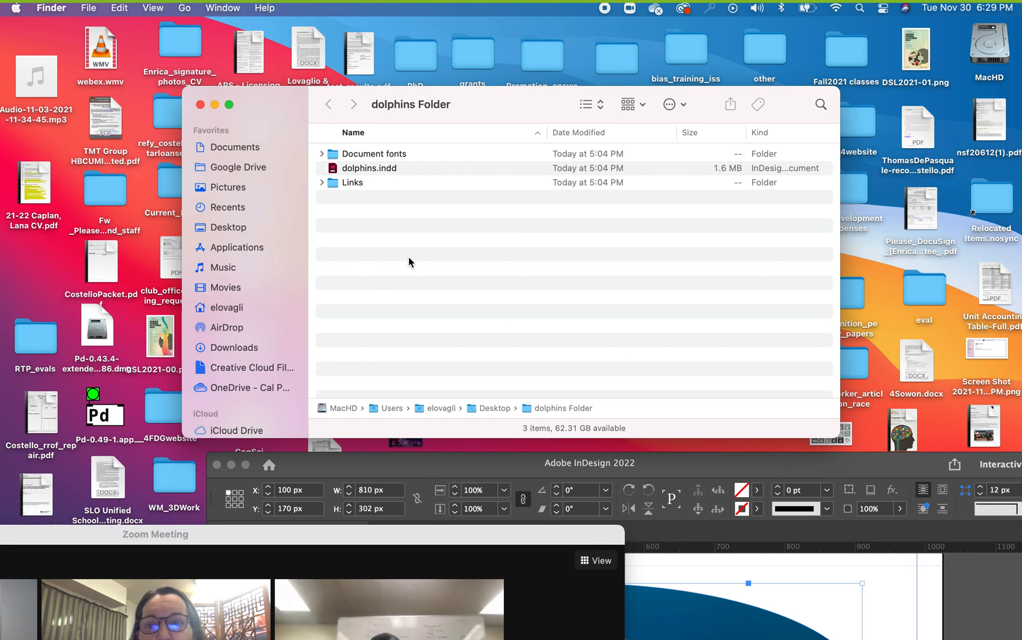
left_click(364, 170)
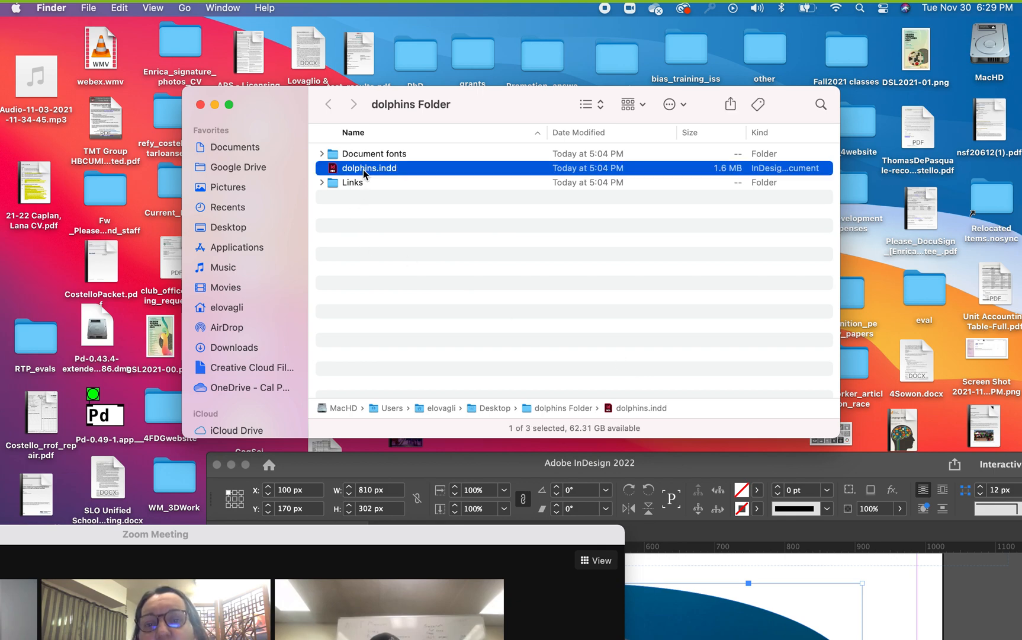
left_click(321, 154)
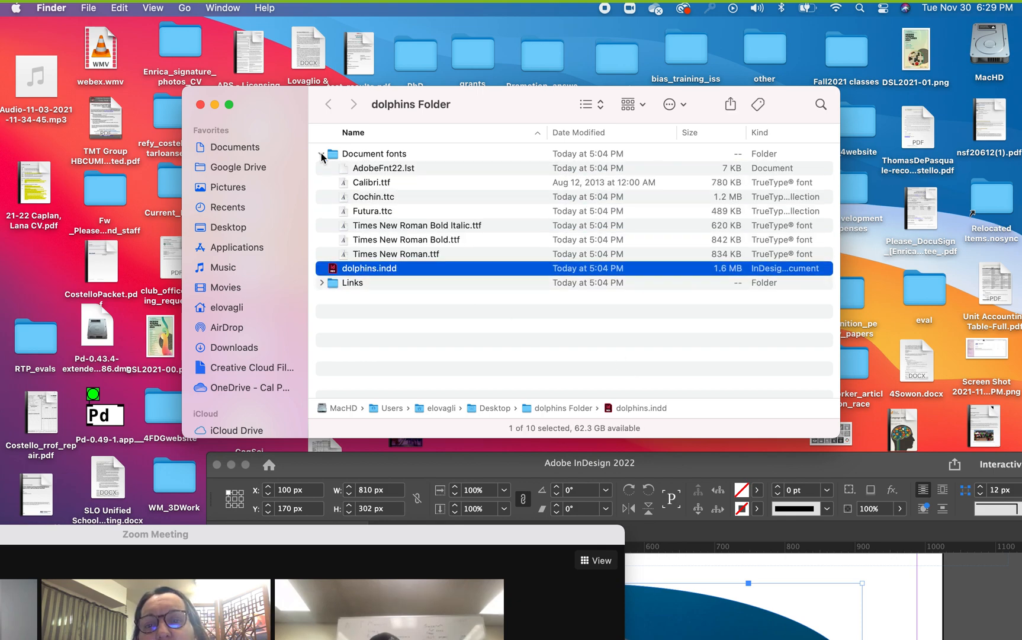
left_click(322, 155)
left_click(321, 183)
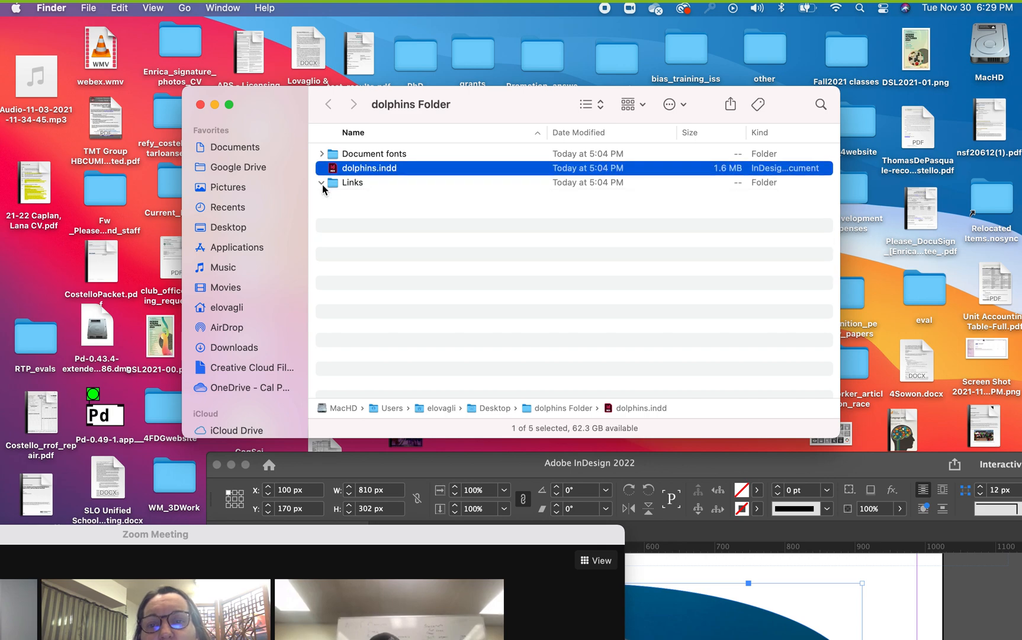
left_click(321, 183)
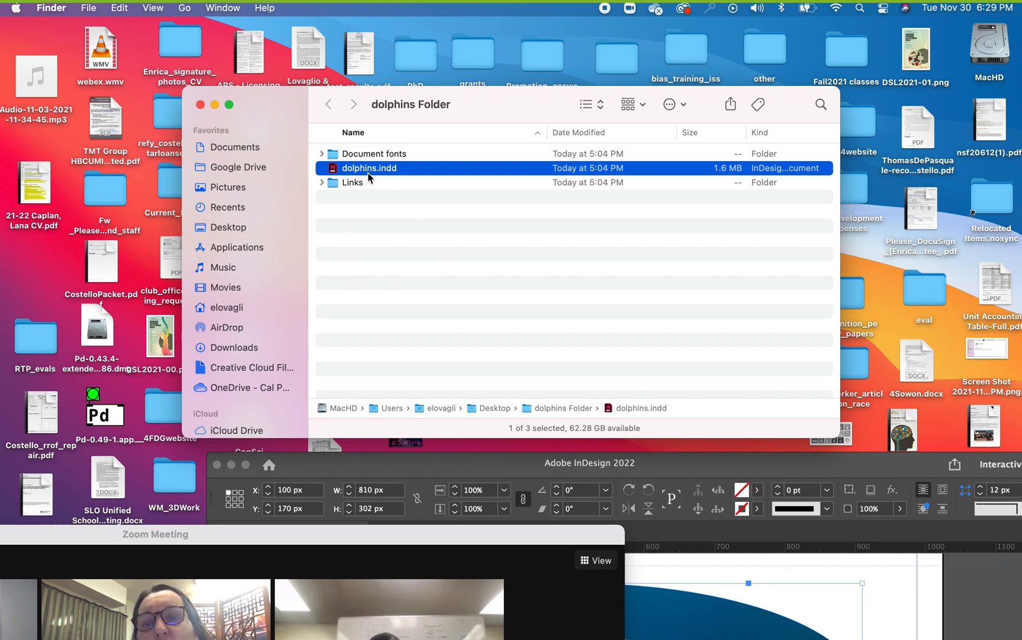
left_click(200, 104)
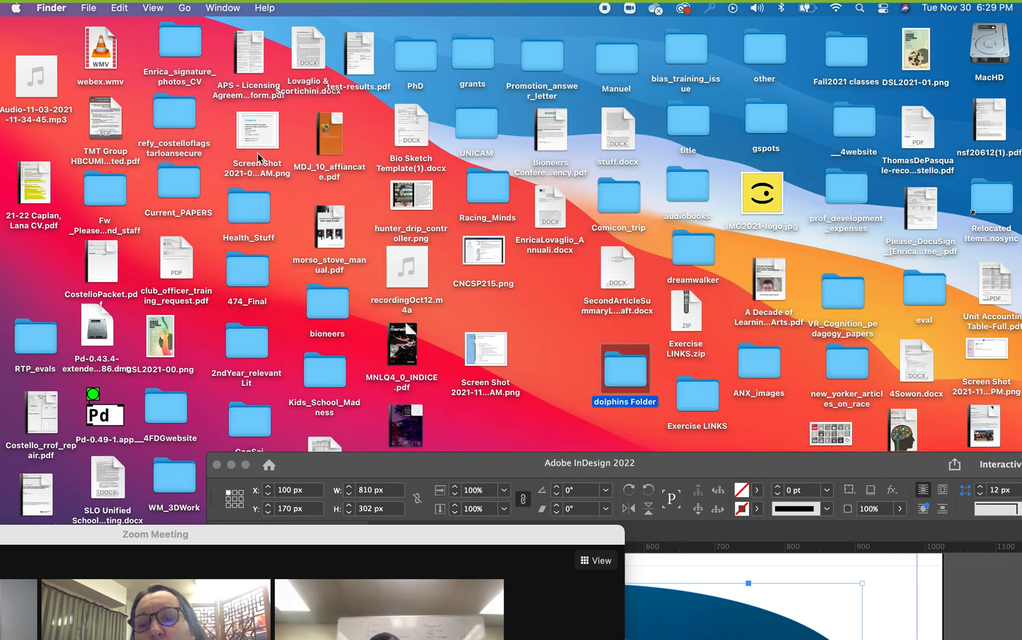
Return to InDesign and examine the link information and Edit With applications for dolphin_16x9_1.jpg
left_click(416, 468)
left_click_drag(380, 466, 182, 19)
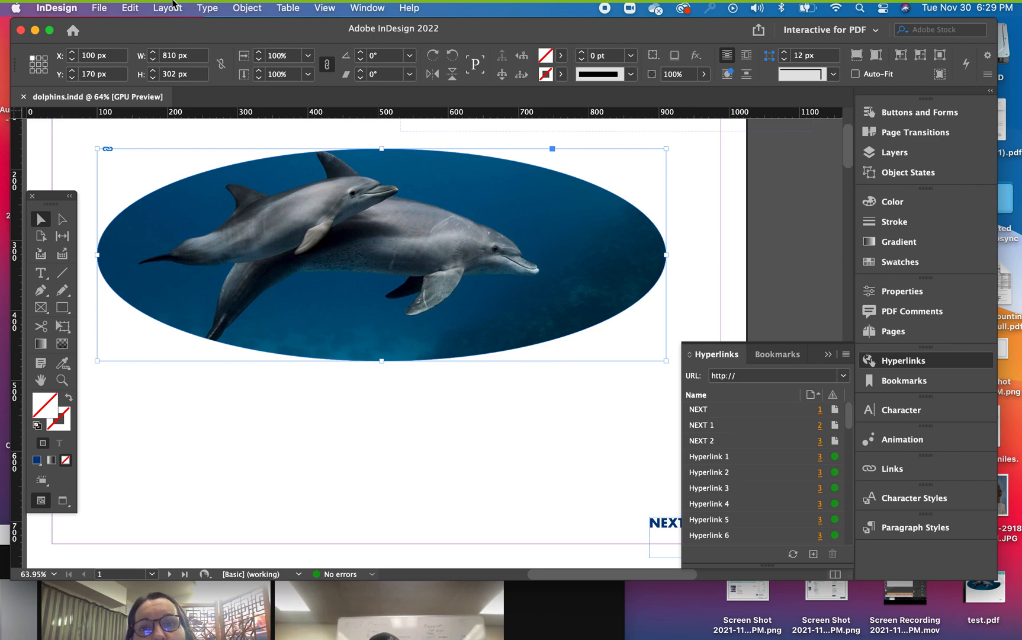
left_click(354, 11)
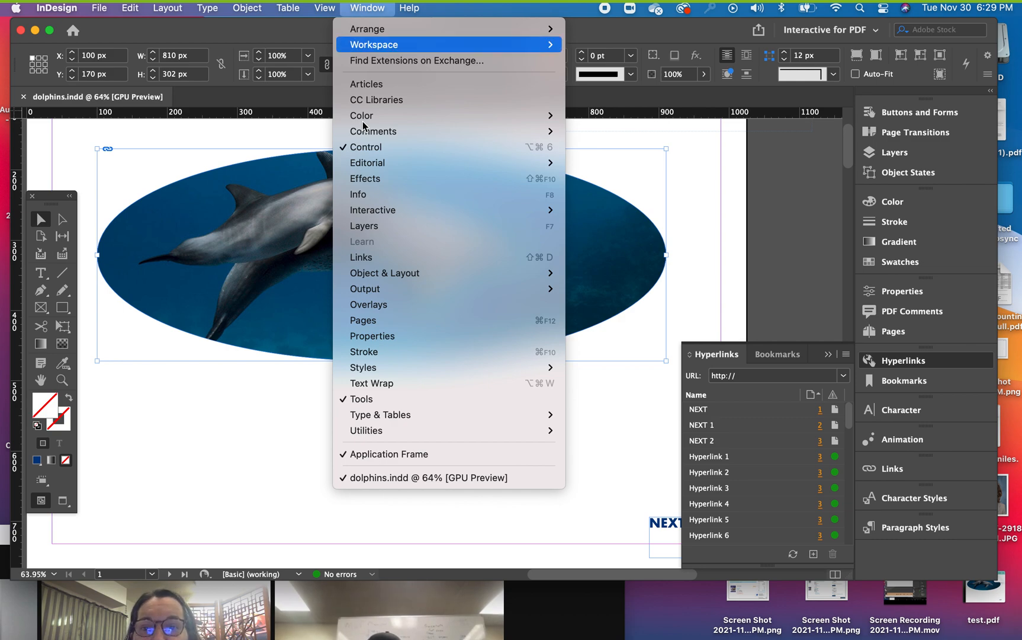
left_click(381, 260)
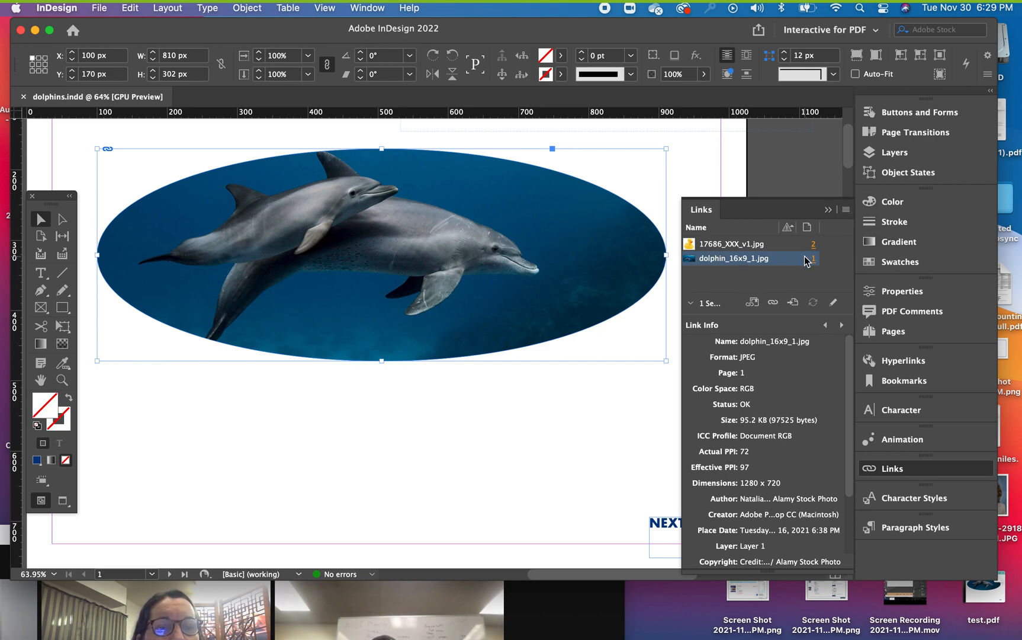
left_click(847, 210)
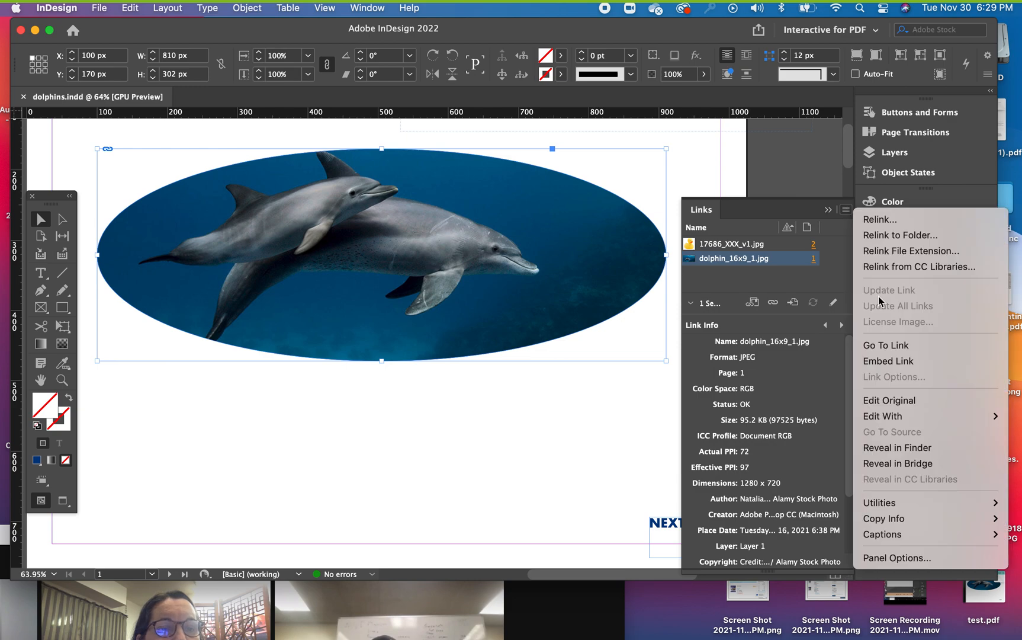
mouse_move(918, 416)
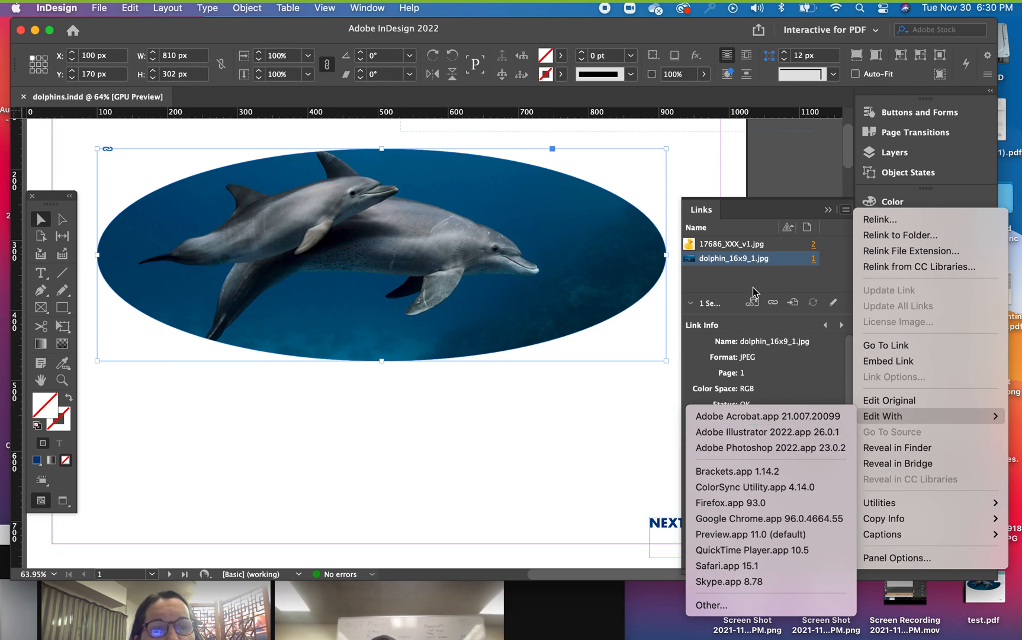
left_click(827, 210)
left_click(827, 211)
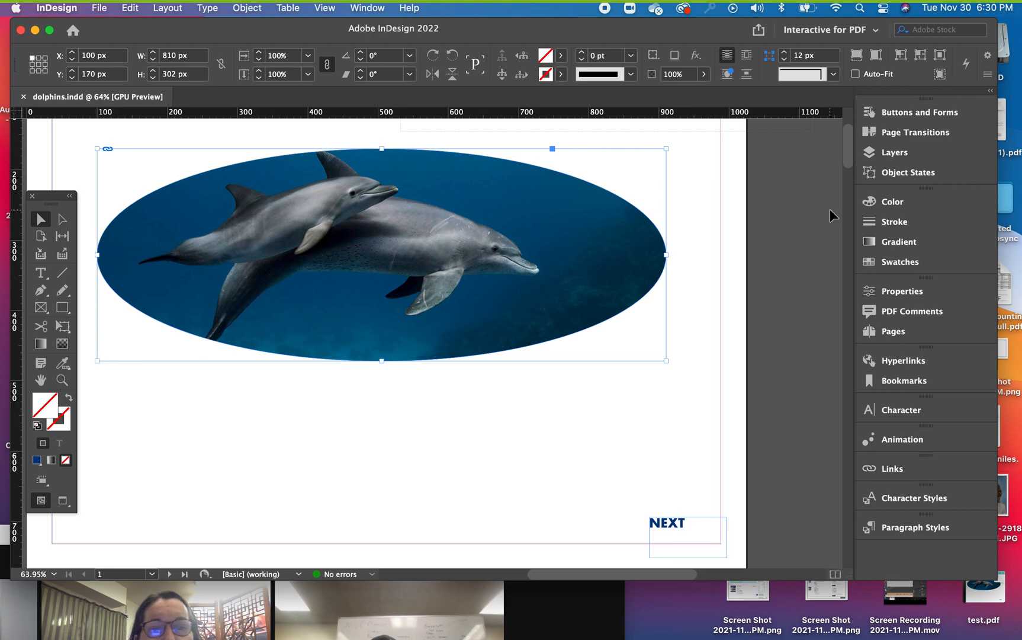
Deselect the oval dolphin image and look over page 1 from the header navigation to the NEXT link
left_click(604, 465)
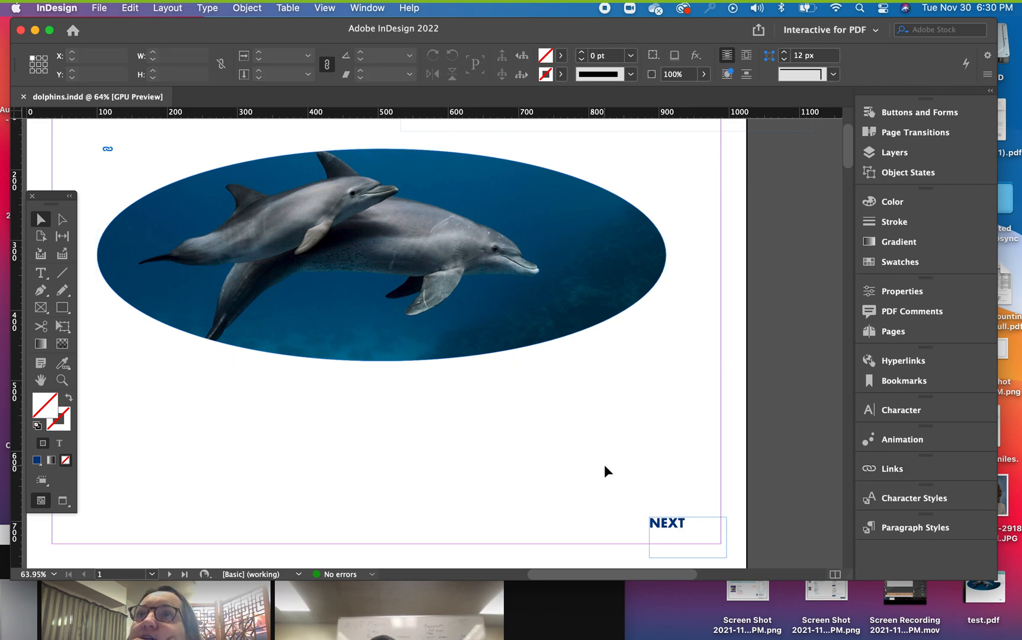
scroll(472, 458, "up", 5)
scroll(473, 458, "left", 1)
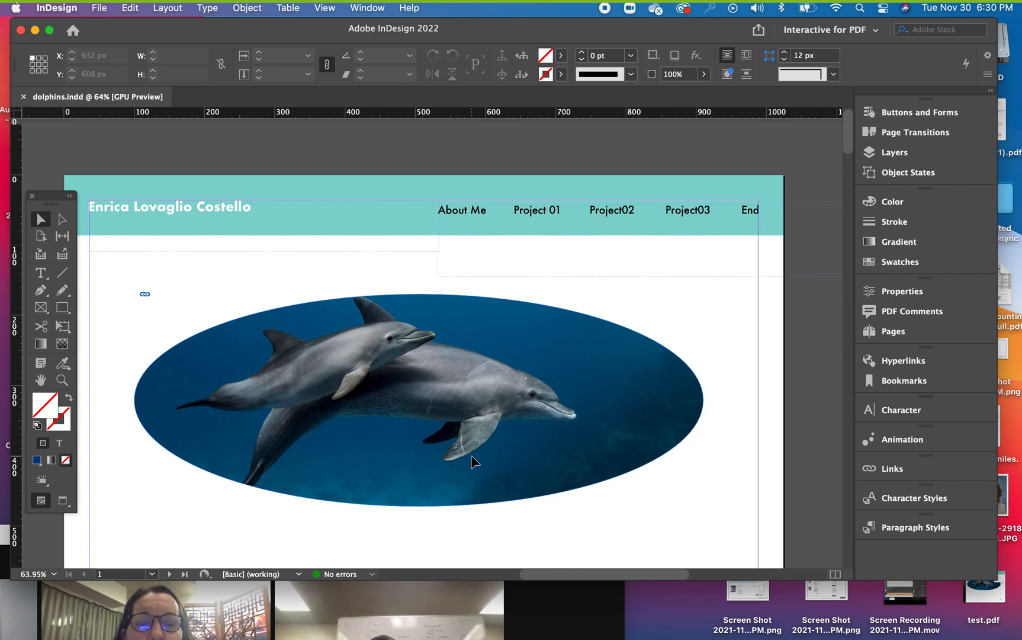
scroll(593, 369, "down", 5)
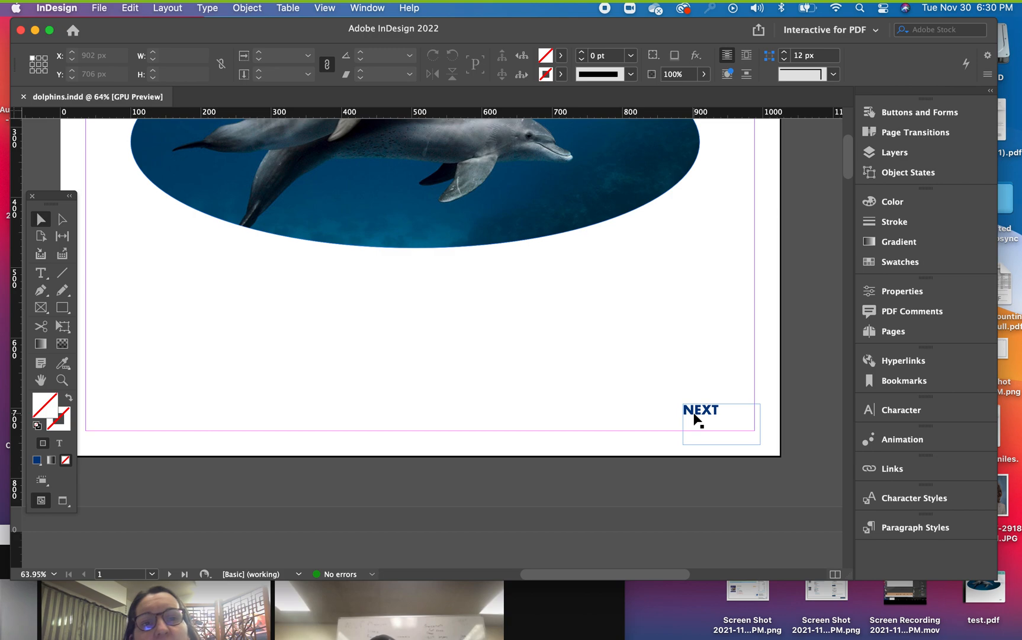
scroll(694, 414, "up", 5)
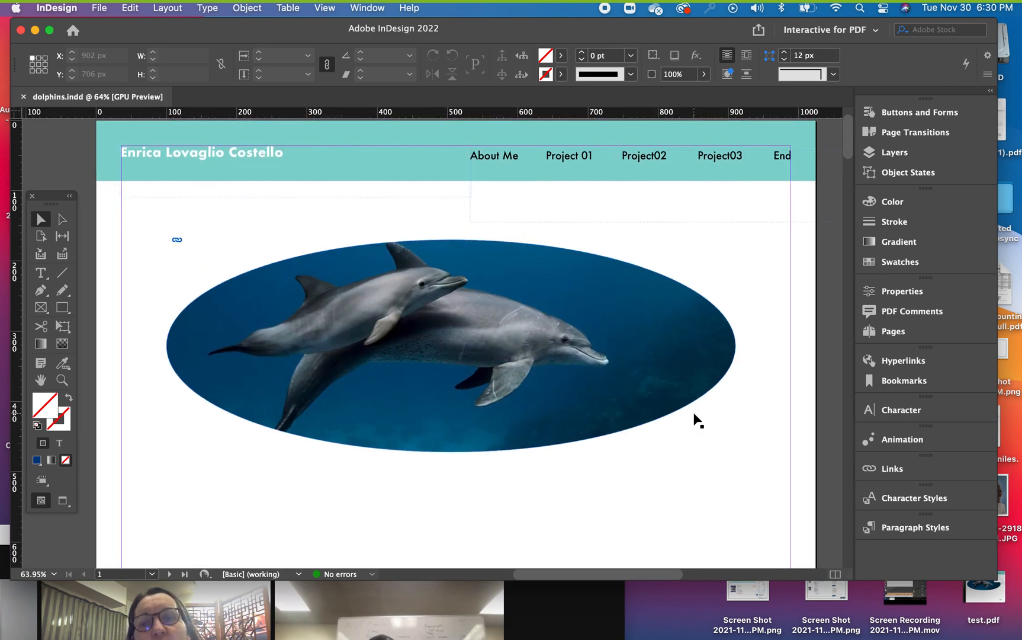
Review the document's page thumbnails and the Buttons and Forms options, closing each again
left_click(885, 333)
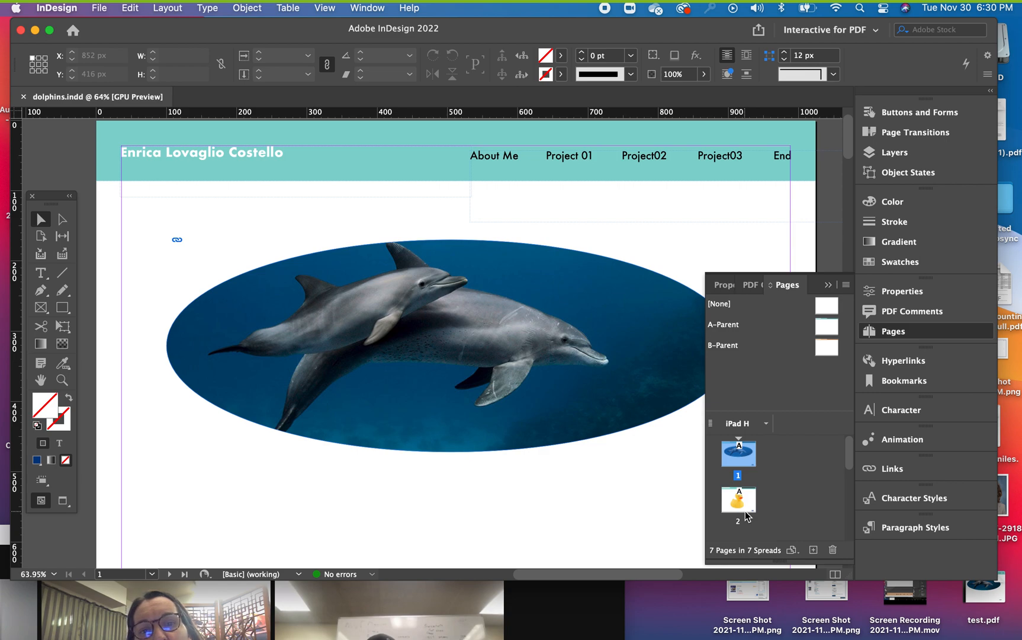
left_click(828, 285)
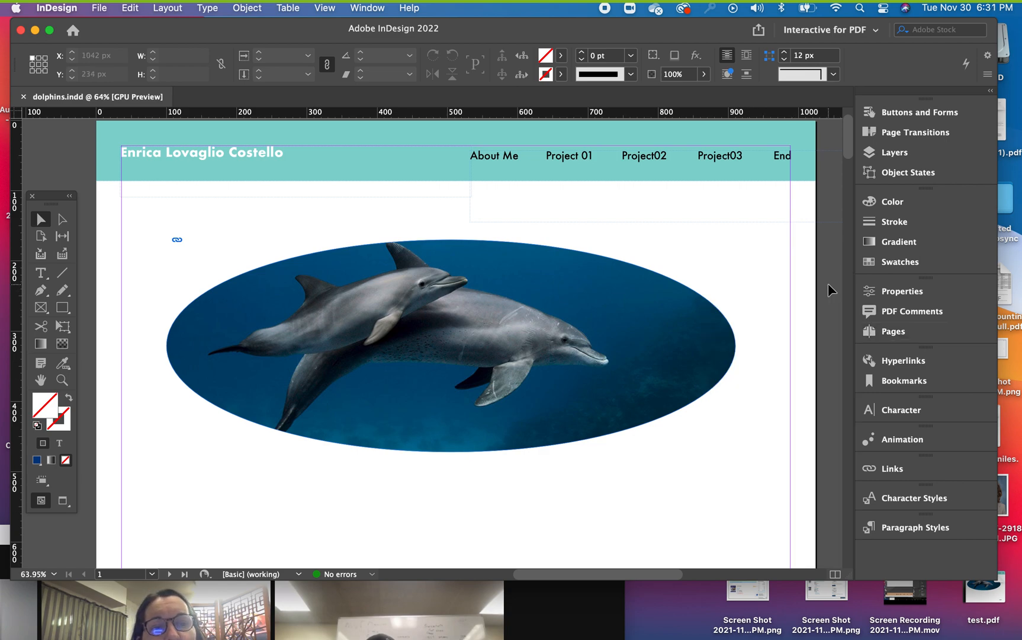
left_click(917, 110)
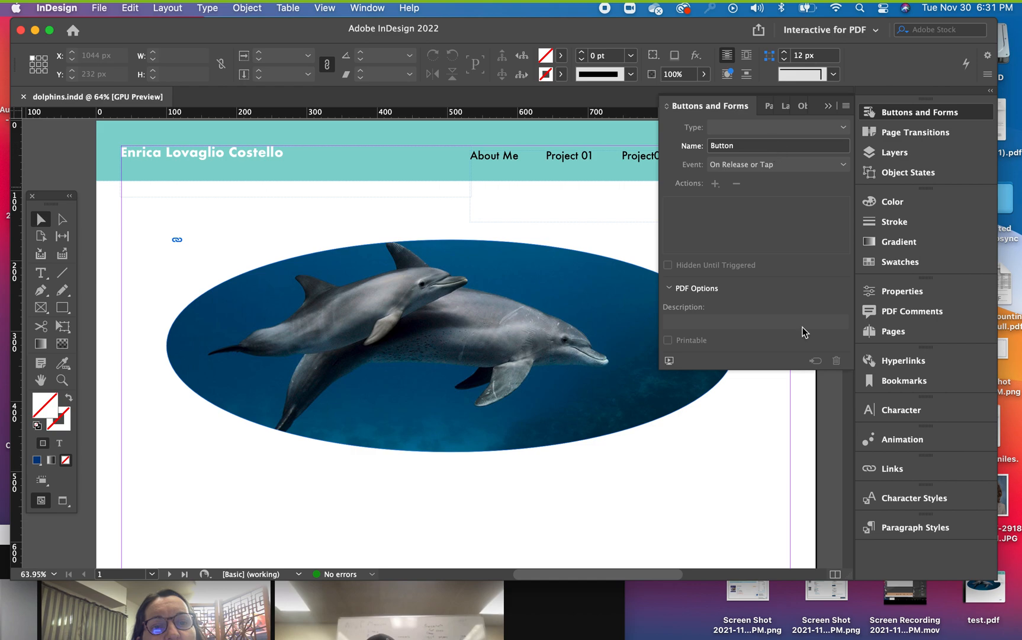
left_click(825, 106)
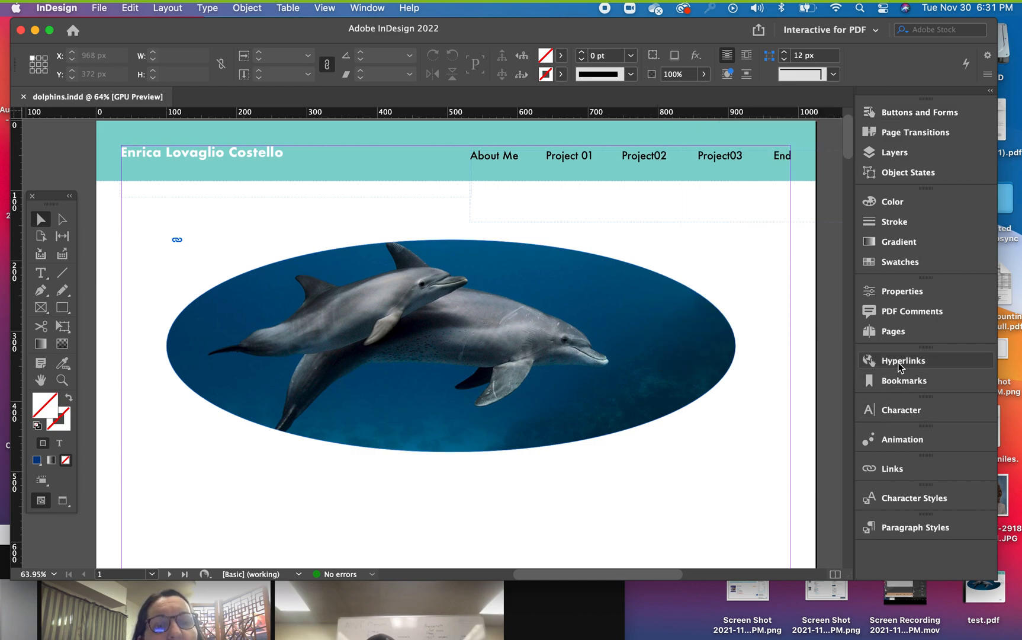
scroll(744, 412, "down", 5)
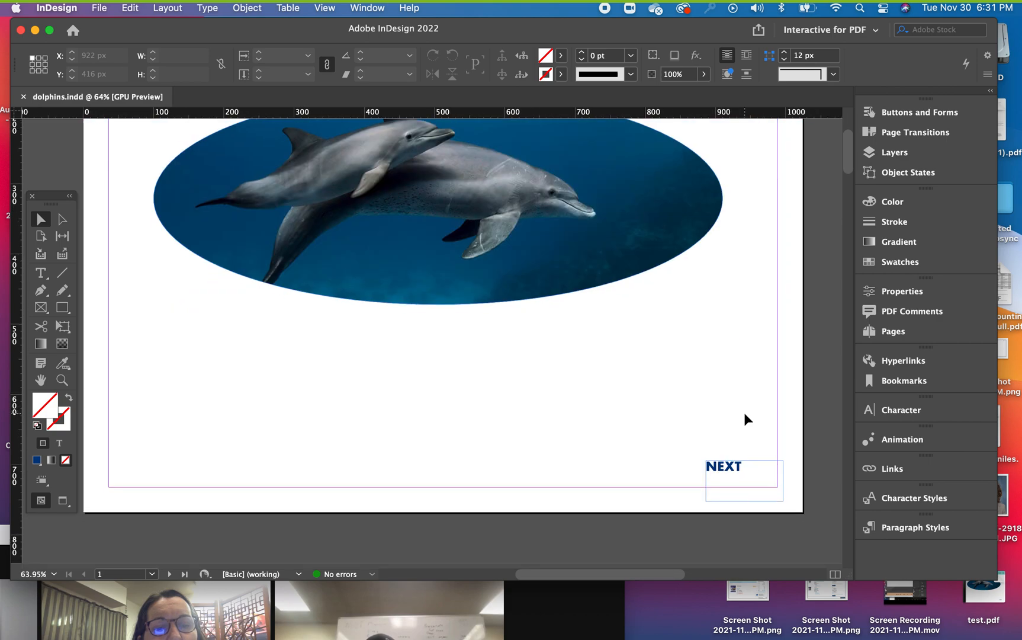
scroll(745, 414, "up", 1)
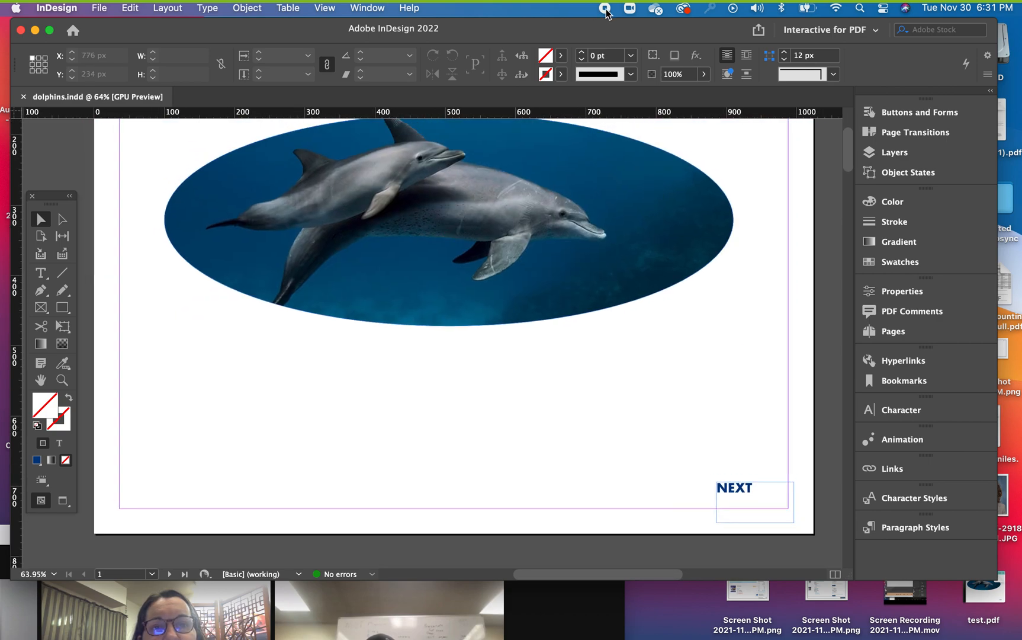